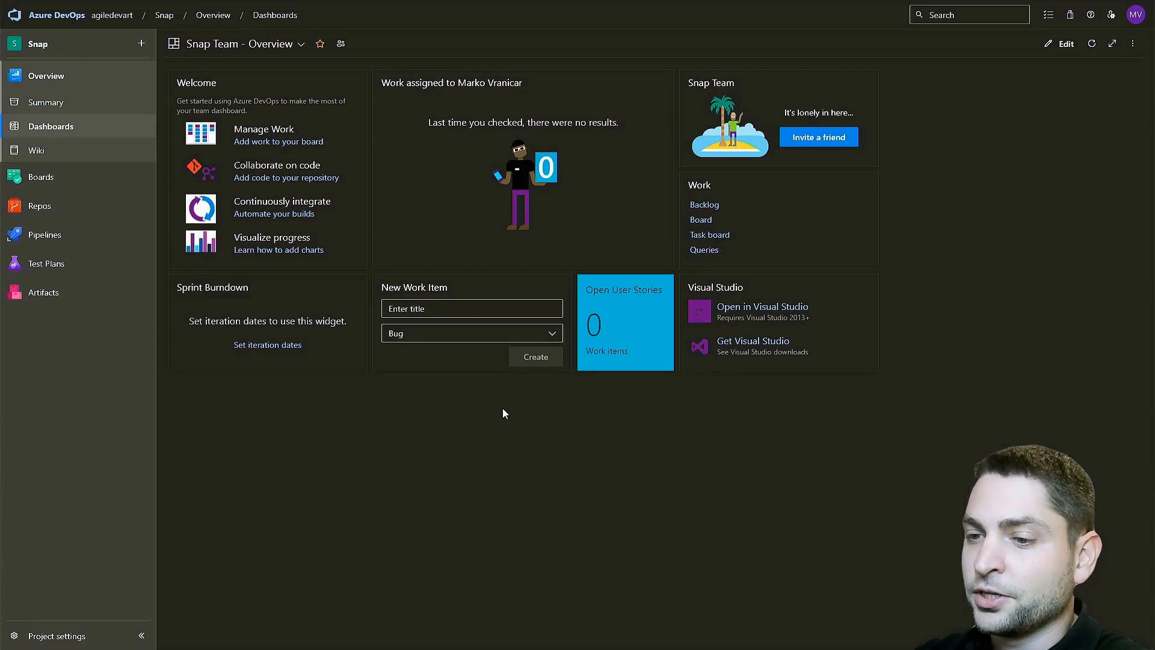
Open the Snap project's settings and review its parallel jobs for private and public projects
{"action": "left_click", "coordinate": [24, 636]}
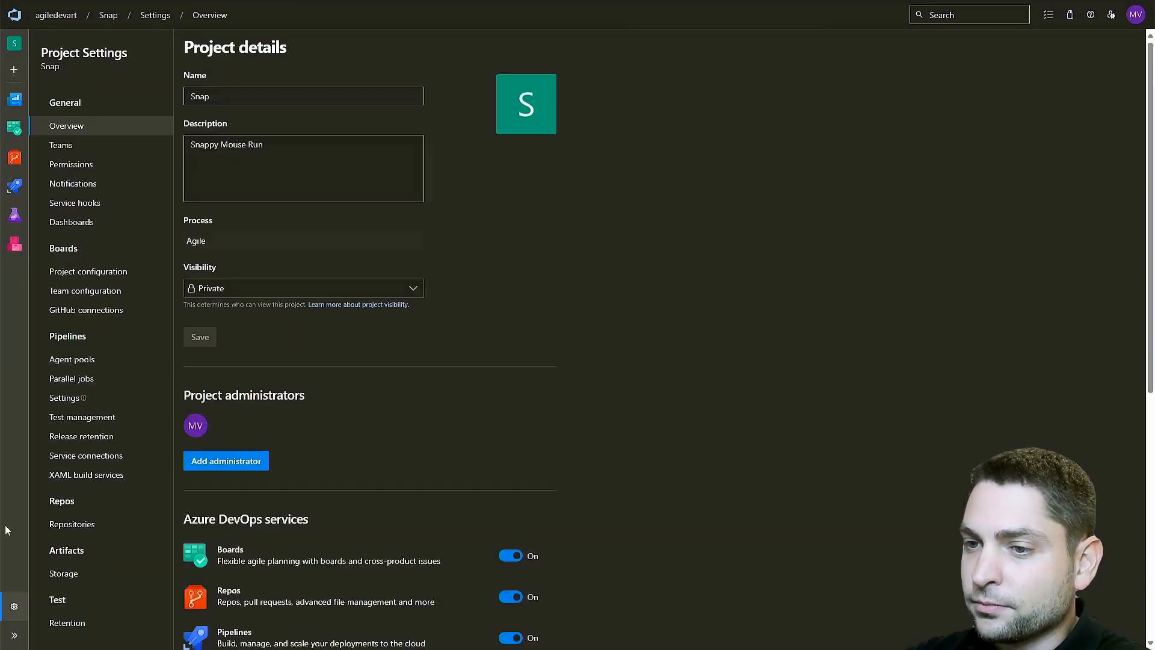
{"action": "left_click", "coordinate": [129, 383]}
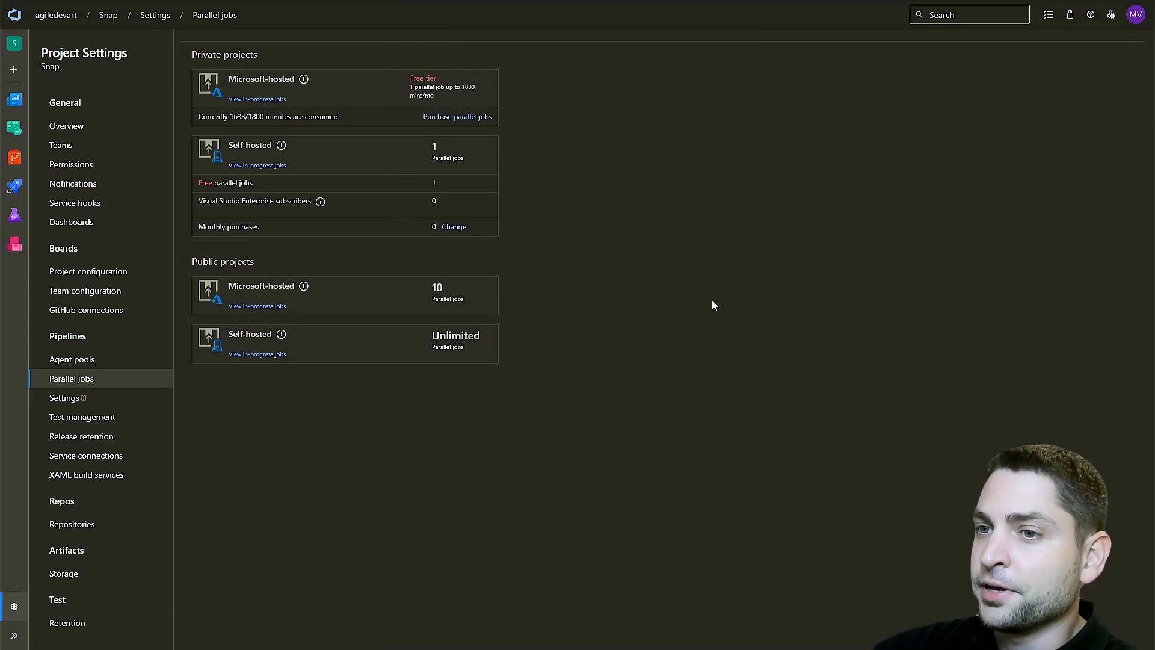
Open the Development - iOS 6.0 pipeline for editing from the project's list of recently run pipelines
{"action": "left_click", "coordinate": [14, 186]}
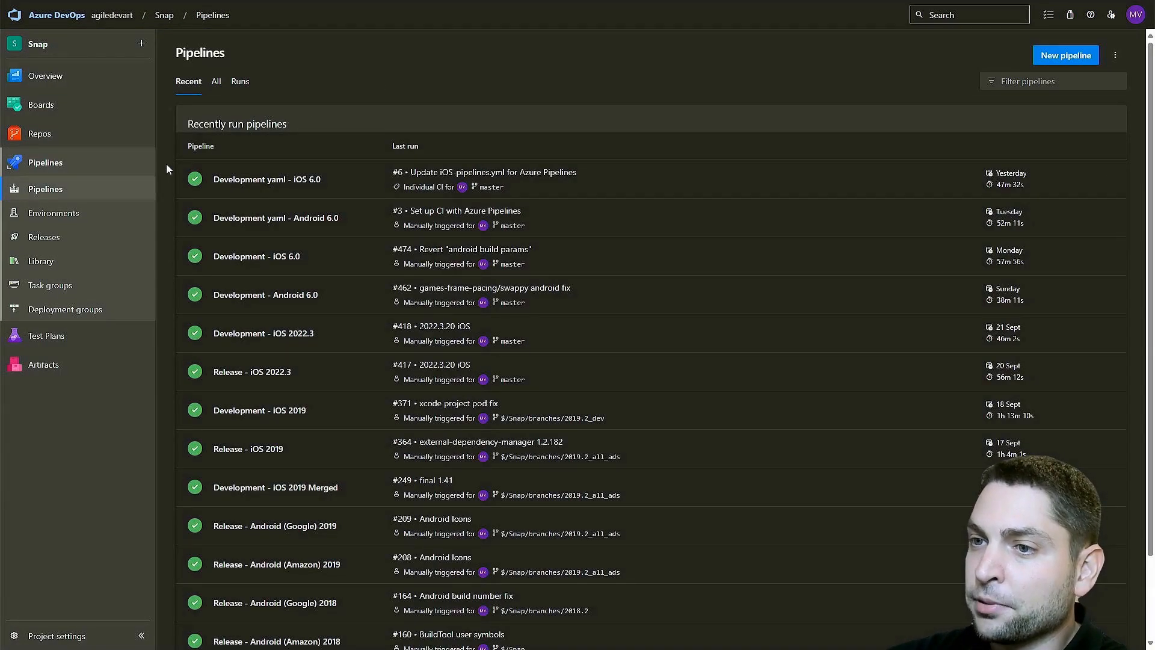
{"action": "scroll", "coordinate": [169, 166], "scroll_direction": "down", "scroll_amount": 2}
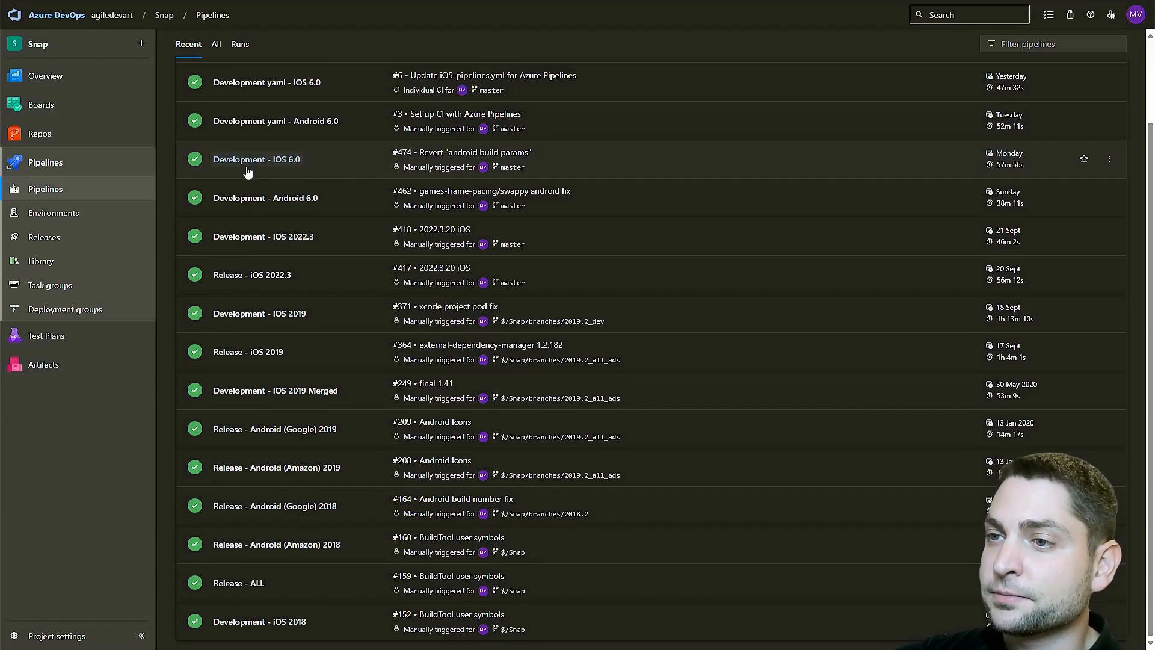
{"action": "left_click", "coordinate": [1110, 161]}
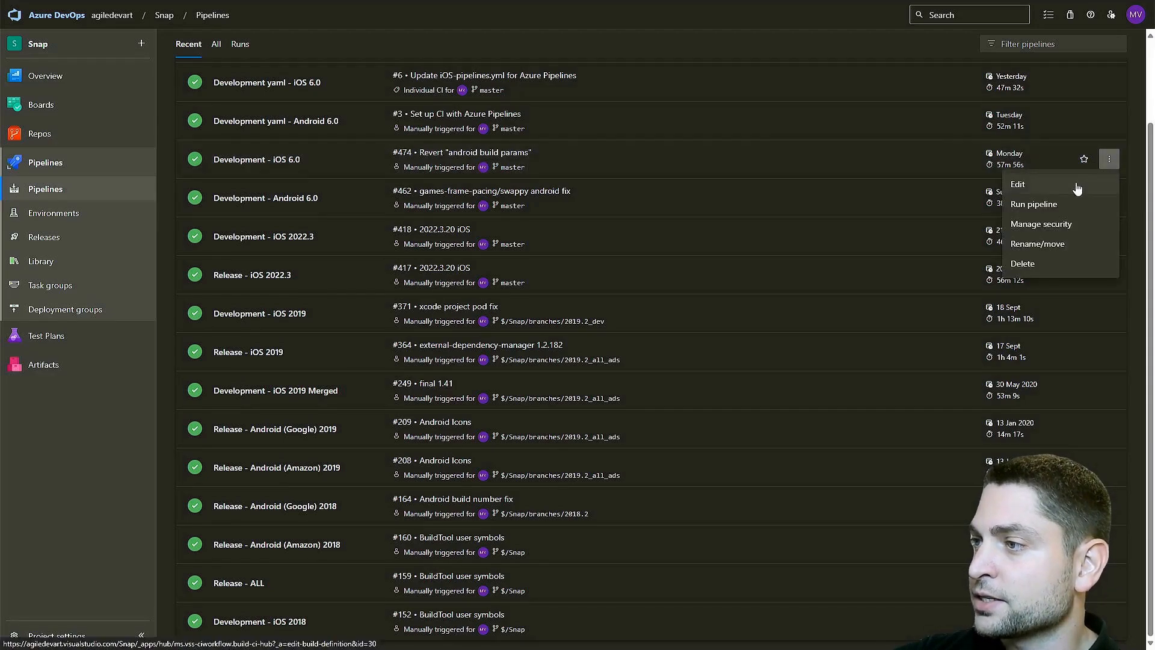
{"action": "left_click", "coordinate": [1002, 183]}
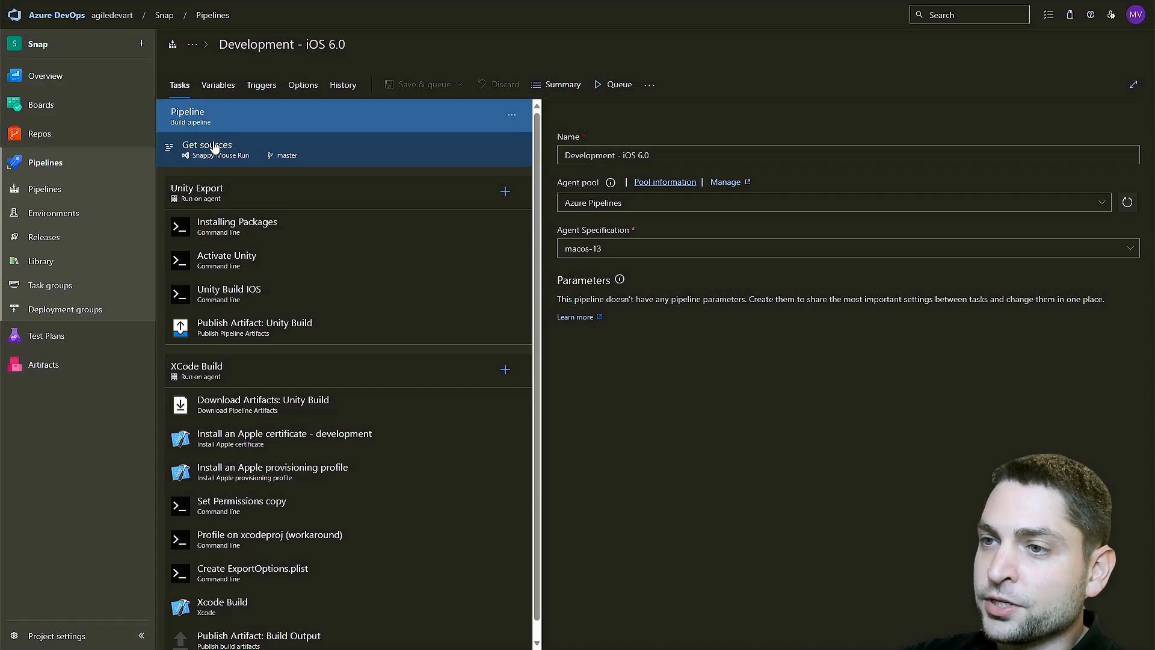
Review the pipeline's source settings and the Installing Packages script, highlighting the Unity editor and iOS support download and installer commands
{"action": "left_click", "coordinate": [260, 145]}
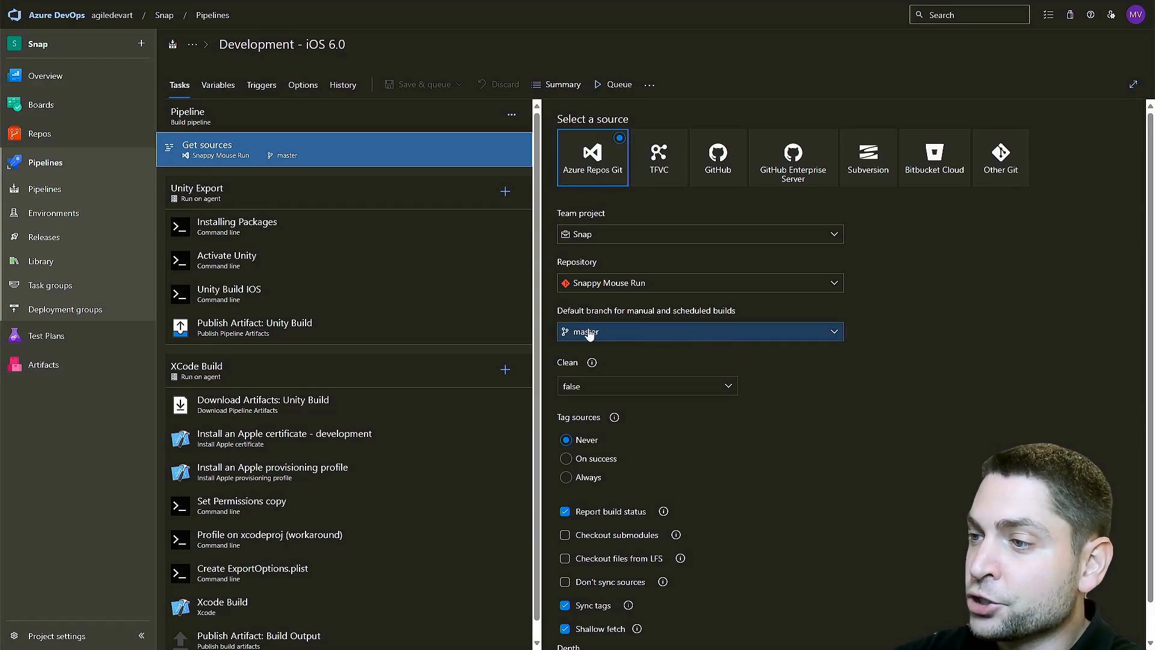
{"action": "left_click", "coordinate": [318, 235]}
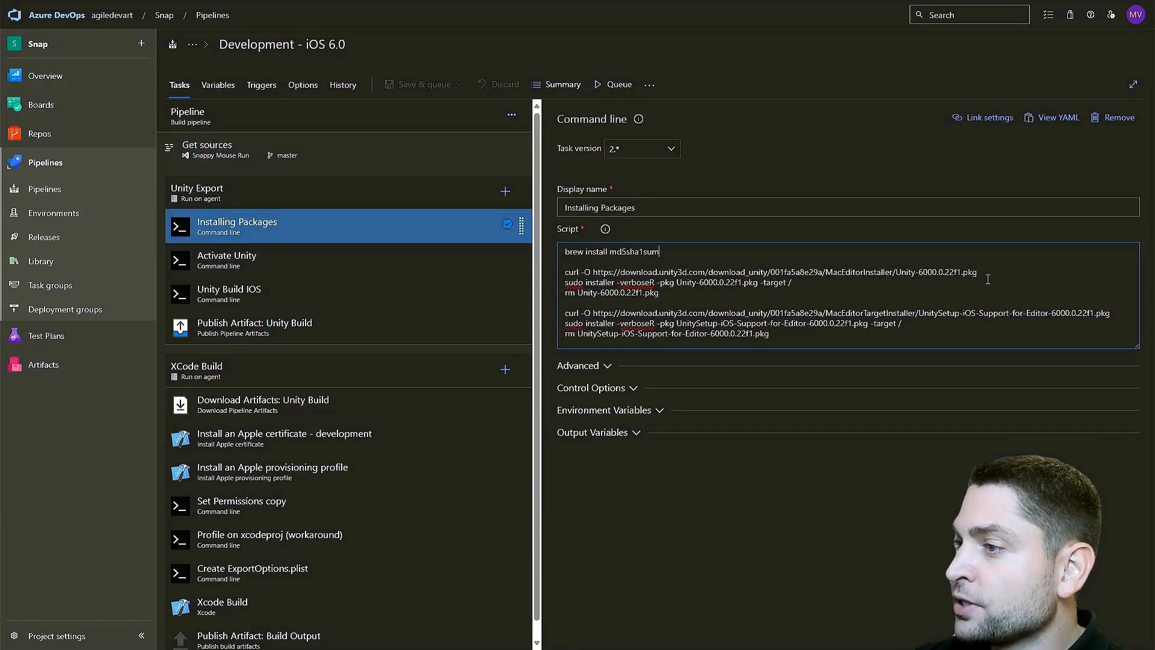
{"action": "left_click_drag", "start_coordinate": [986, 274], "coordinate": [892, 276]}
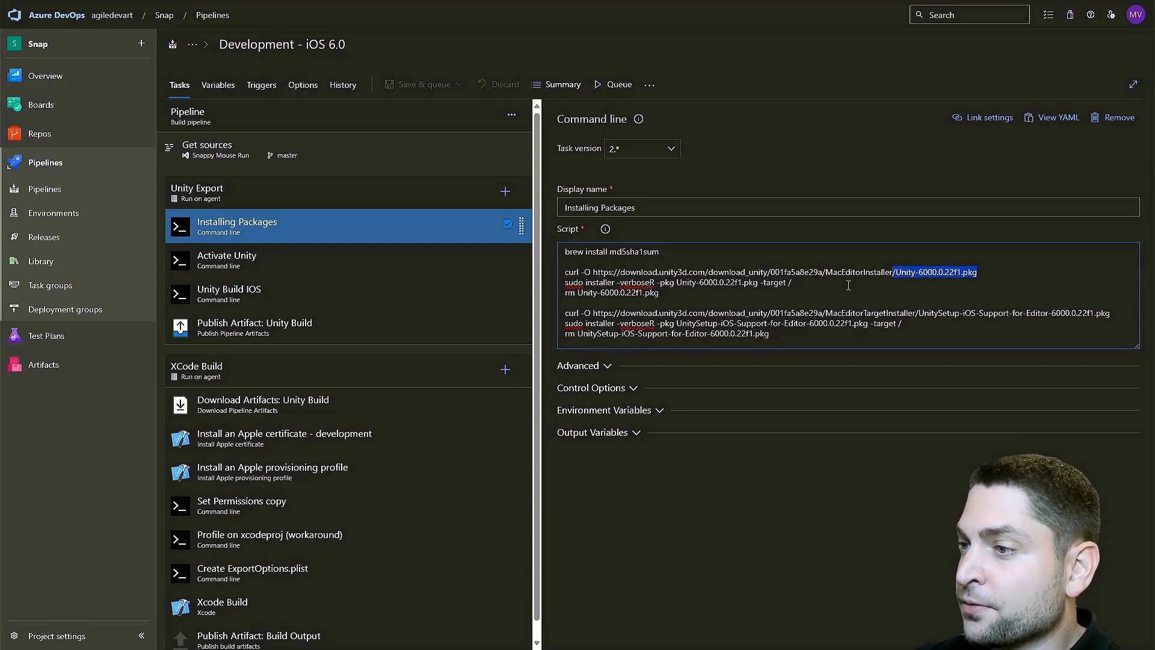
{"action": "left_click_drag", "start_coordinate": [764, 283], "coordinate": [565, 283]}
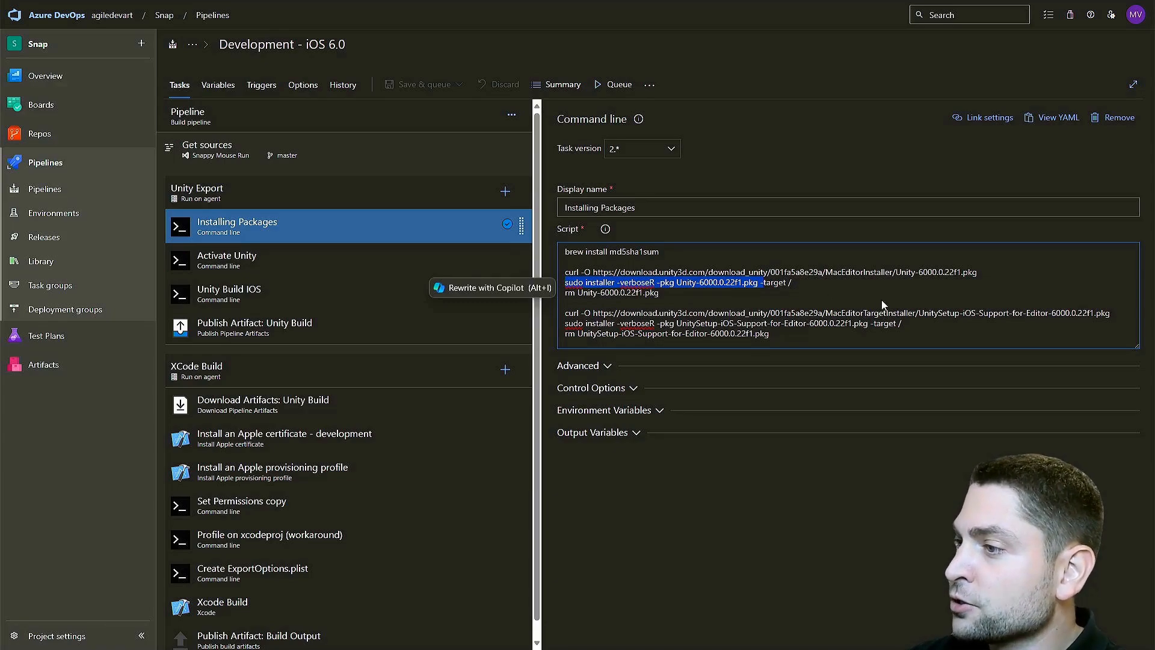
{"action": "left_click_drag", "start_coordinate": [963, 313], "coordinate": [1071, 313]}
{"action": "left_click", "coordinate": [1047, 320]}
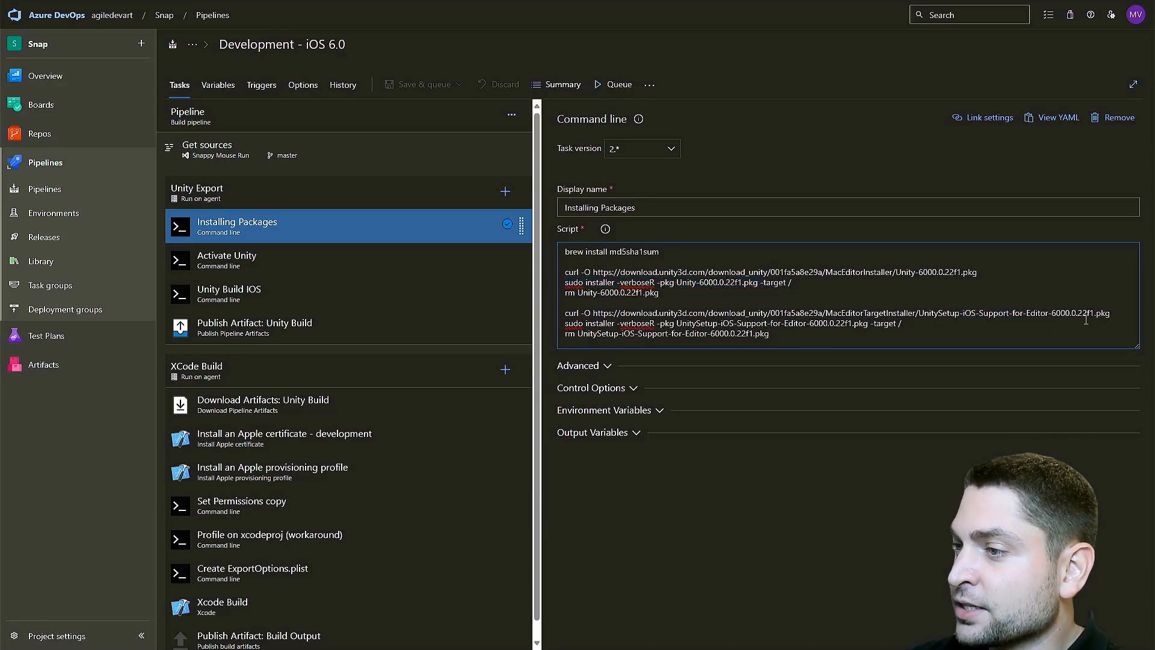
{"action": "left_click_drag", "start_coordinate": [902, 324], "coordinate": [563, 323]}
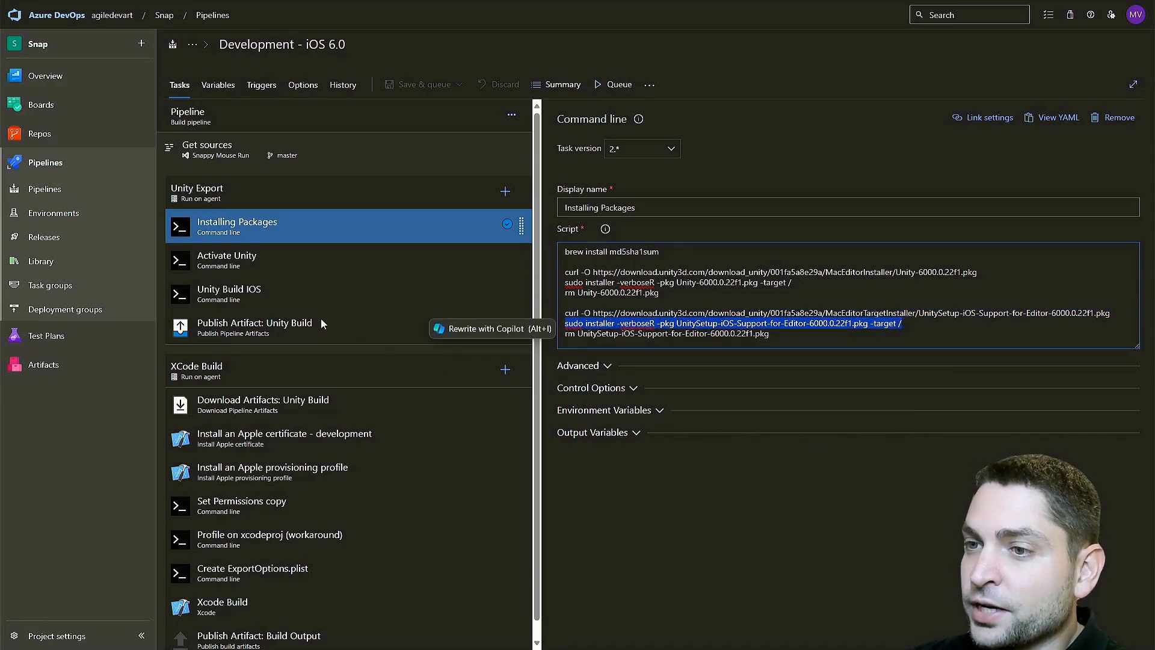
Examine the full Activate Unity and Unity Build IOS scripts, highlighting ExportXcodeProject, PRODUCT_NAME, PRODUCT_IDENTIFIER and BuildNumber in the latter
{"action": "left_click", "coordinate": [217, 267]}
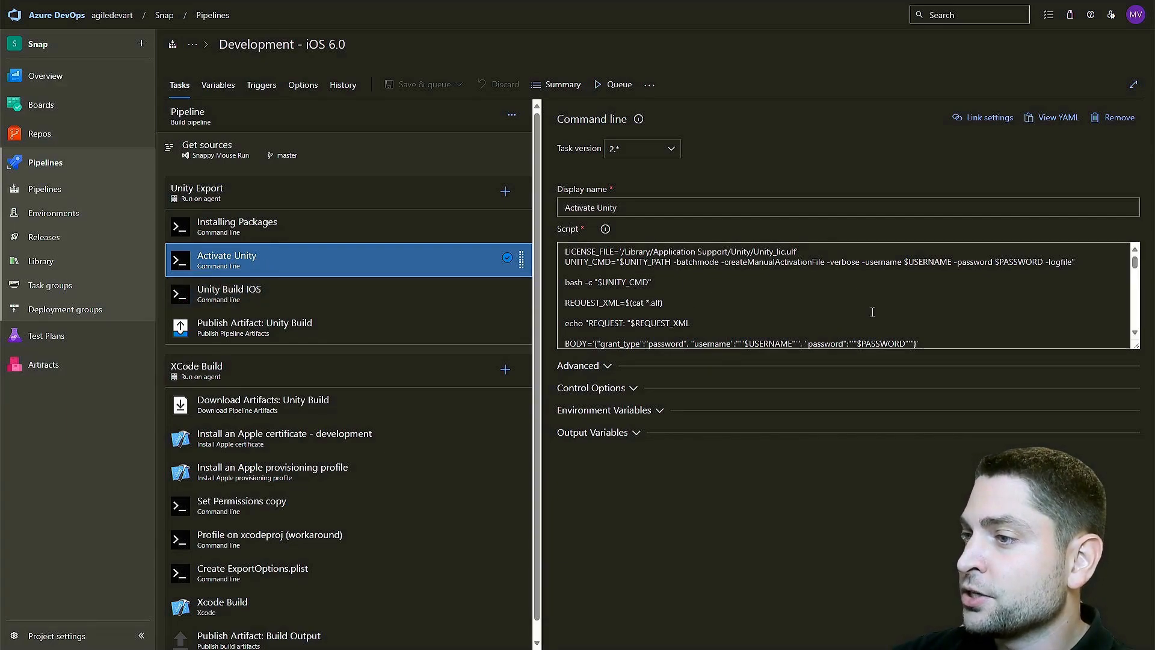
{"action": "left_click_drag", "start_coordinate": [1136, 346], "coordinate": [1133, 616]}
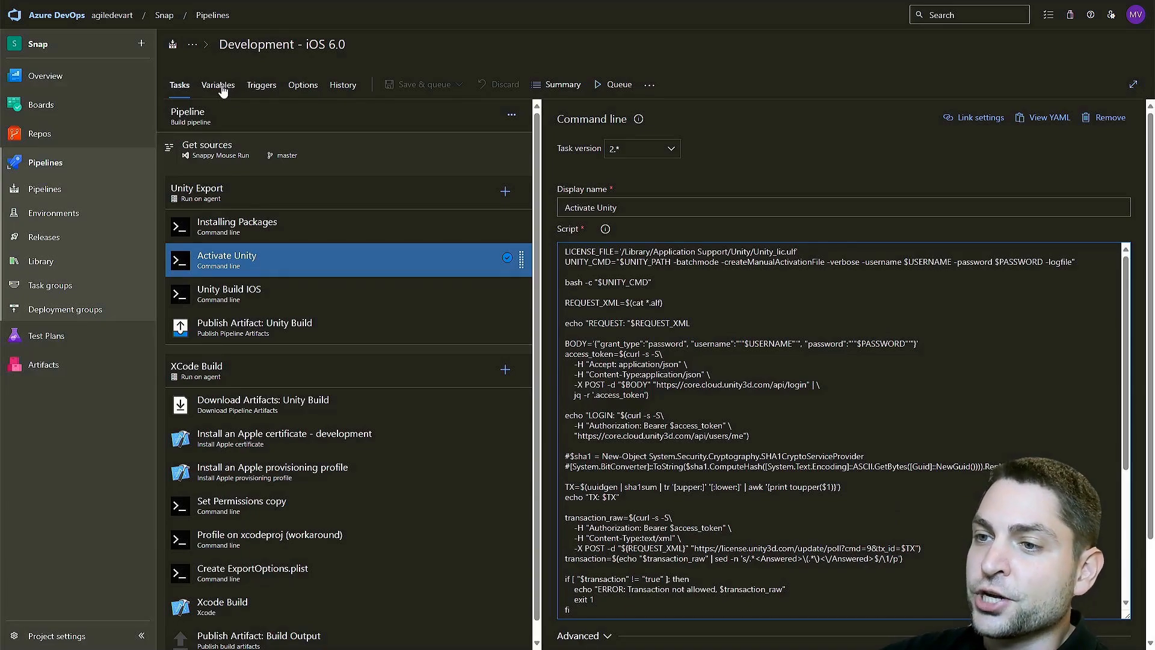
{"action": "left_click", "coordinate": [315, 301]}
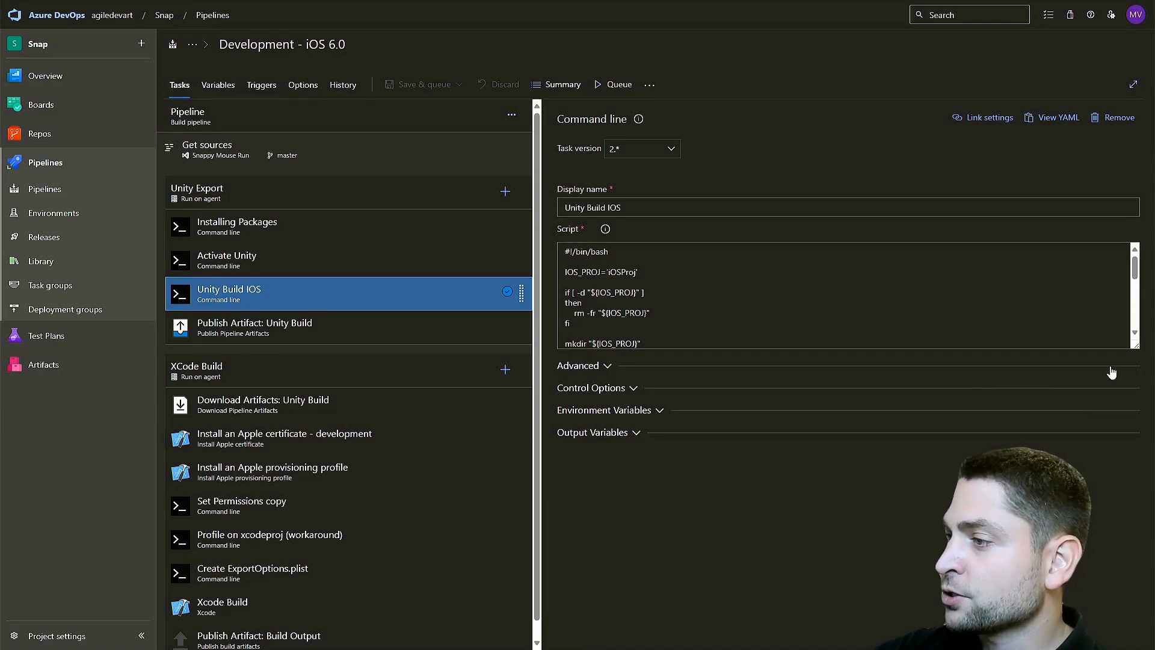
{"action": "left_click_drag", "start_coordinate": [1134, 345], "coordinate": [1130, 579]}
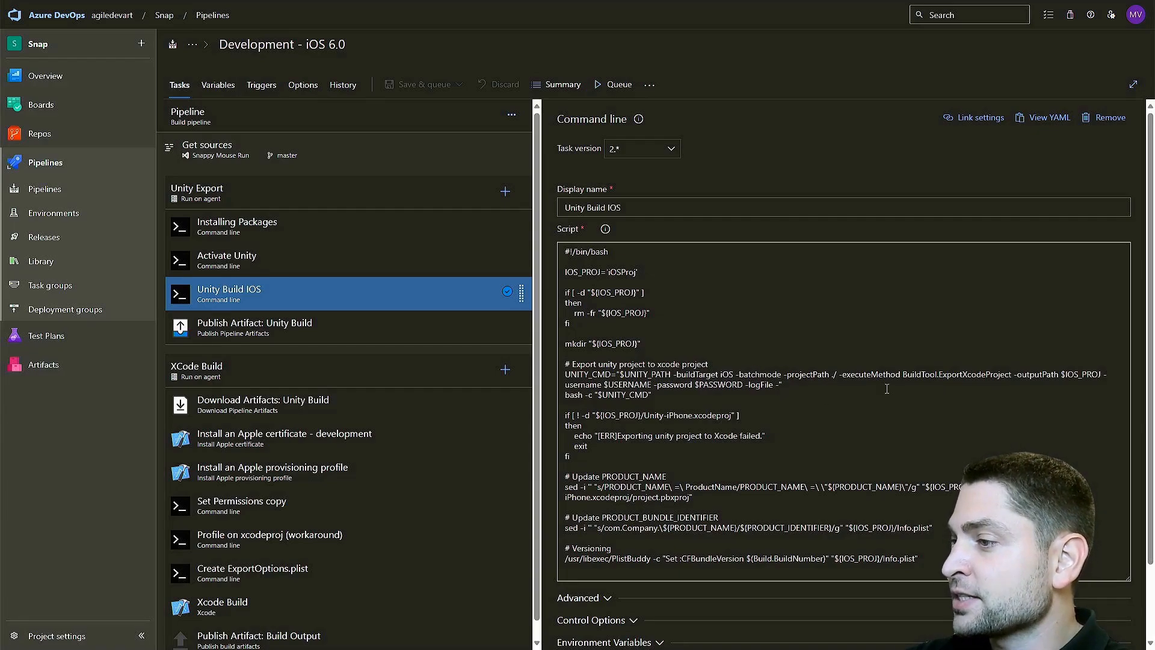
{"action": "double_click", "coordinate": [956, 378]}
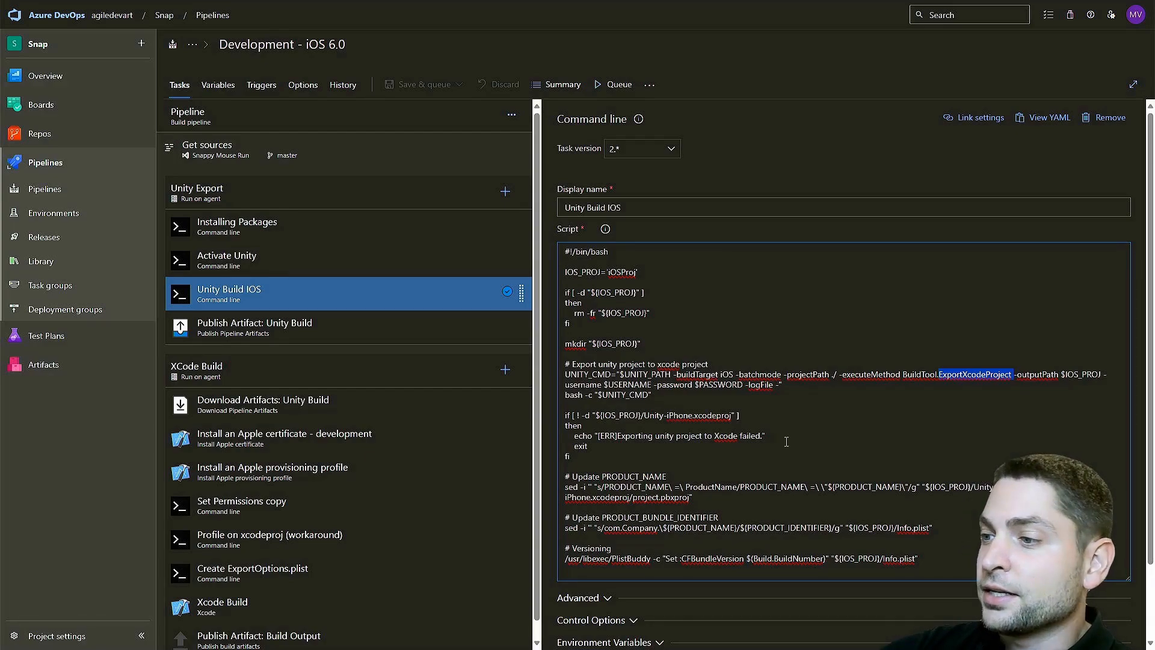
{"action": "double_click", "coordinate": [765, 488]}
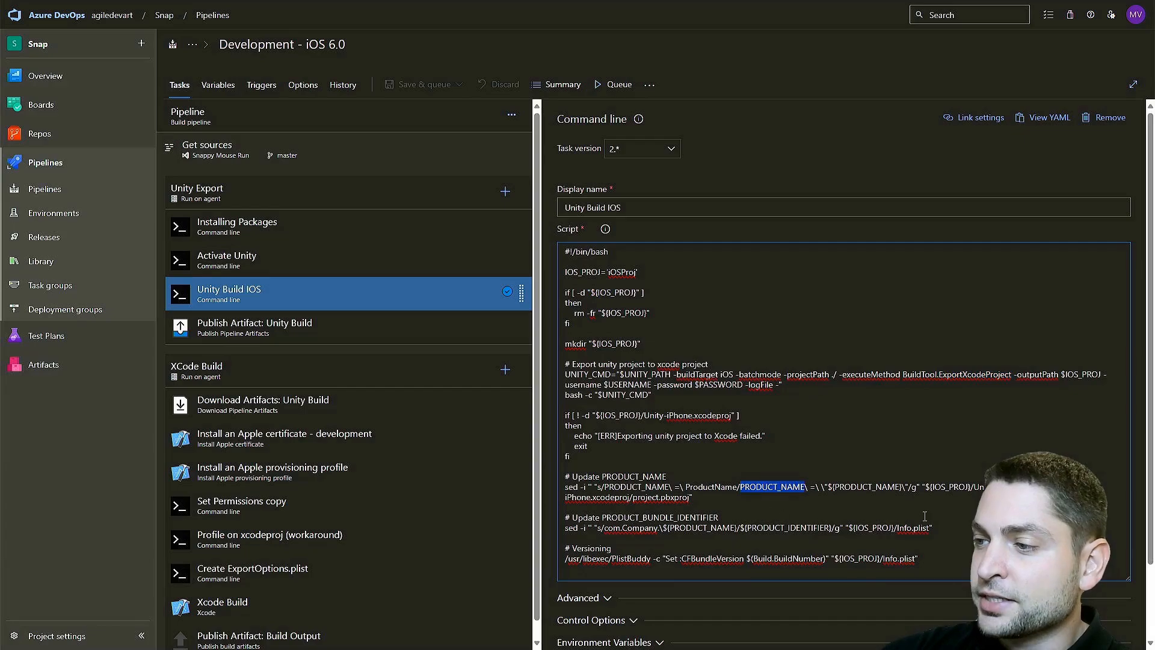
{"action": "double_click", "coordinate": [809, 527]}
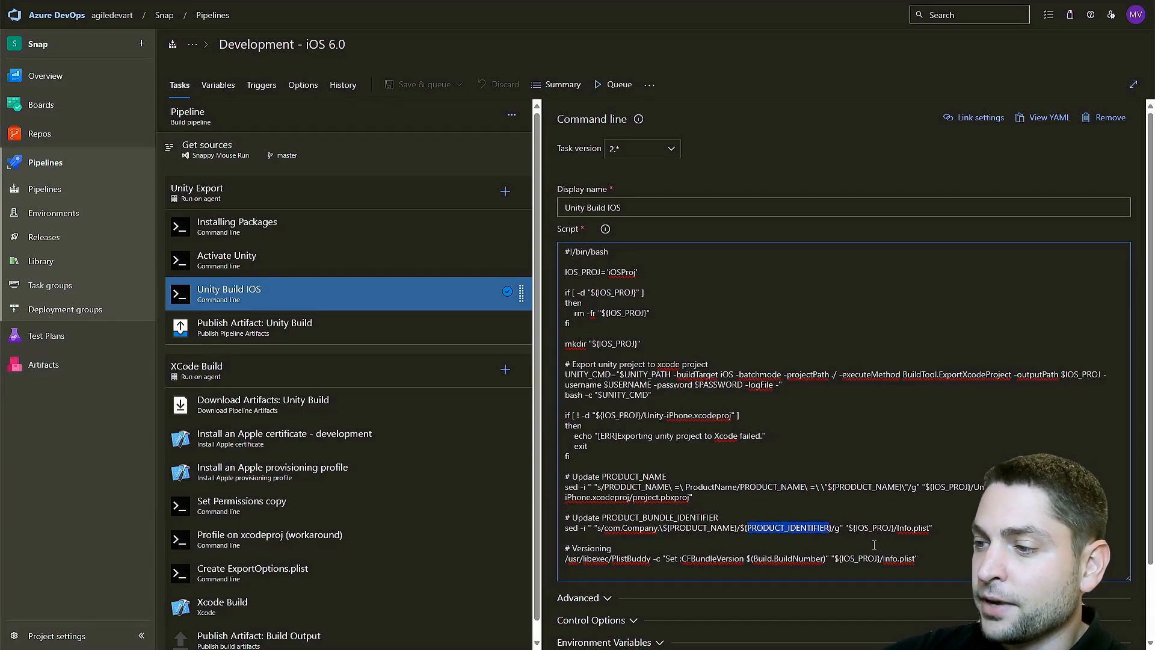
{"action": "double_click", "coordinate": [797, 558]}
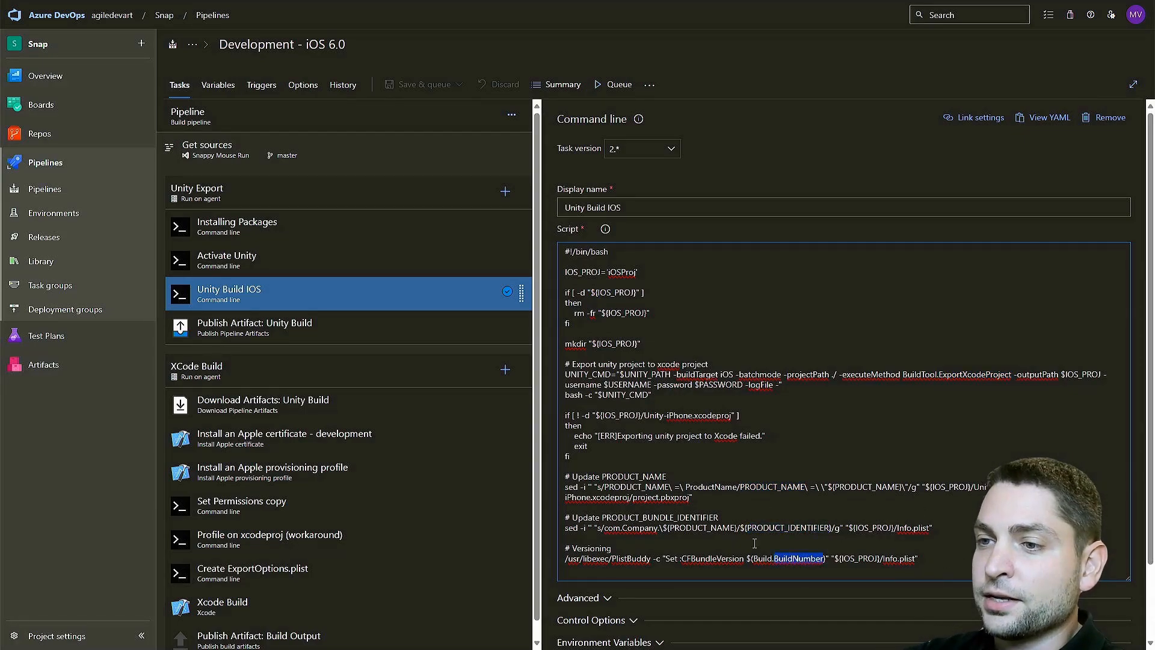
Review how the Unity Build artifact is published and downloaded, including the XCode Build job's agent settings
{"action": "left_click", "coordinate": [238, 331]}
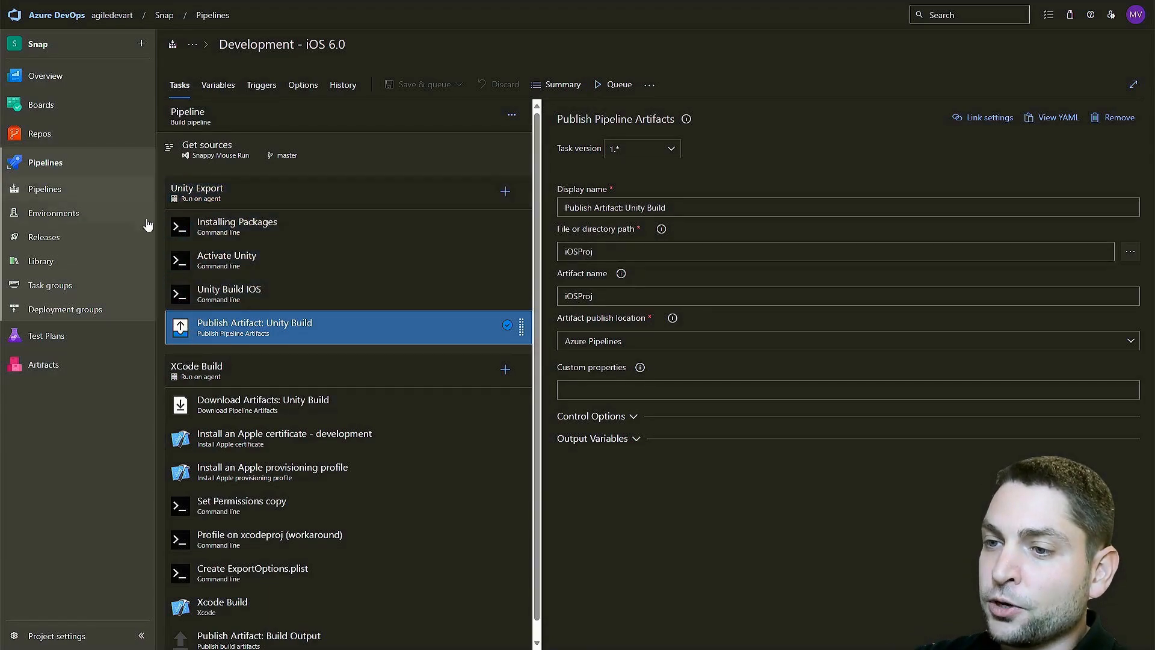
{"action": "left_click", "coordinate": [349, 373]}
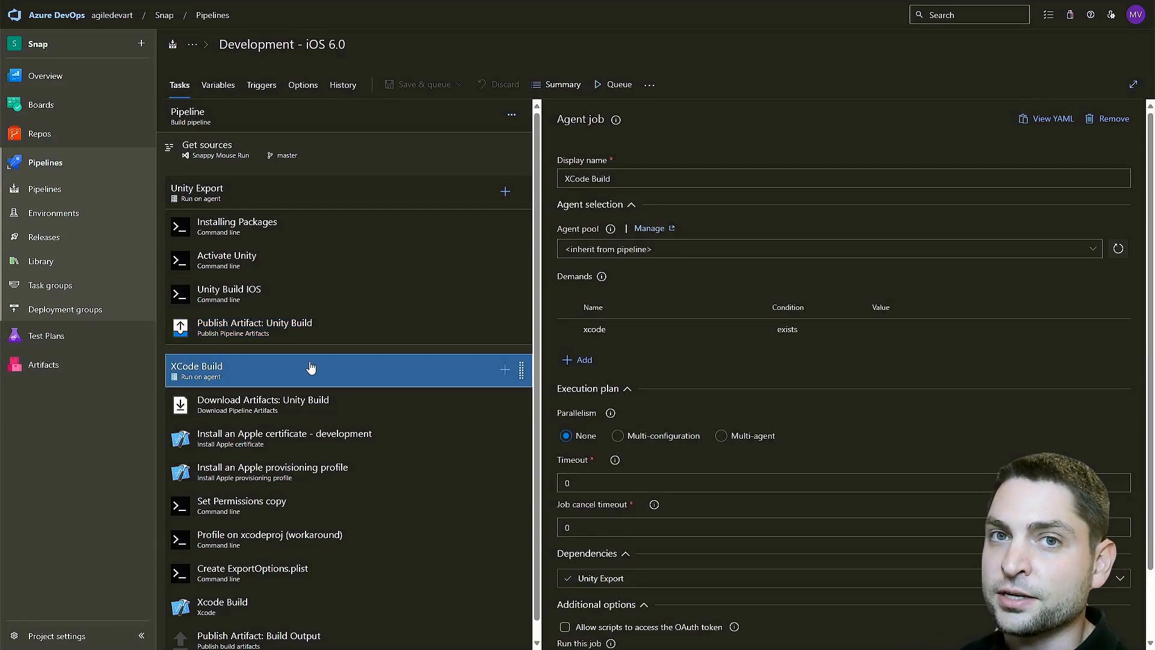
{"action": "left_click", "coordinate": [305, 405]}
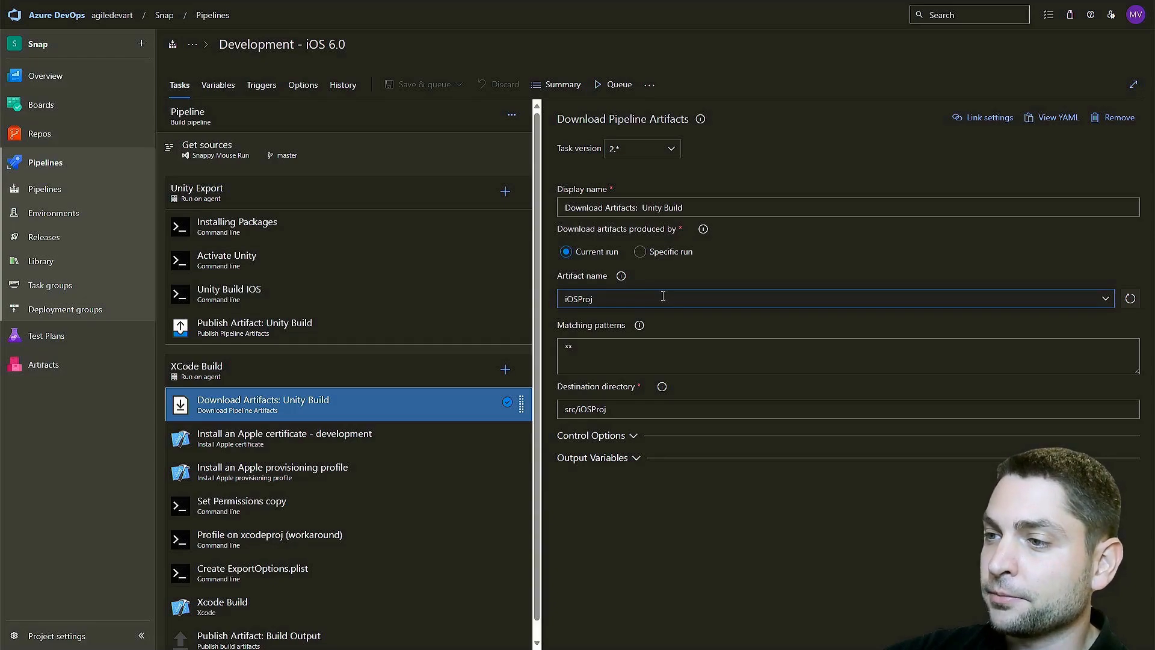
Review the settings of the Apple development certificate and Apple provisioning profile installation tasks
{"action": "left_click", "coordinate": [327, 448]}
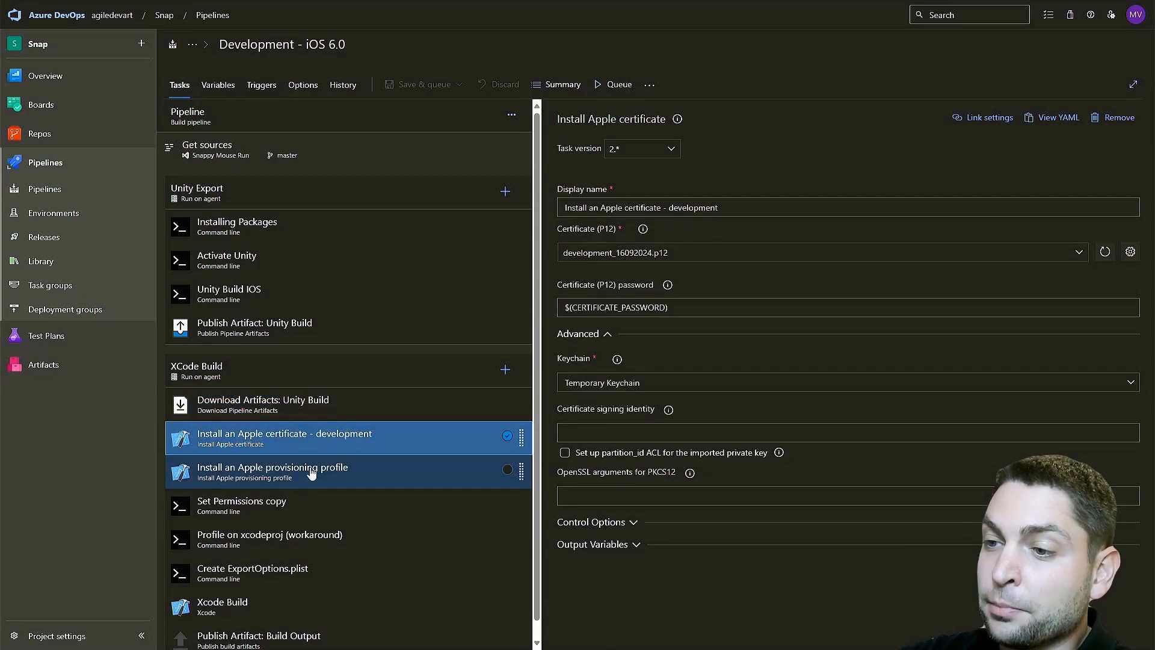
{"action": "left_click", "coordinate": [348, 479]}
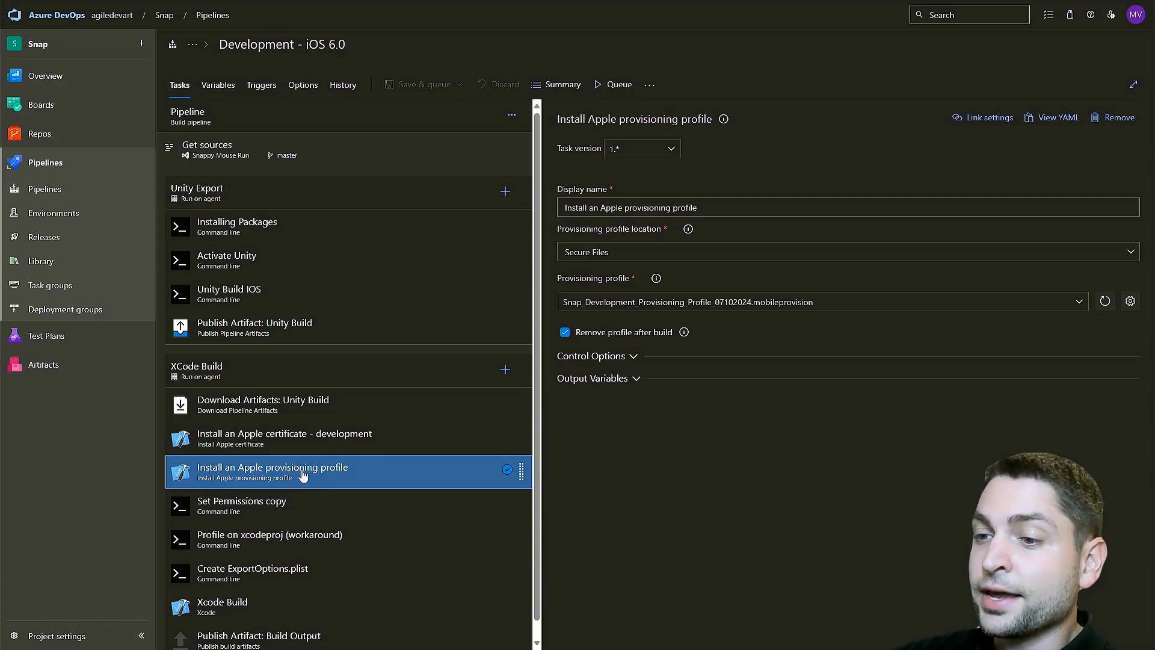
Examine the Set Permissions copy script, highlighting parts of the chmod command and its src/iOSProj path
{"action": "left_click", "coordinate": [237, 514]}
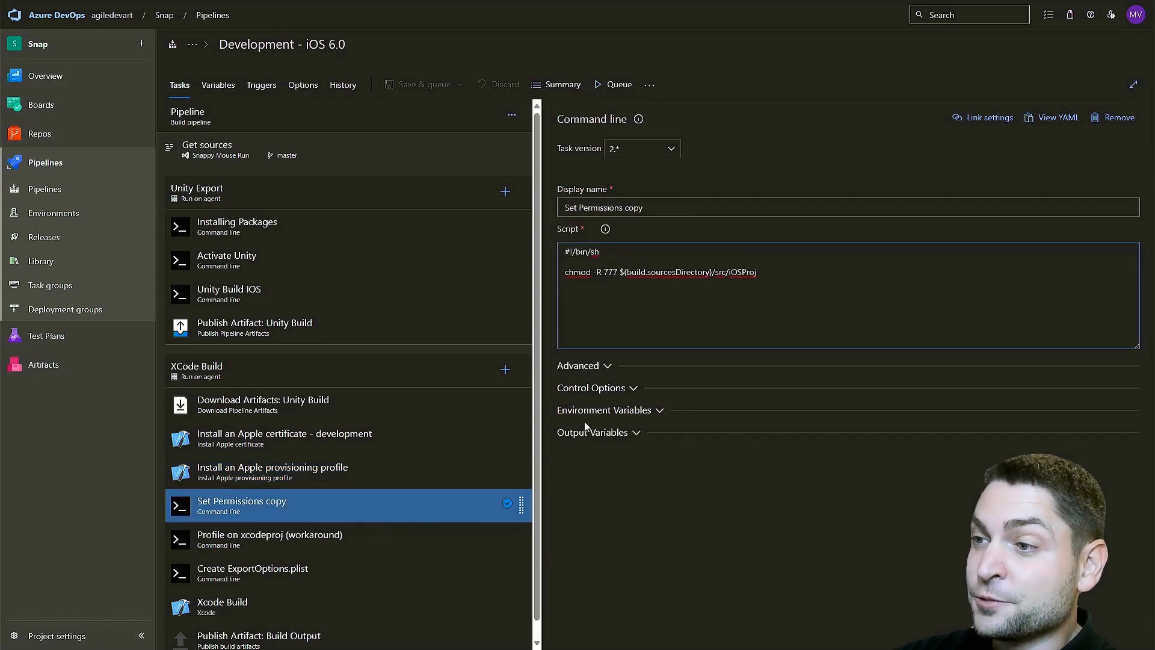
{"action": "double_click", "coordinate": [610, 272]}
{"action": "left_click_drag", "start_coordinate": [758, 272], "coordinate": [706, 272]}
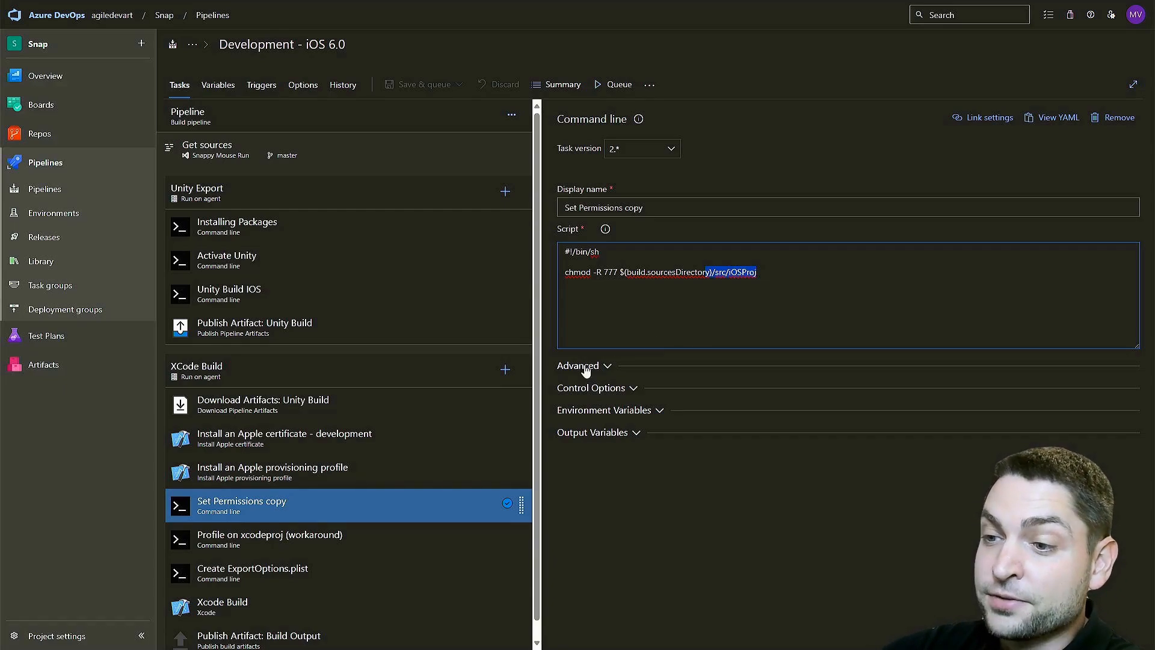
Examine the full Profile on xcodeproj (workaround) script, highlighting PROVISIONING_PROFILE_APP, CODE_SIGN_IDENTITY and the entitlements fix
{"action": "left_click", "coordinate": [312, 546]}
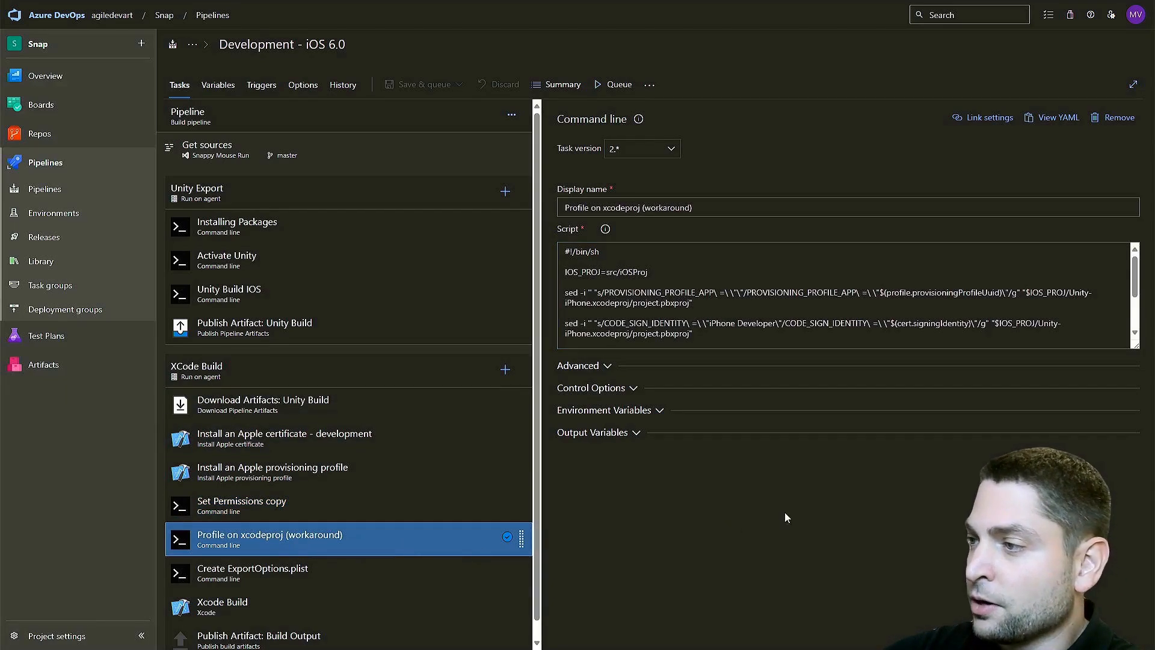
{"action": "left_click_drag", "start_coordinate": [1134, 350], "coordinate": [1129, 527]}
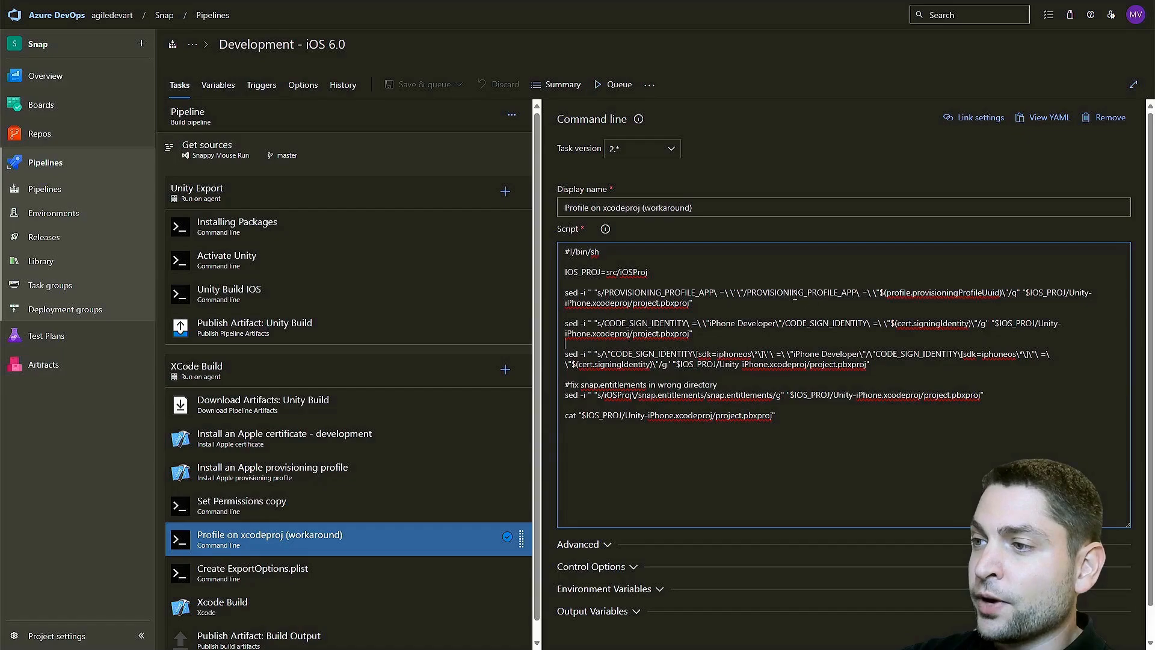
{"action": "double_click", "coordinate": [854, 291]}
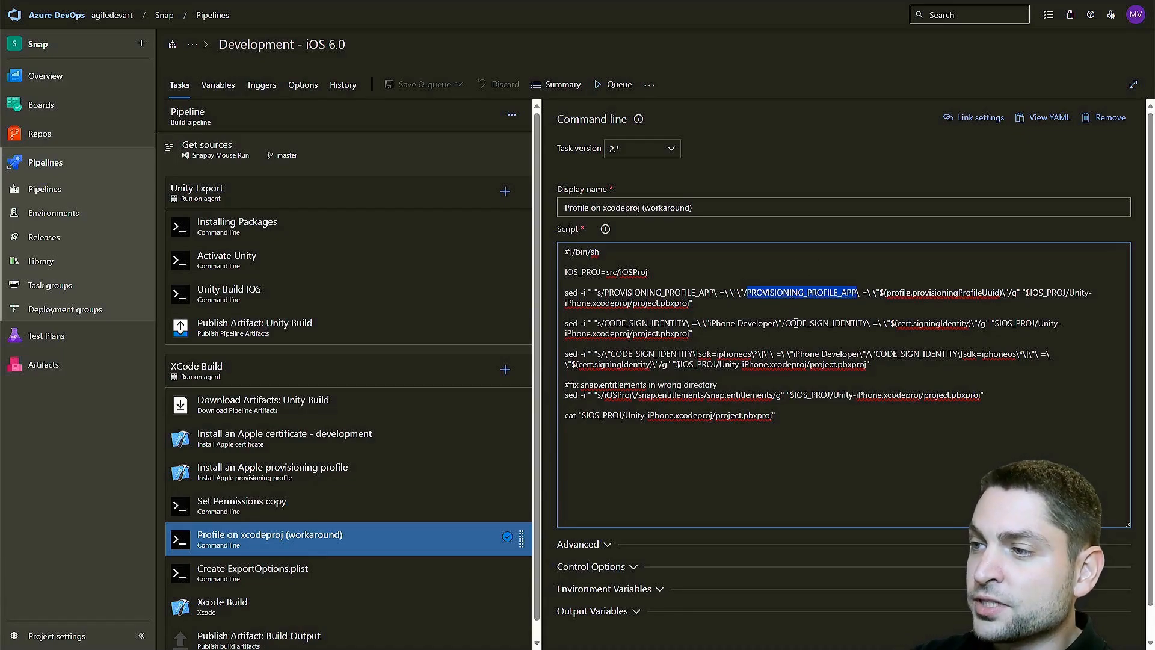
{"action": "left_click", "coordinate": [844, 325]}
{"action": "double_click", "coordinate": [844, 325]}
{"action": "double_click", "coordinate": [651, 354]}
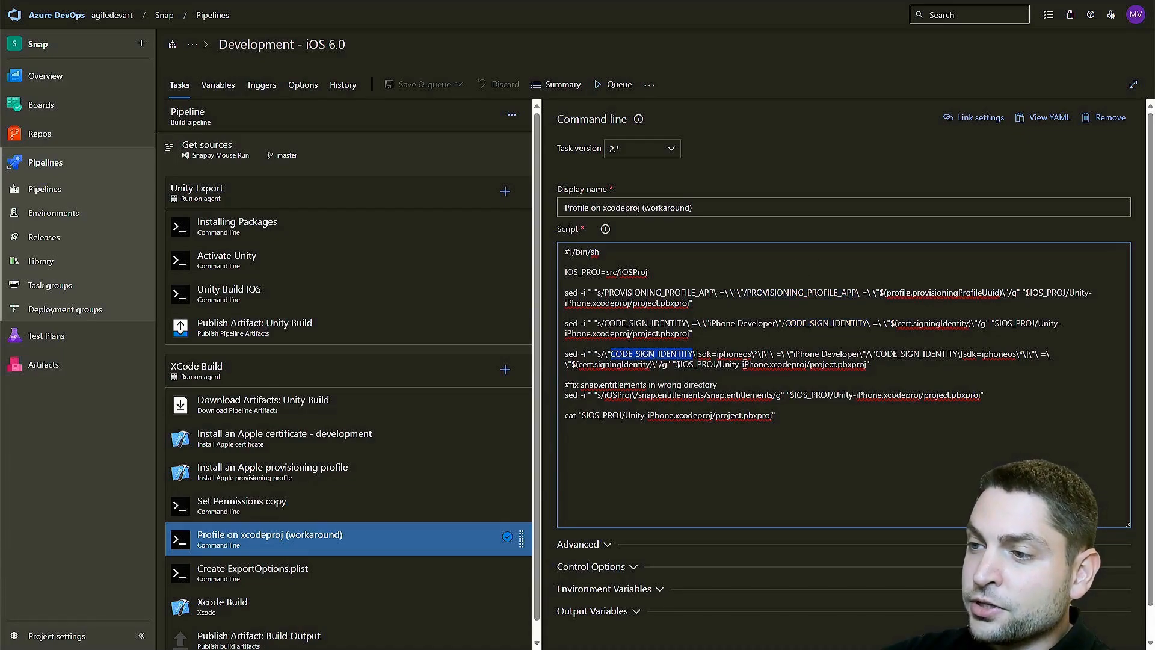
{"action": "double_click", "coordinate": [626, 385]}
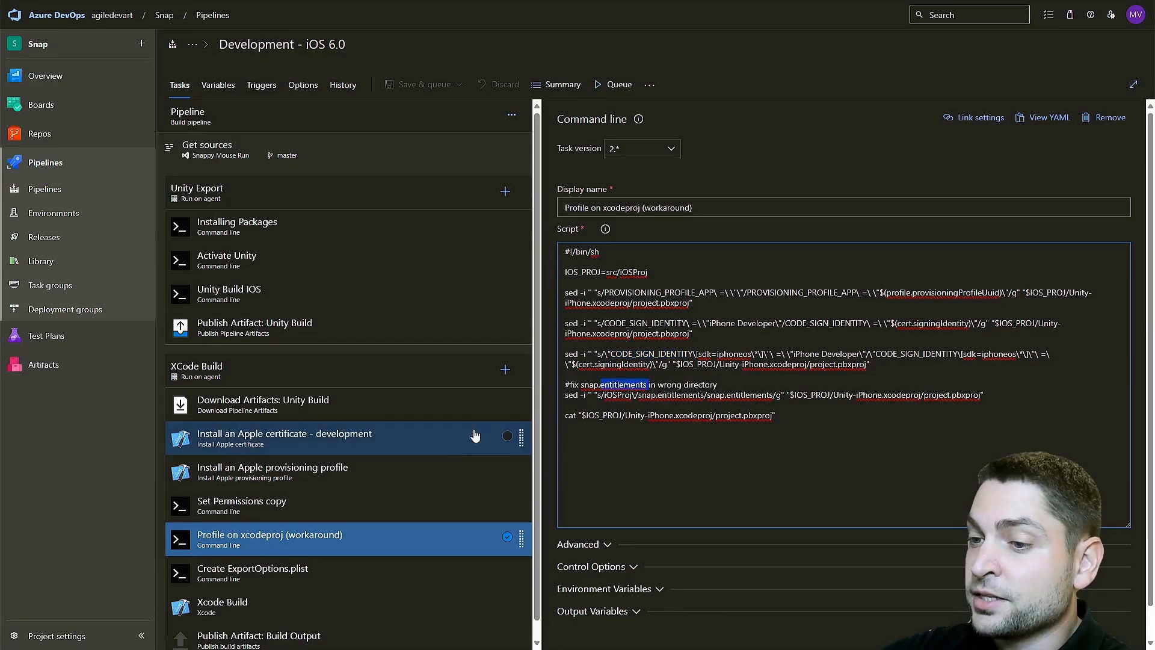
Examine the Create ExportOptions.plist task's script, highlighting the provisioningProfiles entry
{"action": "scroll", "coordinate": [441, 480], "scroll_direction": "down", "scroll_amount": 1}
{"action": "left_click", "coordinate": [276, 551]}
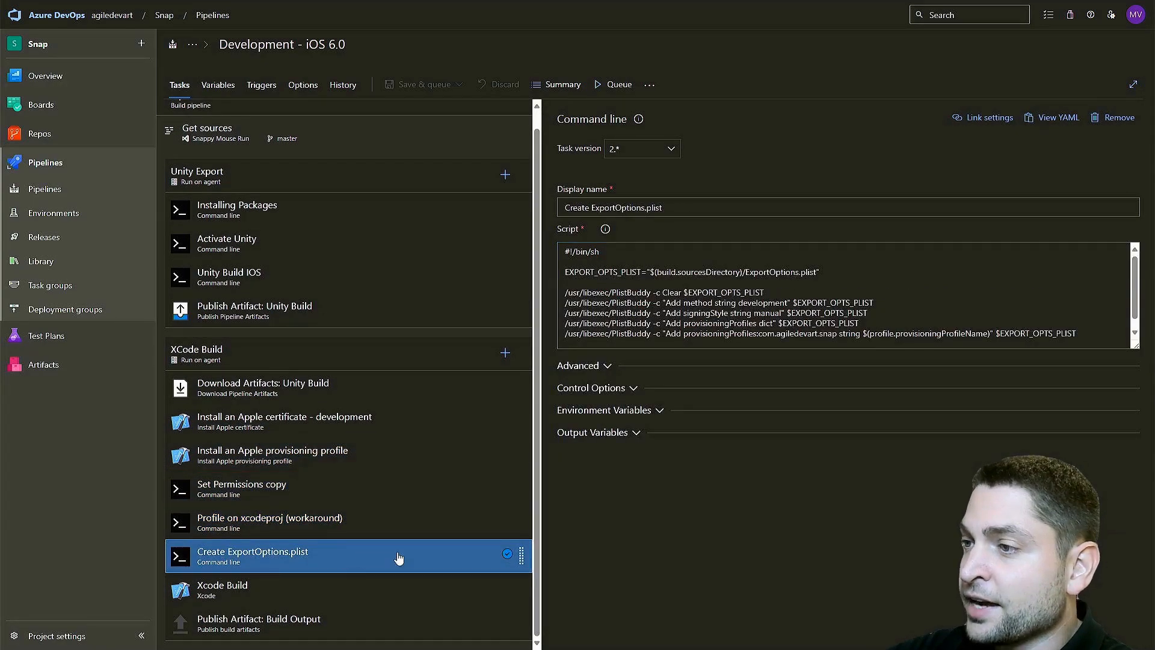
{"action": "left_click", "coordinate": [840, 272]}
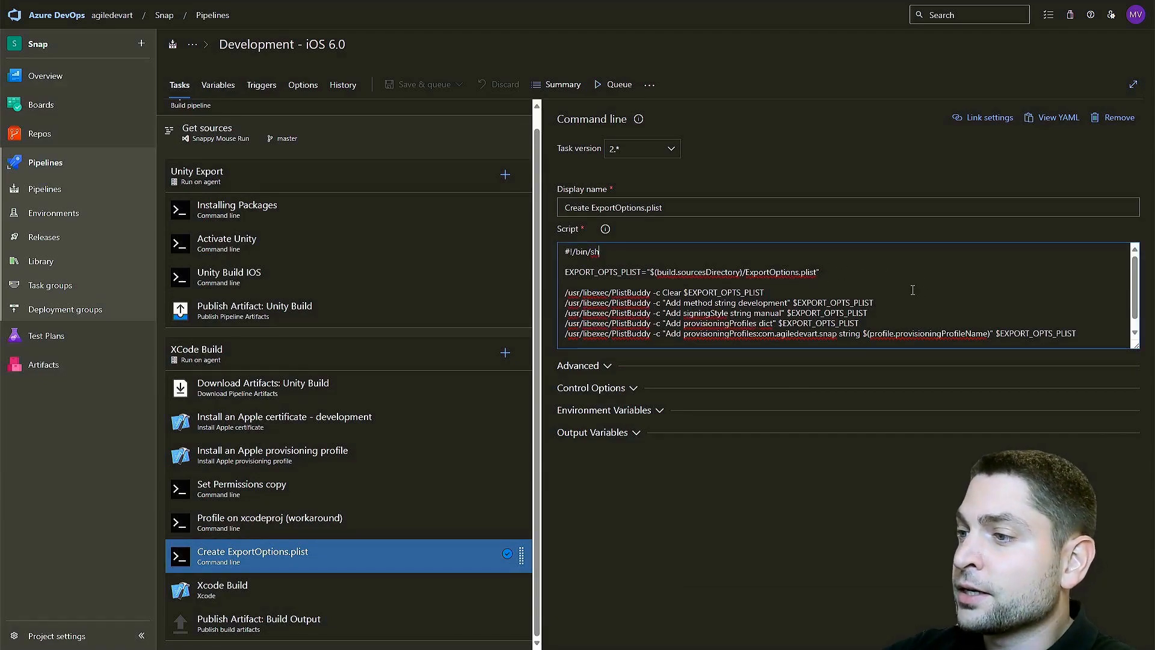
{"action": "double_click", "coordinate": [710, 324]}
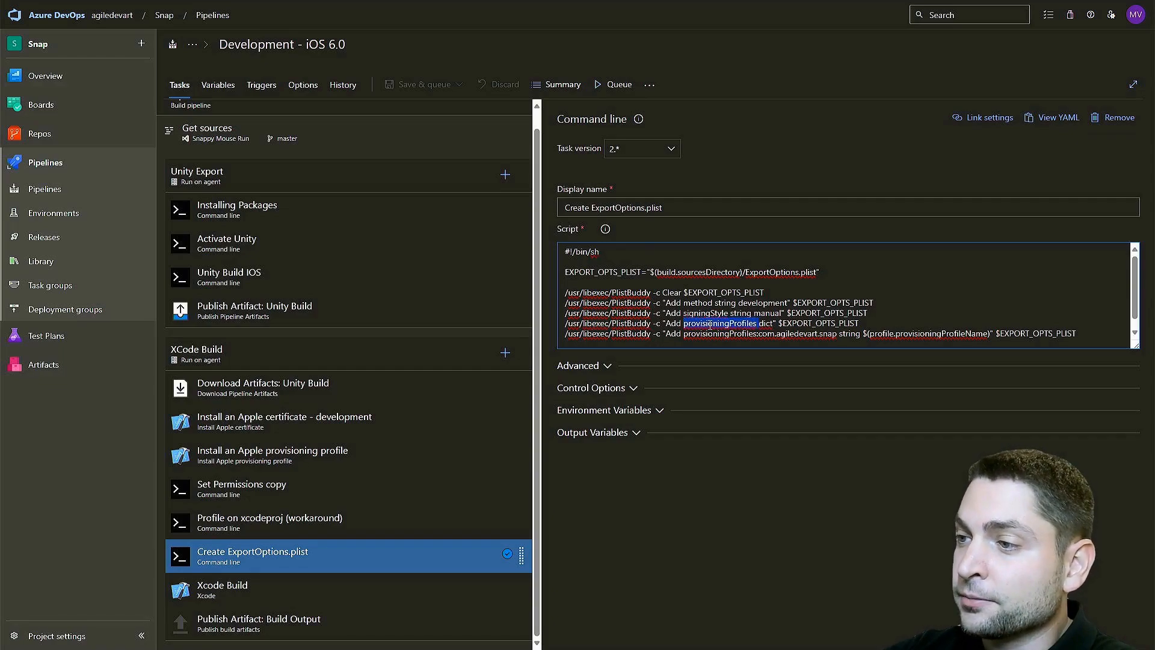
Review the settings of the Xcode Build task, including its package options, and the Publish Artifact: Build Output task
{"action": "left_click", "coordinate": [217, 600]}
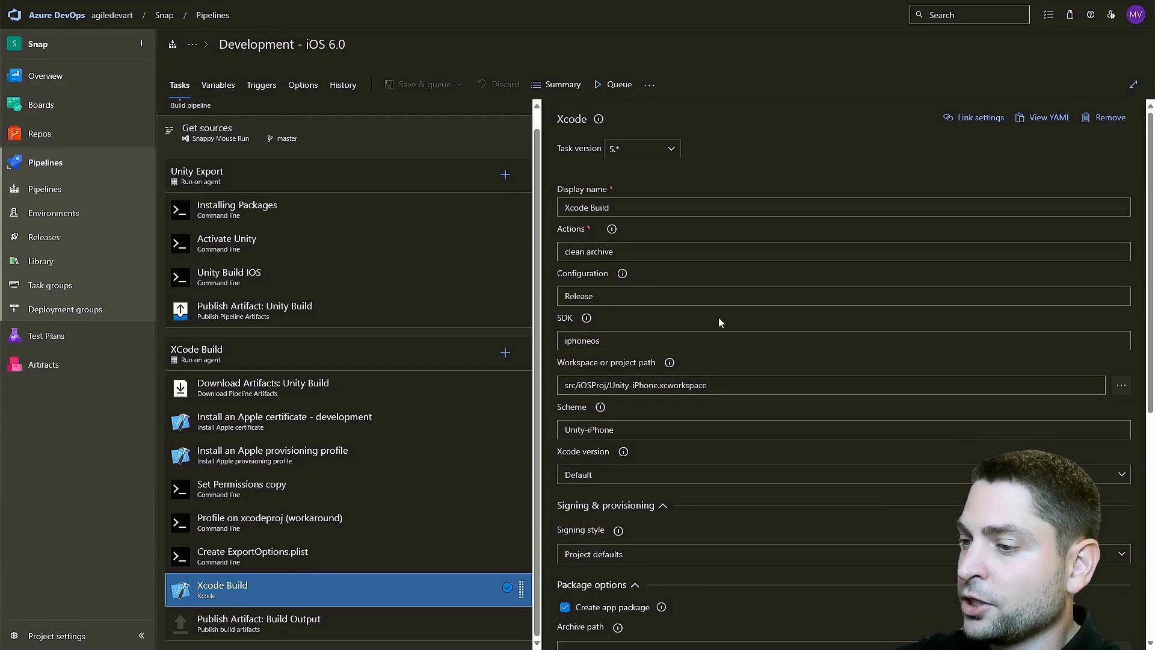
{"action": "scroll", "coordinate": [718, 319], "scroll_direction": "down", "scroll_amount": 6}
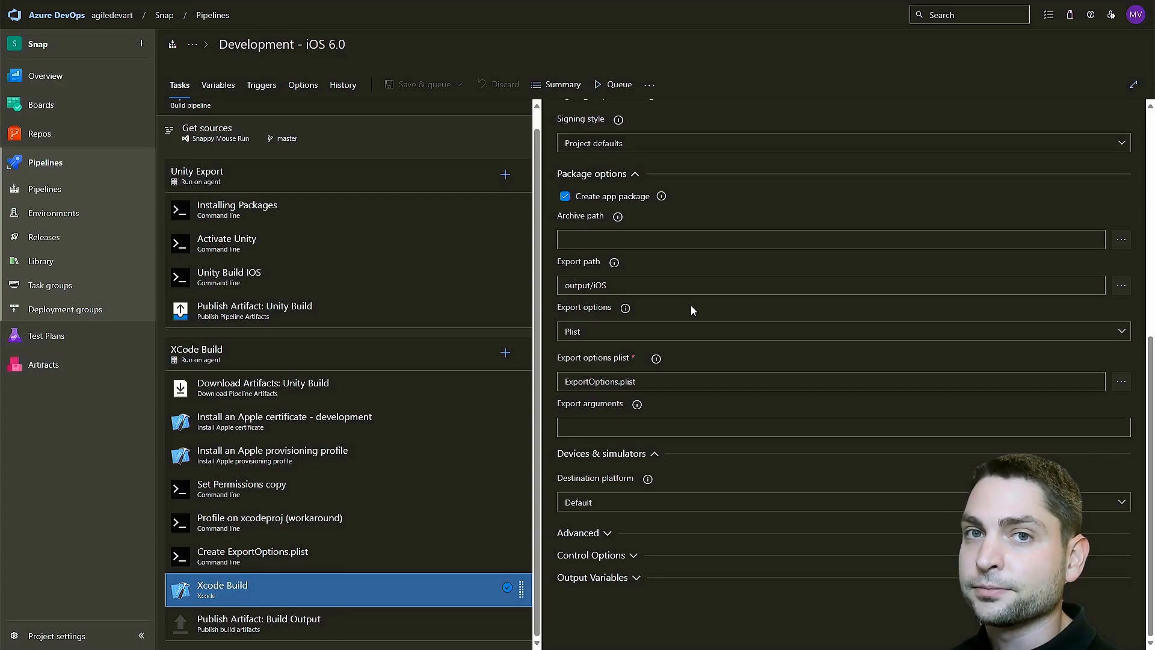
{"action": "left_click", "coordinate": [521, 617]}
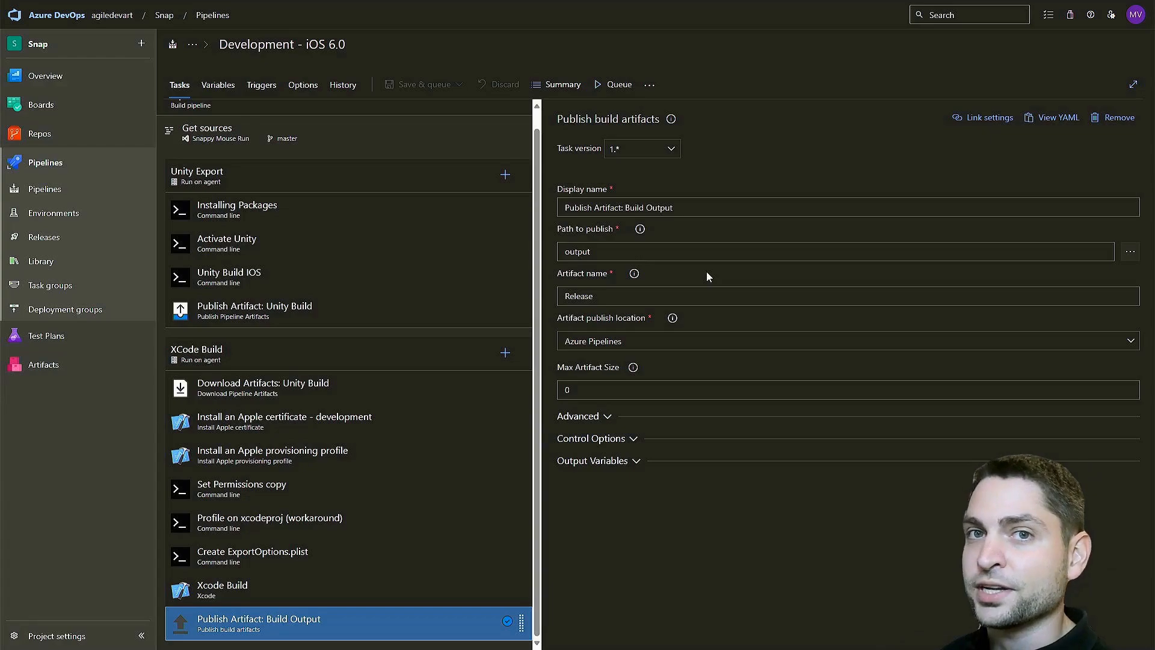
Open the Development - Android 6.0 pipeline for editing and review its Get sources settings
{"action": "left_click", "coordinate": [65, 191]}
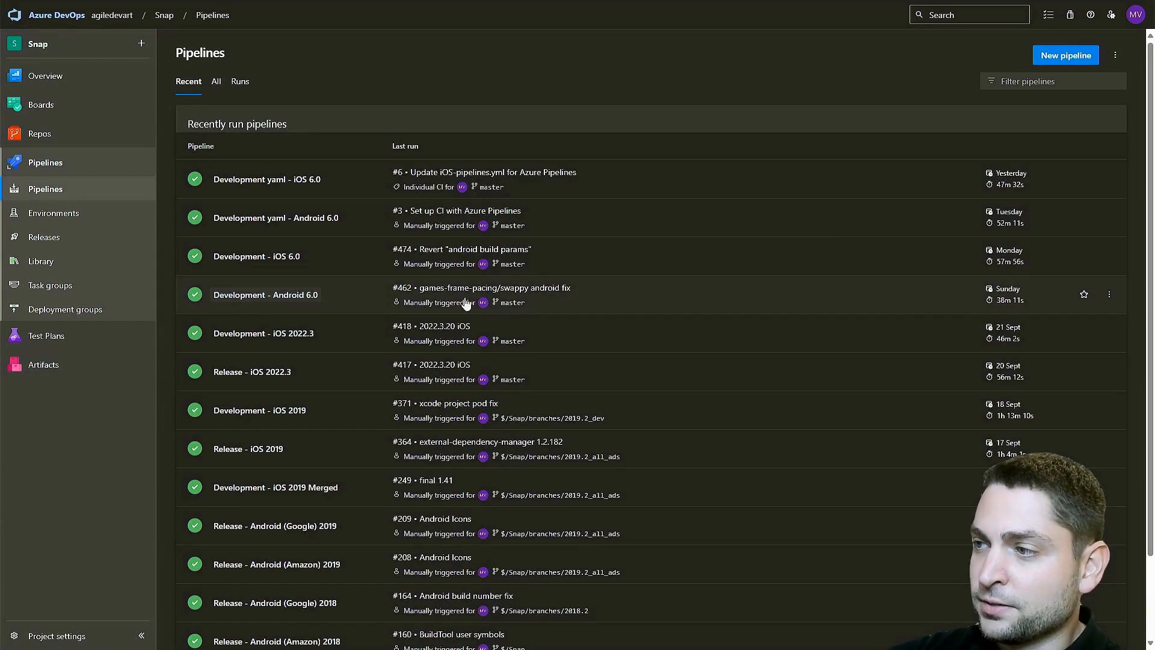
{"action": "left_click", "coordinate": [466, 301]}
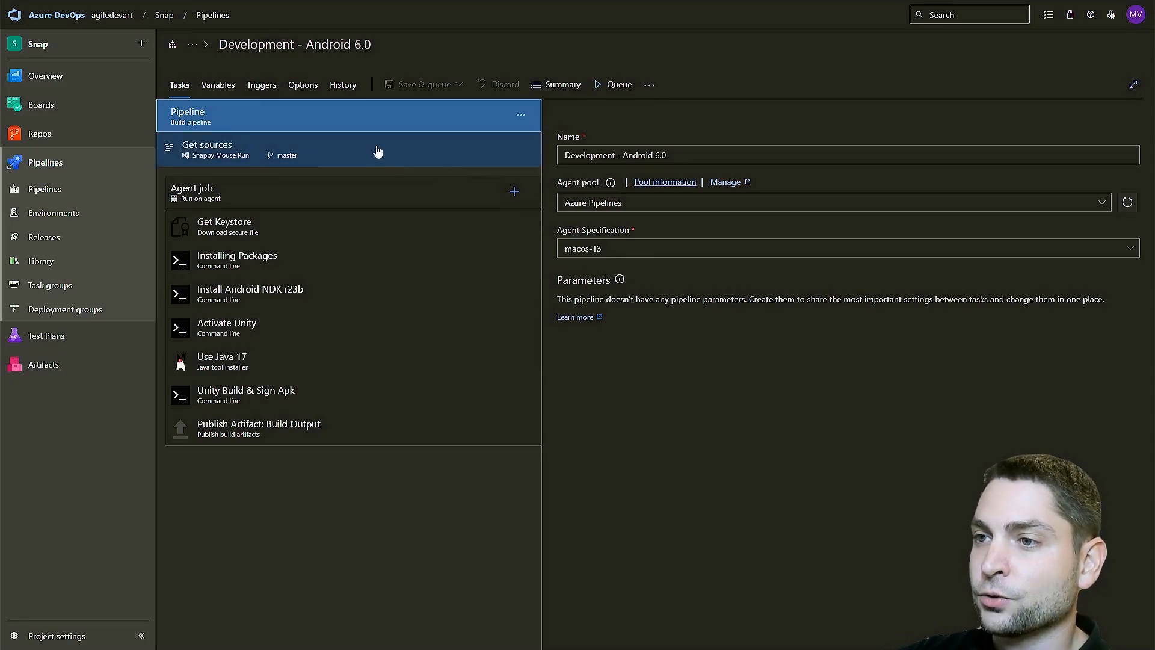
{"action": "left_click", "coordinate": [395, 154]}
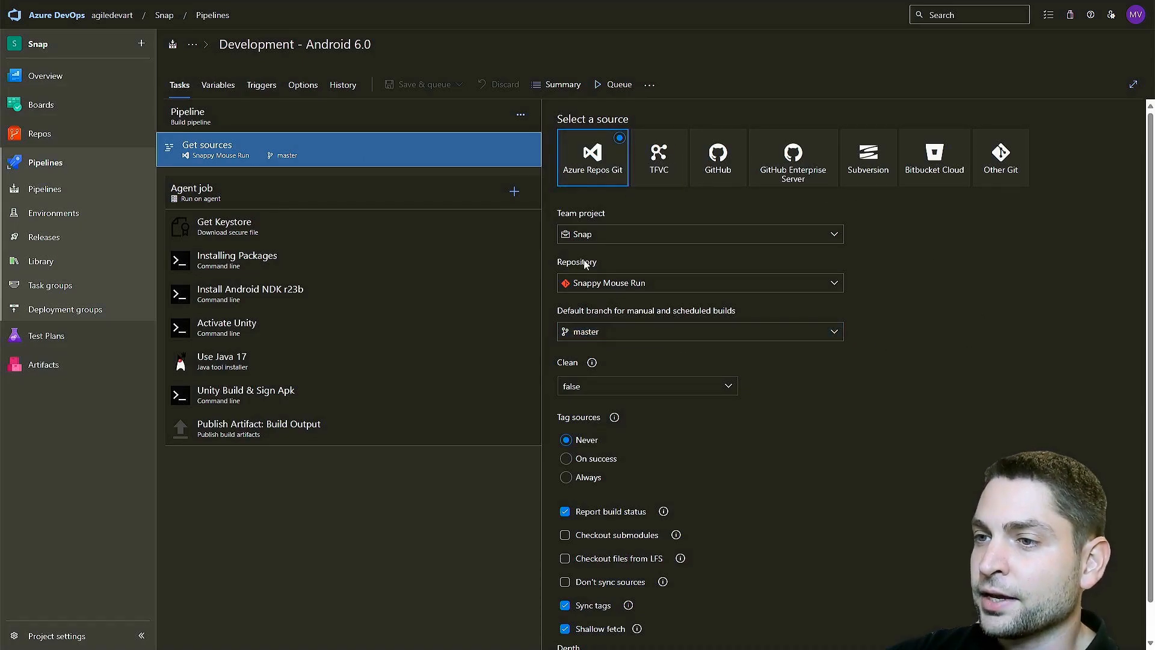
Review the Get Keystore task and where its secure file can be uploaded, including the Library, then return to the Android pipeline
{"action": "left_click", "coordinate": [378, 235]}
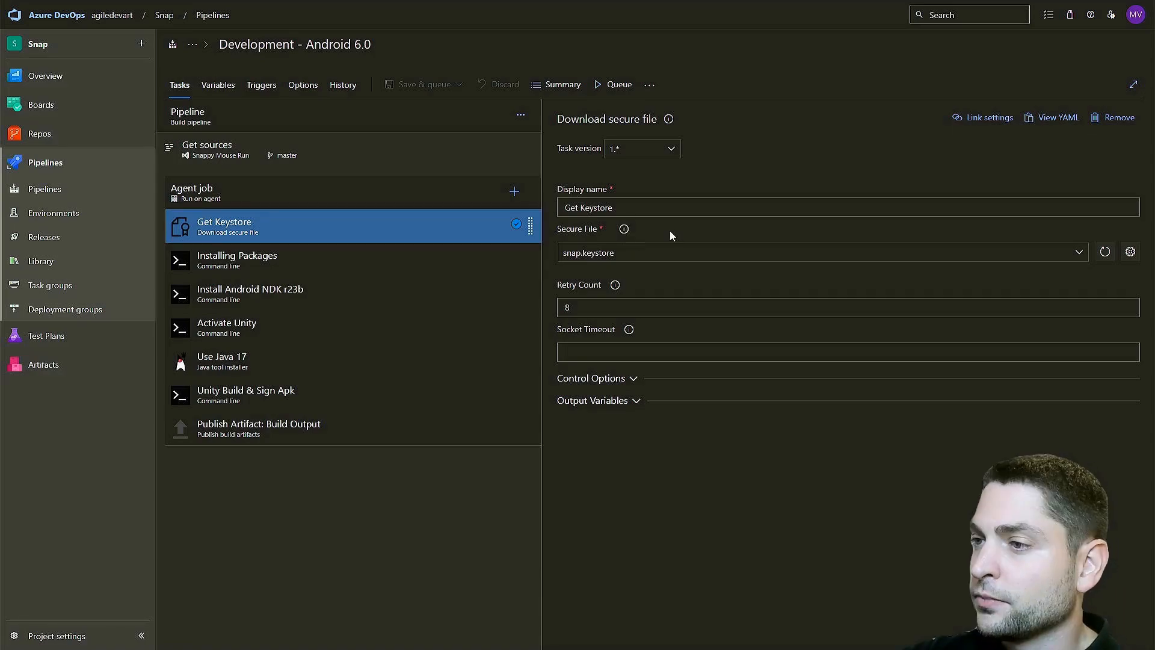
{"action": "left_click", "coordinate": [1134, 257]}
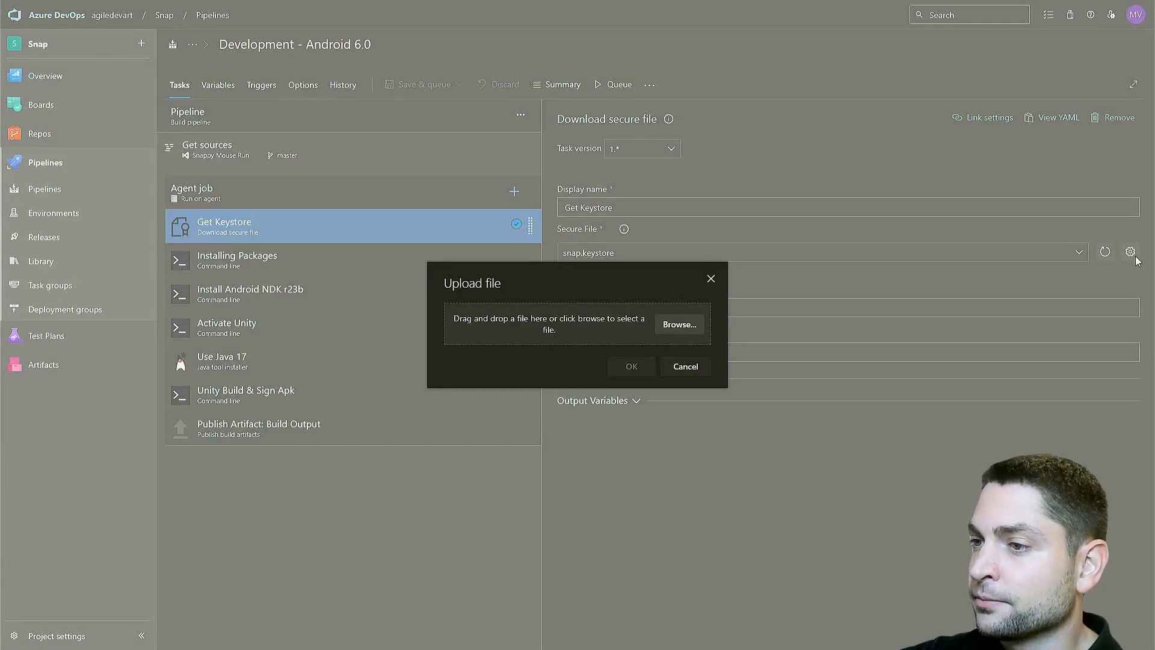
{"action": "left_click", "coordinate": [685, 366]}
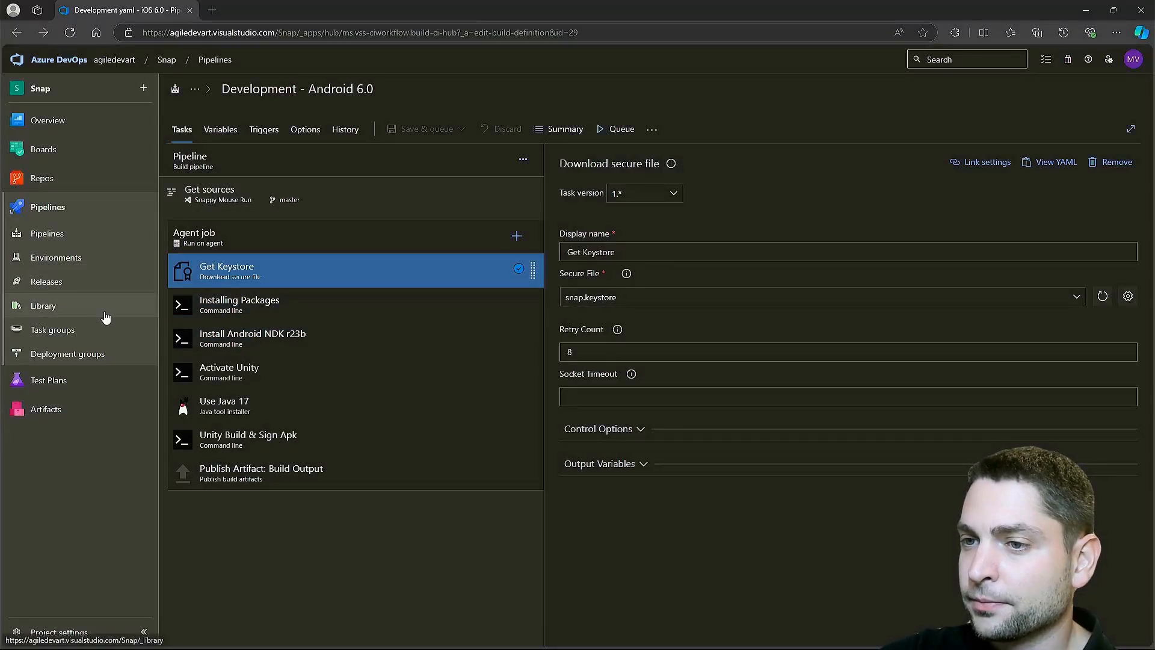
{"action": "left_click", "coordinate": [105, 313]}
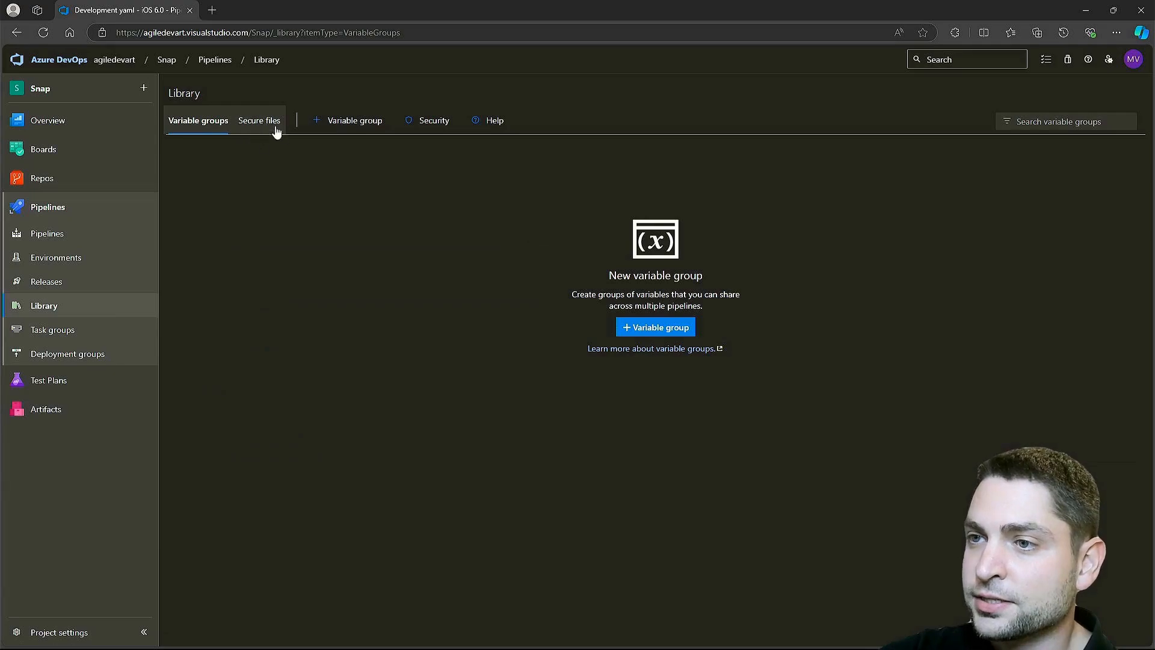
{"action": "key", "text": "alt+Left"}
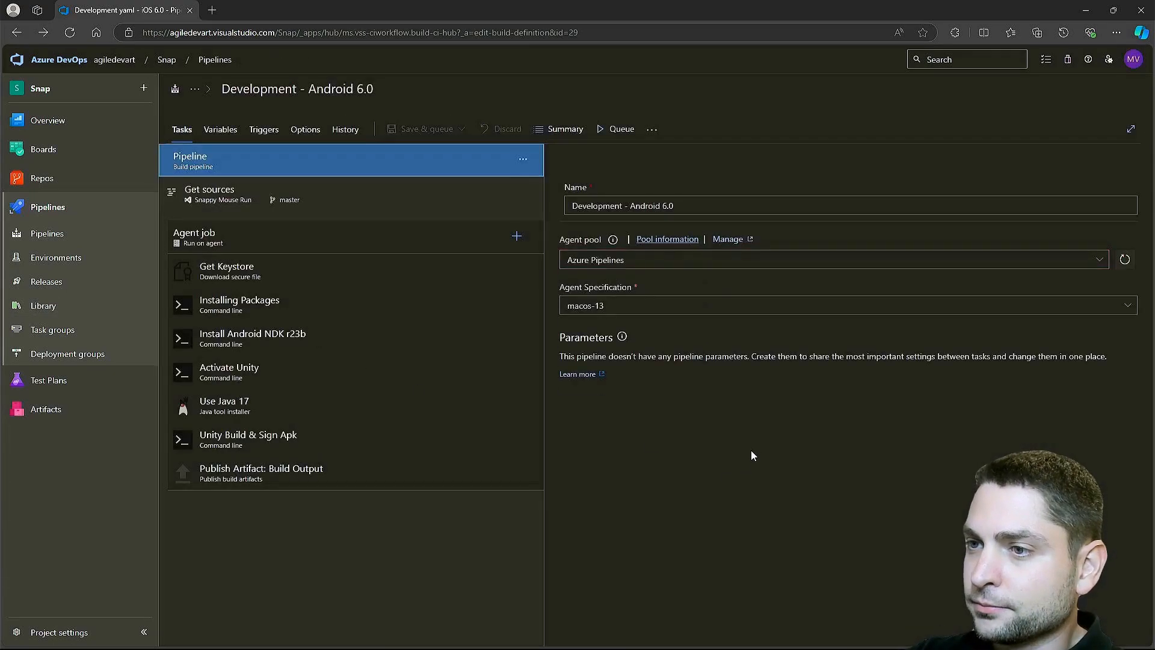
Examine the Android pipeline's Installing Packages script, highlighting the Unity-6000.0.22f1.pkg download and the UnitySetup-Android-Support installation line
{"action": "left_click", "coordinate": [302, 317]}
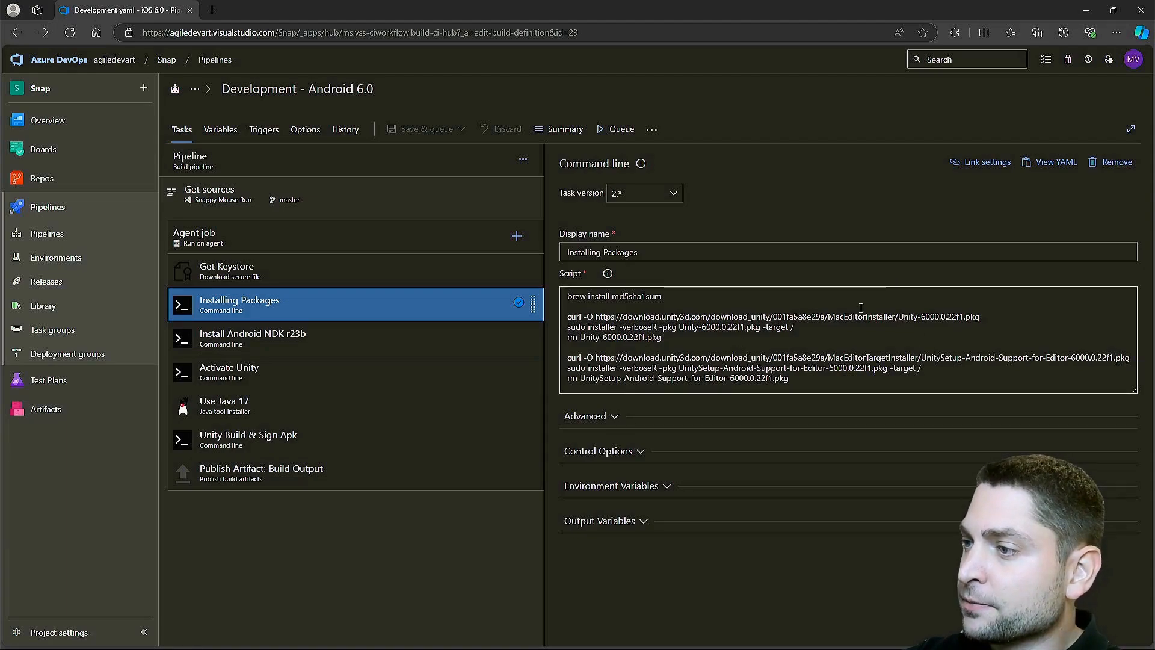
{"action": "left_click_drag", "start_coordinate": [898, 318], "coordinate": [992, 317]}
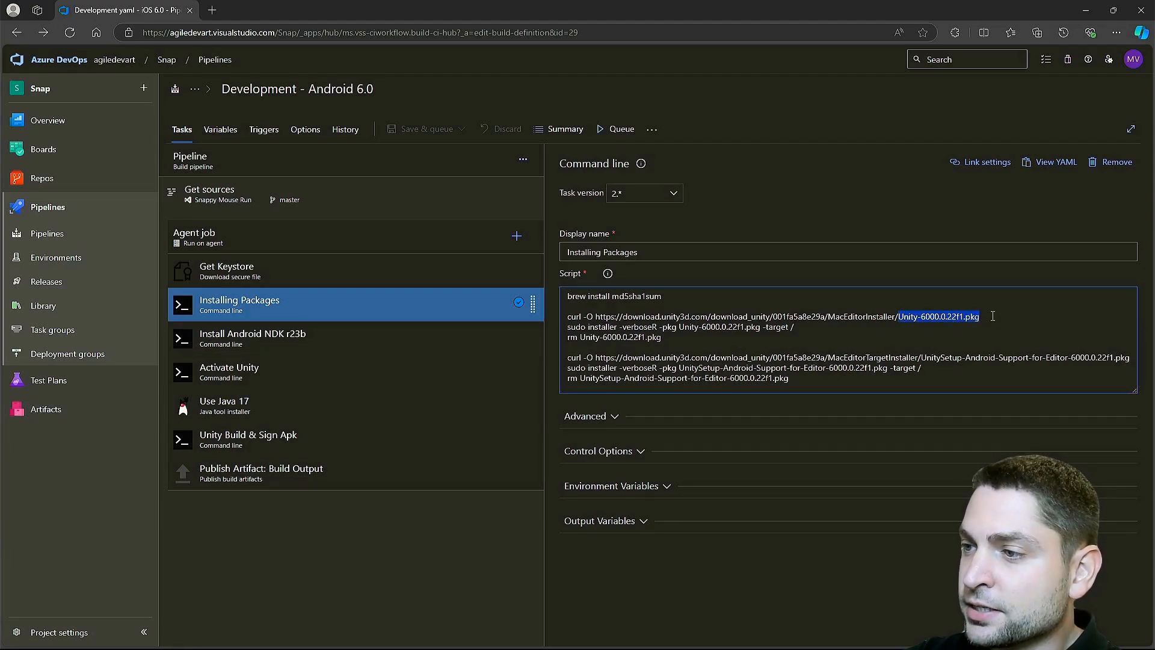
{"action": "left_click_drag", "start_coordinate": [820, 328], "coordinate": [548, 330]}
{"action": "left_click", "coordinate": [723, 338]}
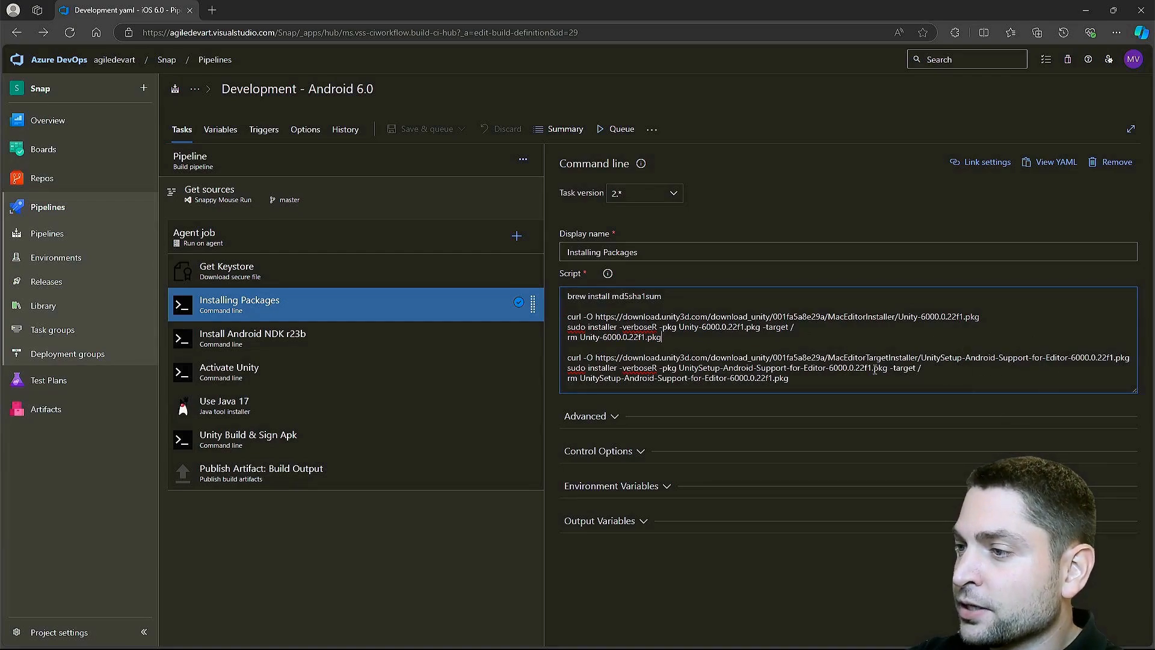
{"action": "left_click_drag", "start_coordinate": [868, 362], "coordinate": [592, 367]}
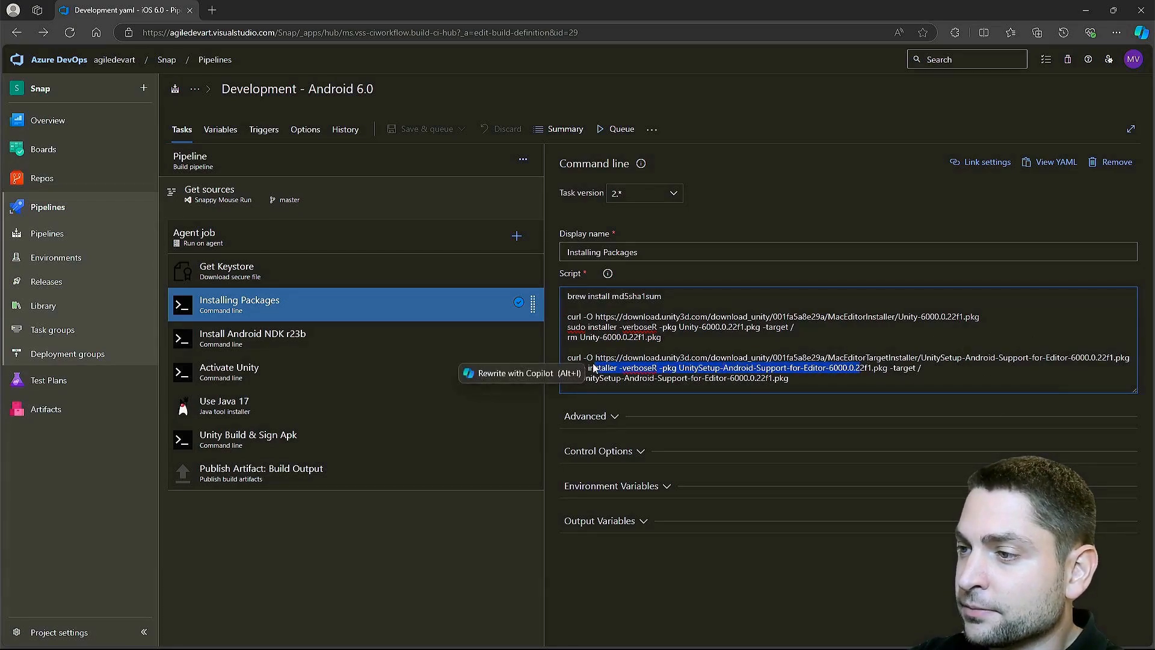
{"action": "left_click", "coordinate": [803, 390]}
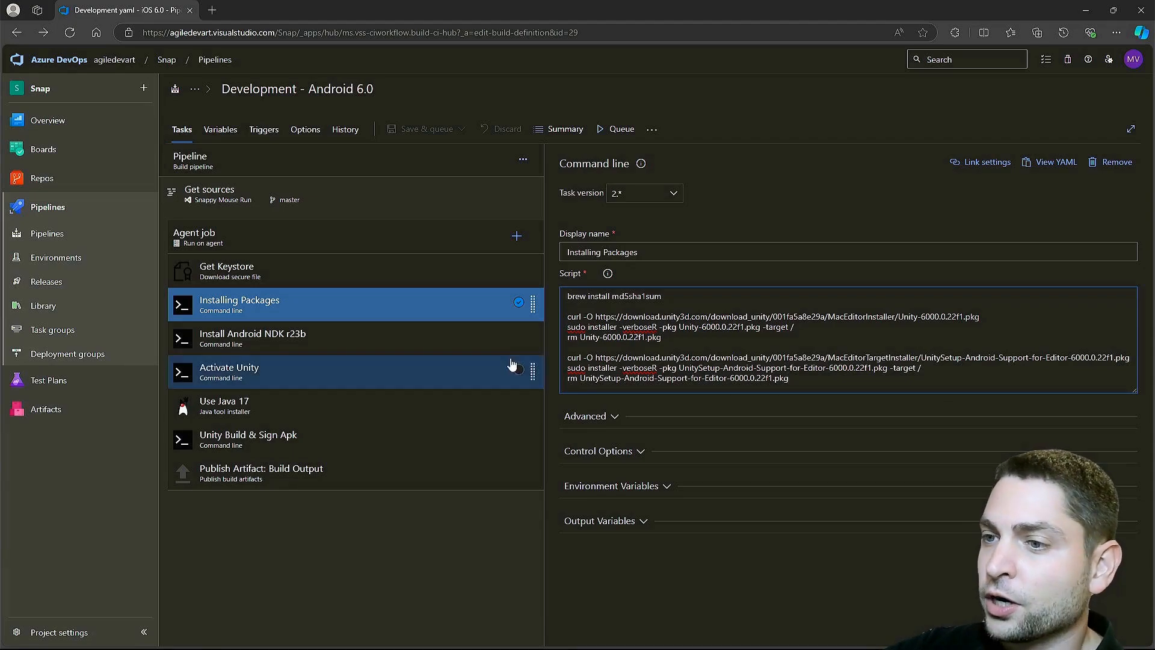
Examine the Install Android NDK r23b script, highlighting the NDK download address and the lines that remove and relink ANDROID_NDK_HOME
{"action": "left_click", "coordinate": [356, 341]}
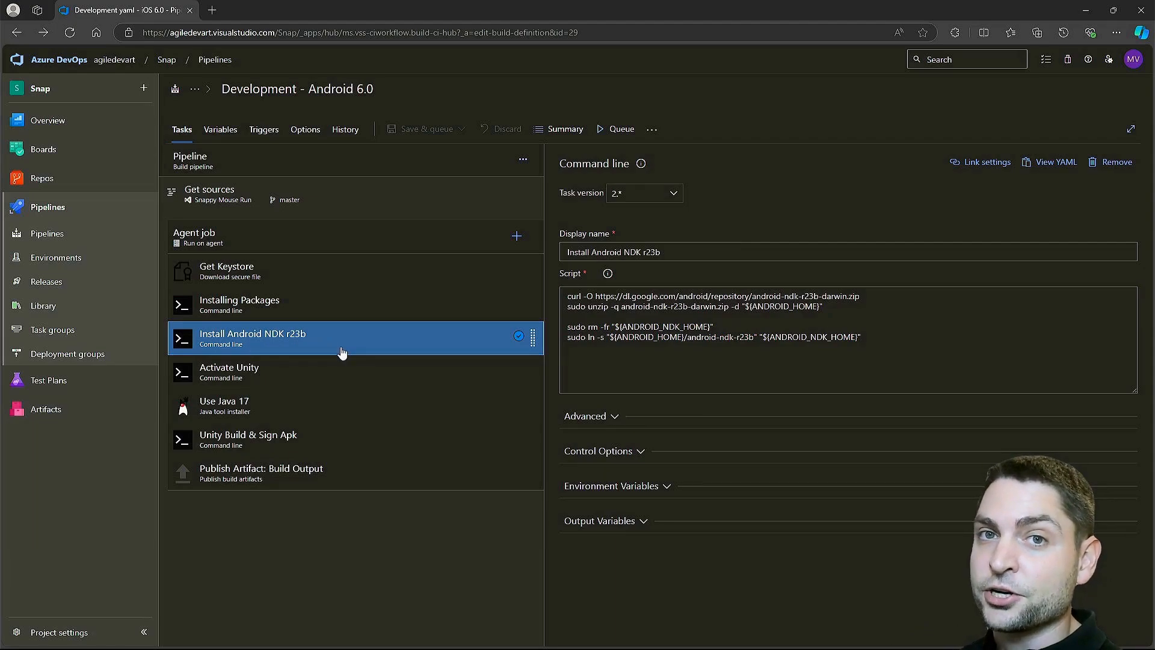
{"action": "left_click_drag", "start_coordinate": [875, 295], "coordinate": [593, 295]}
{"action": "left_click", "coordinate": [687, 323]}
{"action": "left_click_drag", "start_coordinate": [861, 346], "coordinate": [567, 325]}
{"action": "left_click", "coordinate": [693, 343]}
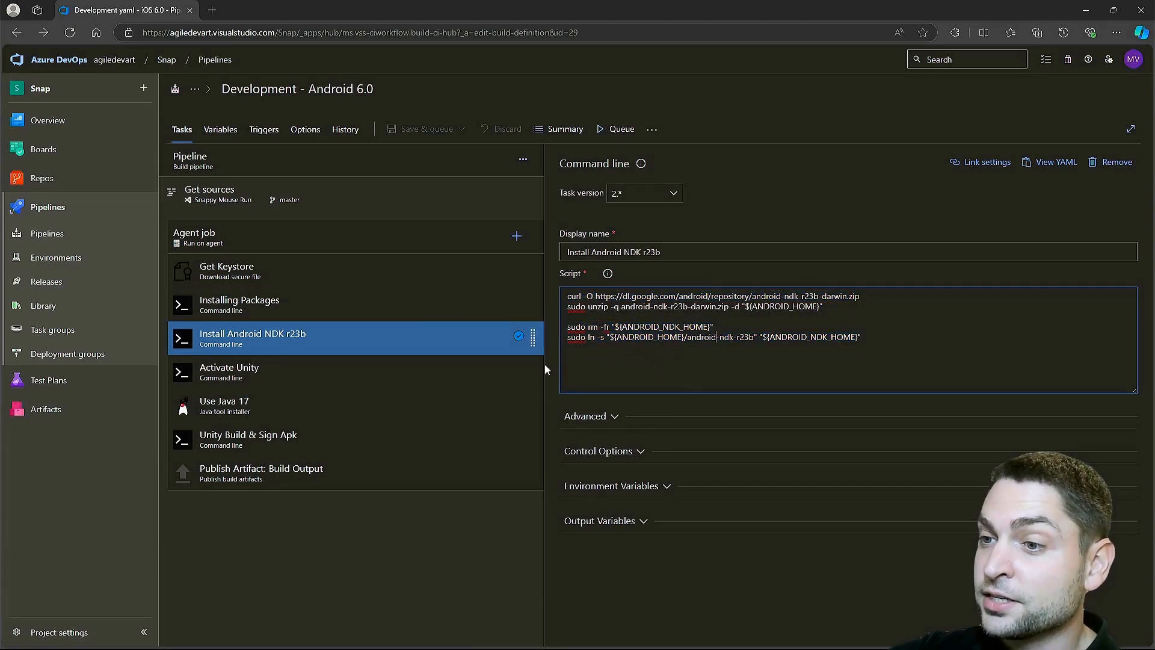
Review the Activate Unity task's script in an enlarged script box and the settings of the Use Java 17 task
{"action": "left_click", "coordinate": [341, 381]}
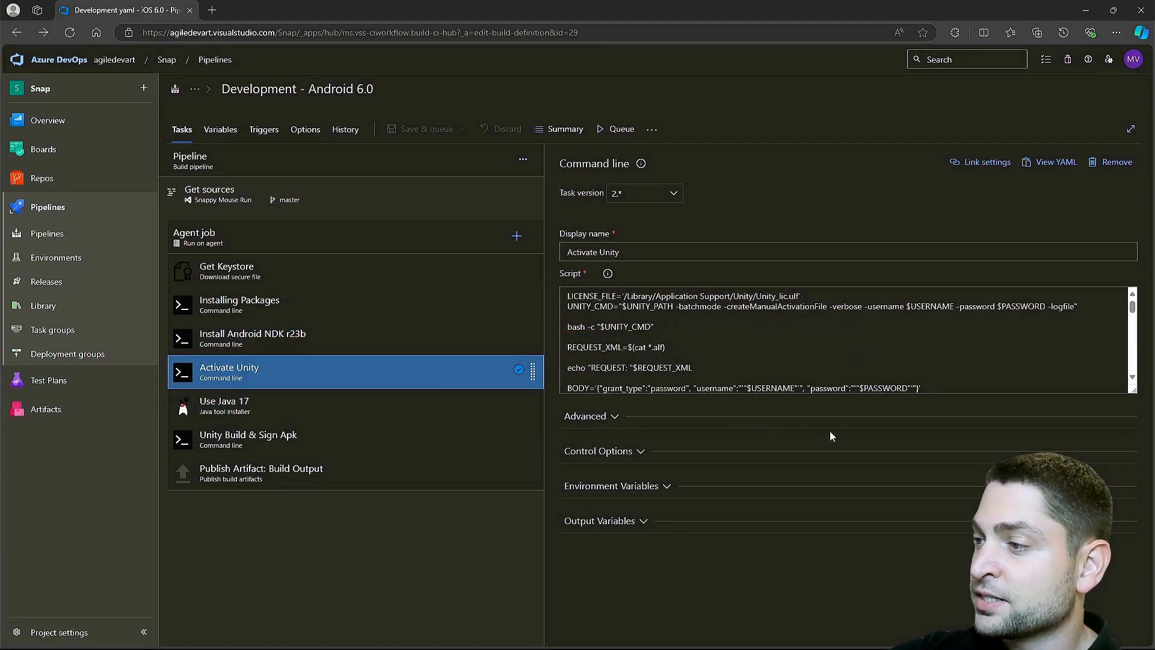
{"action": "left_click_drag", "start_coordinate": [1133, 390], "coordinate": [1123, 599]}
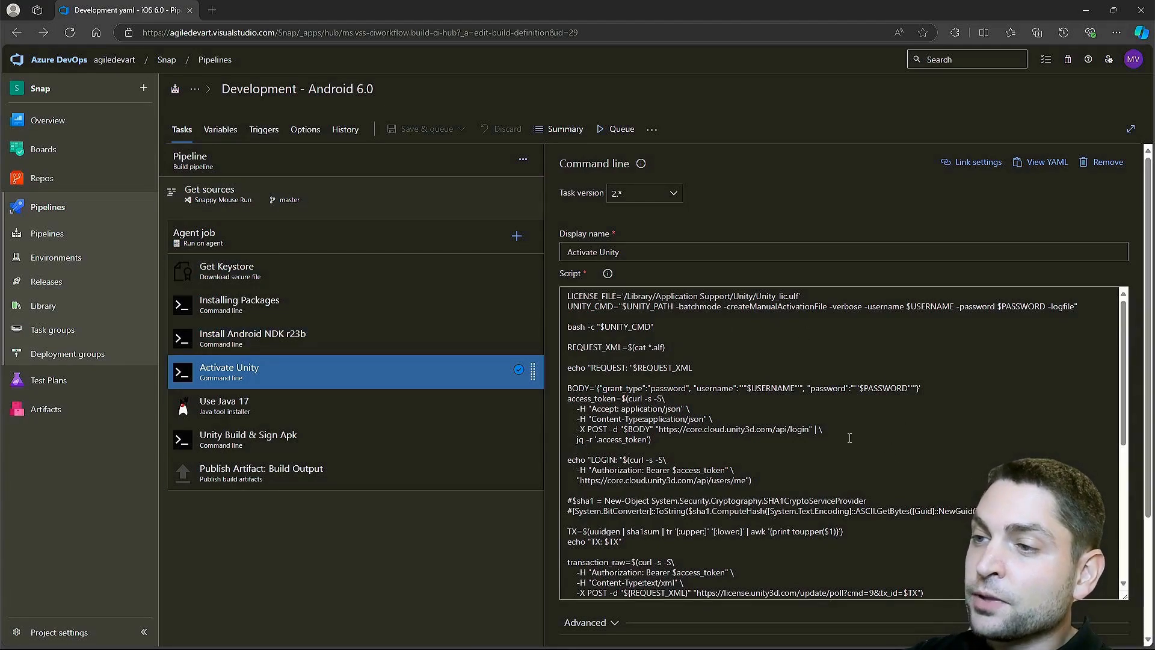
{"action": "left_click", "coordinate": [287, 203]}
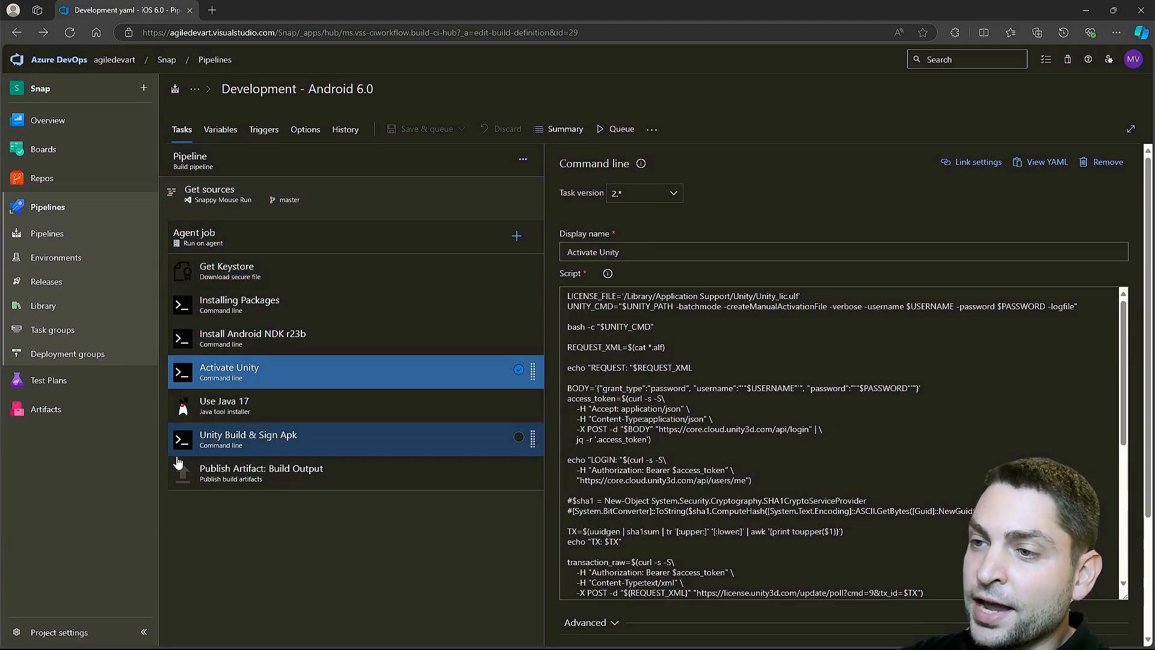
{"action": "left_click", "coordinate": [250, 409]}
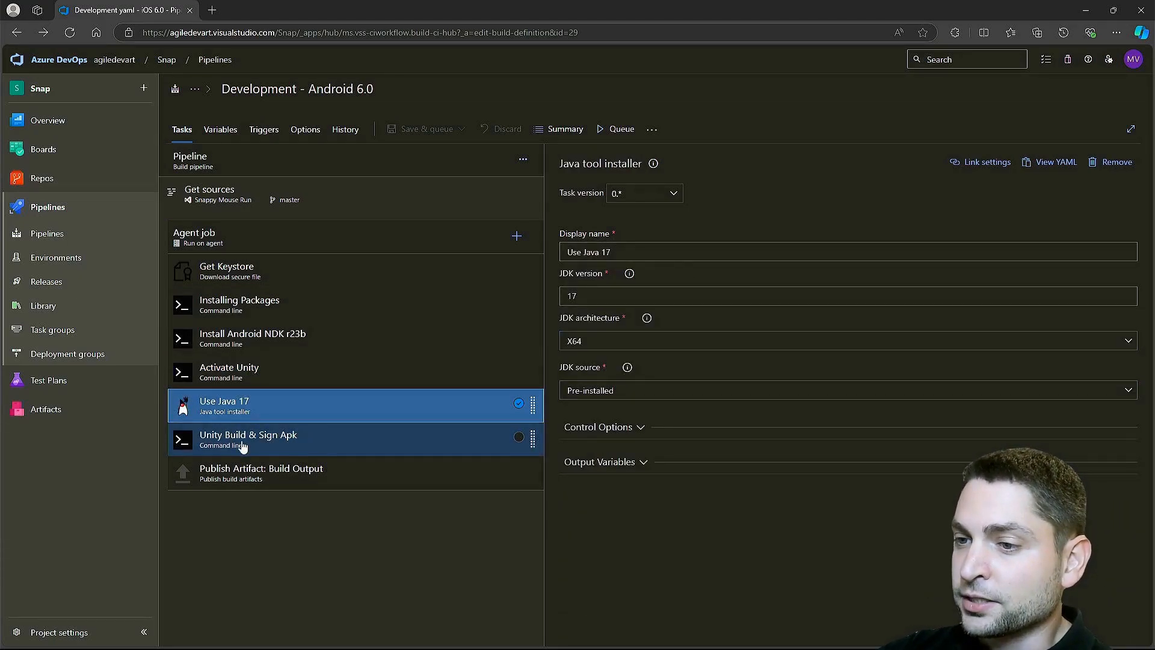
Examine the enlarged Unity Build & Sign Apk script, highlighting keystore and BuildAndroid, and review the Publish Artifact: Build Output settings
{"action": "left_click", "coordinate": [311, 447]}
{"action": "left_click_drag", "start_coordinate": [1132, 393], "coordinate": [1128, 566]}
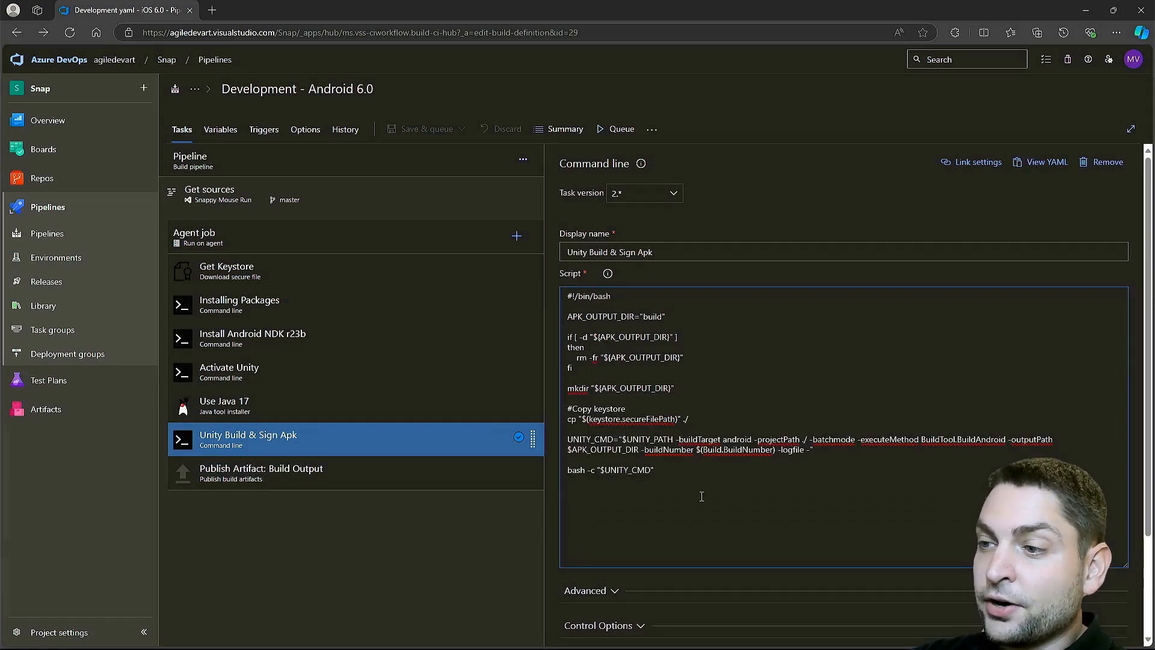
{"action": "double_click", "coordinate": [605, 418]}
{"action": "left_click", "coordinate": [694, 426]}
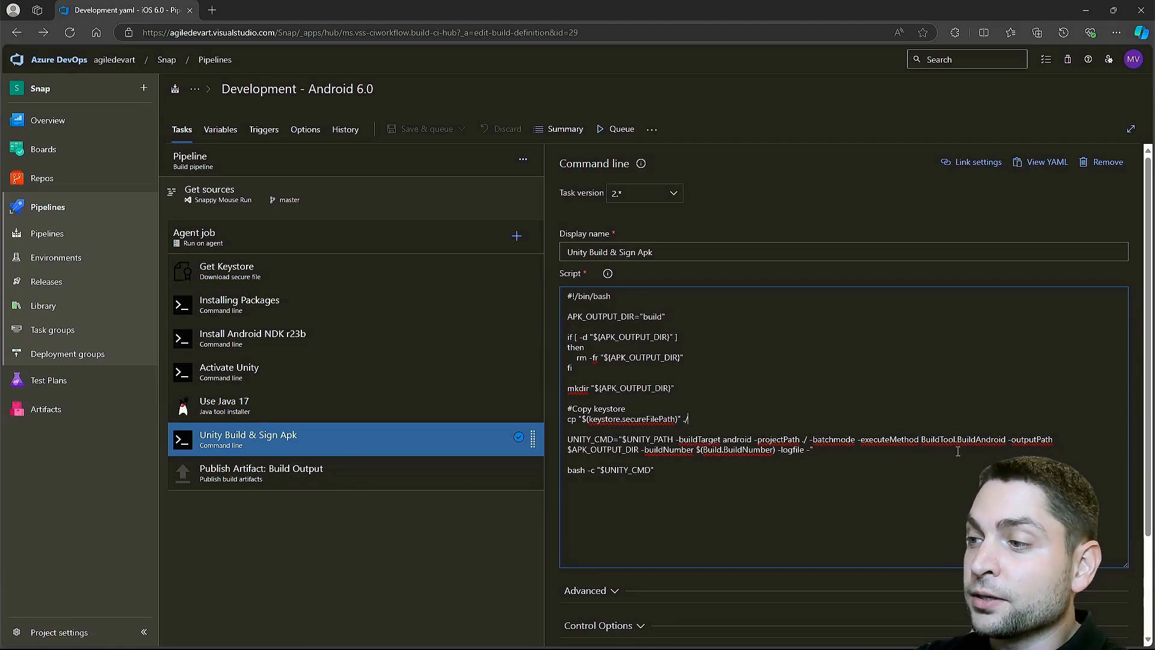
{"action": "double_click", "coordinate": [981, 440]}
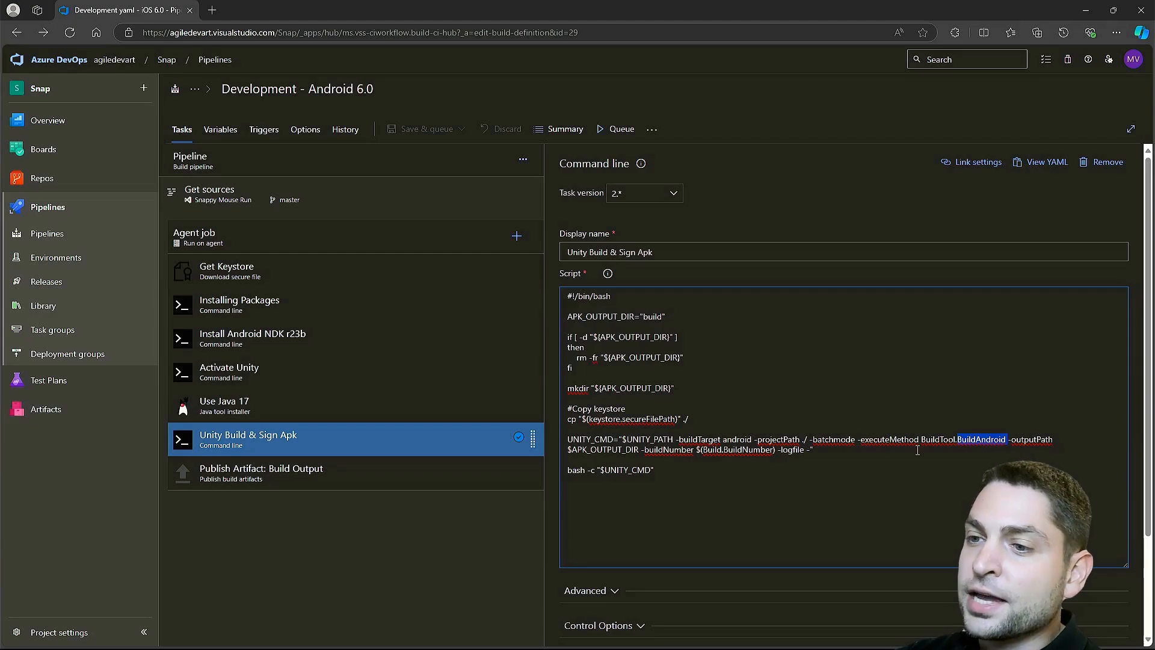
{"action": "left_click", "coordinate": [310, 481]}
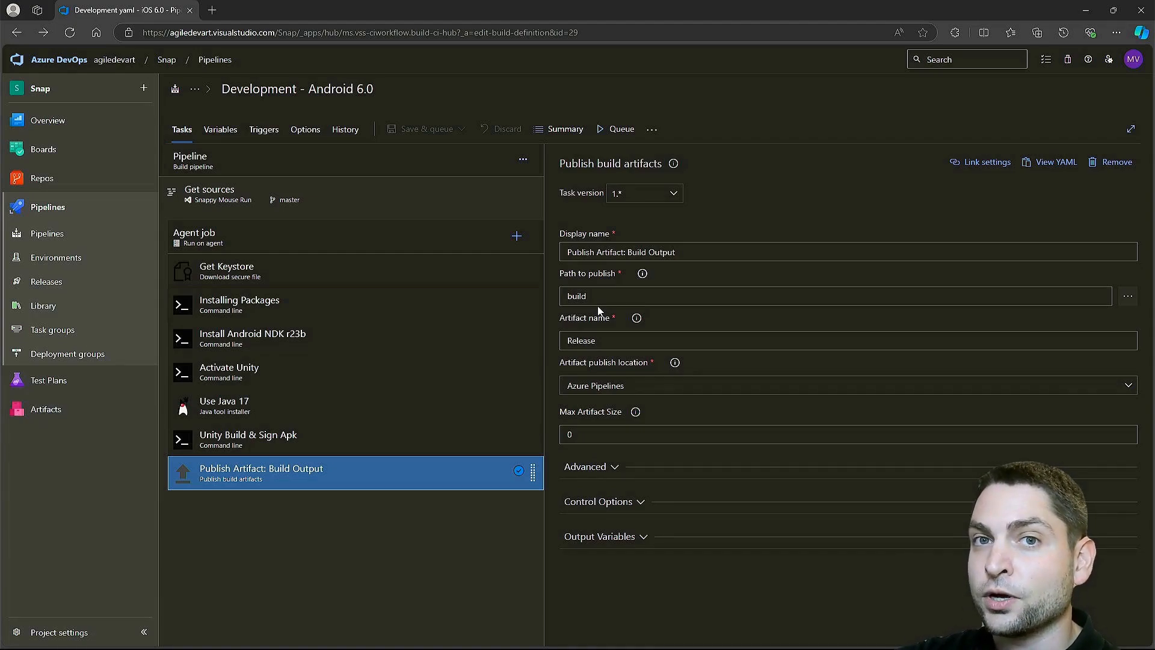
Return to the pipelines list and open the Development yaml - iOS 6.0 pipeline for editing
{"action": "left_click", "coordinate": [48, 233]}
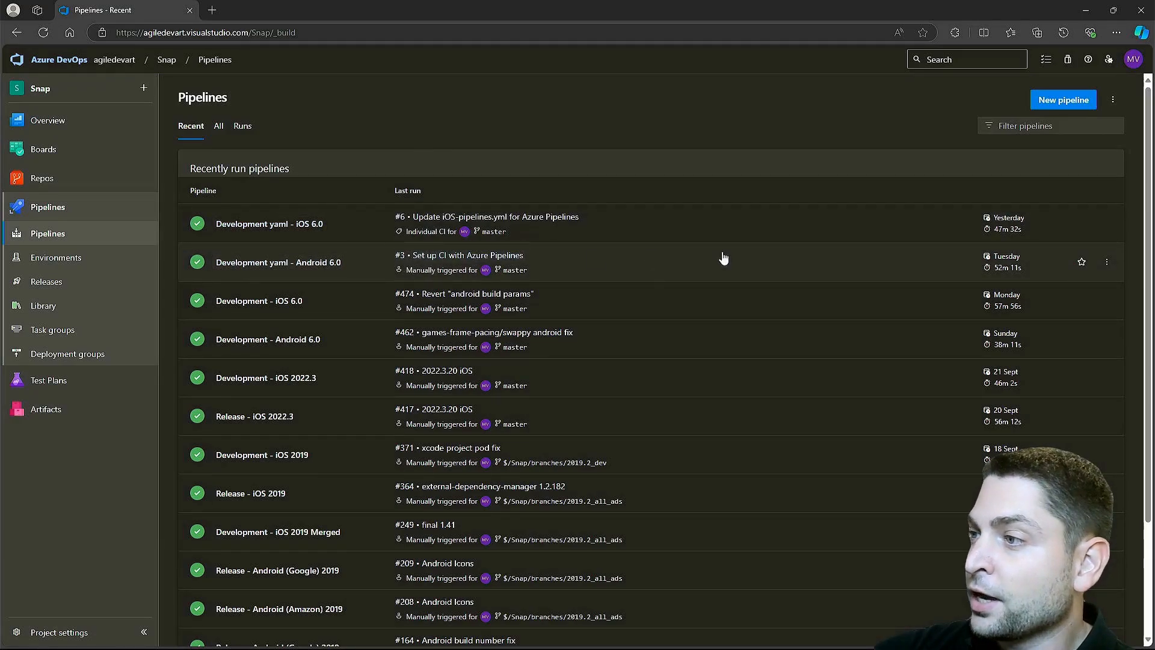
{"action": "left_click", "coordinate": [1114, 230]}
{"action": "left_click", "coordinate": [1042, 252]}
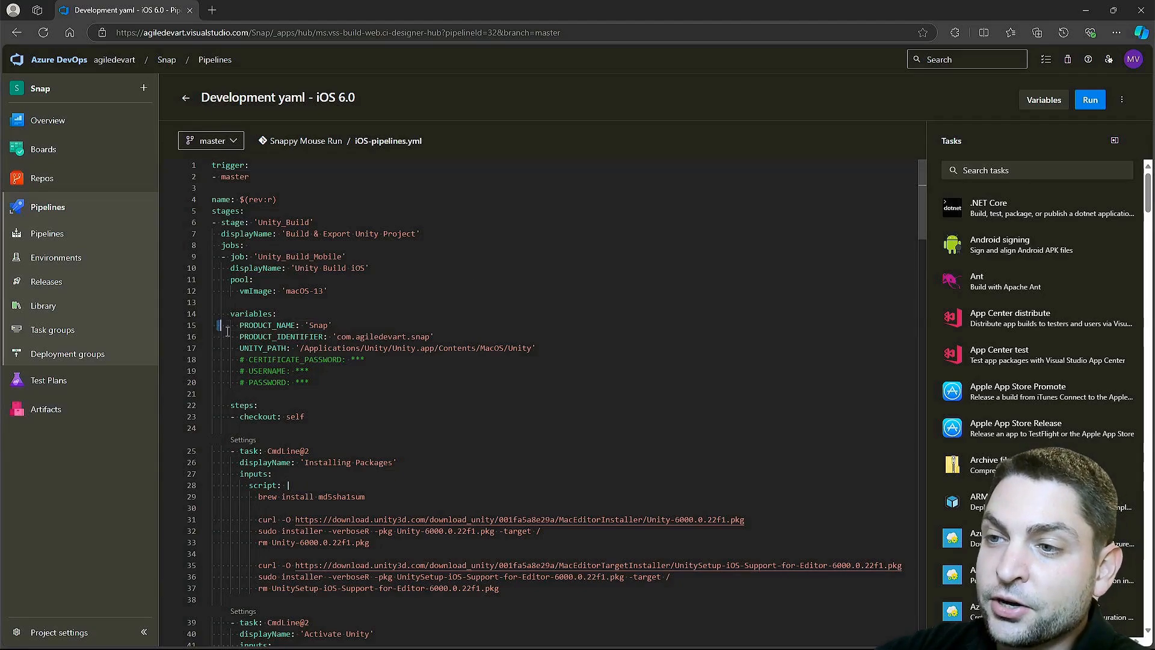
Examine the variables section of iOS-pipelines.yml, highlighting the commented-out secret entries, and view the pipeline's stored secret variables
{"action": "left_click_drag", "start_coordinate": [227, 331], "coordinate": [383, 381]}
{"action": "left_click", "coordinate": [448, 396]}
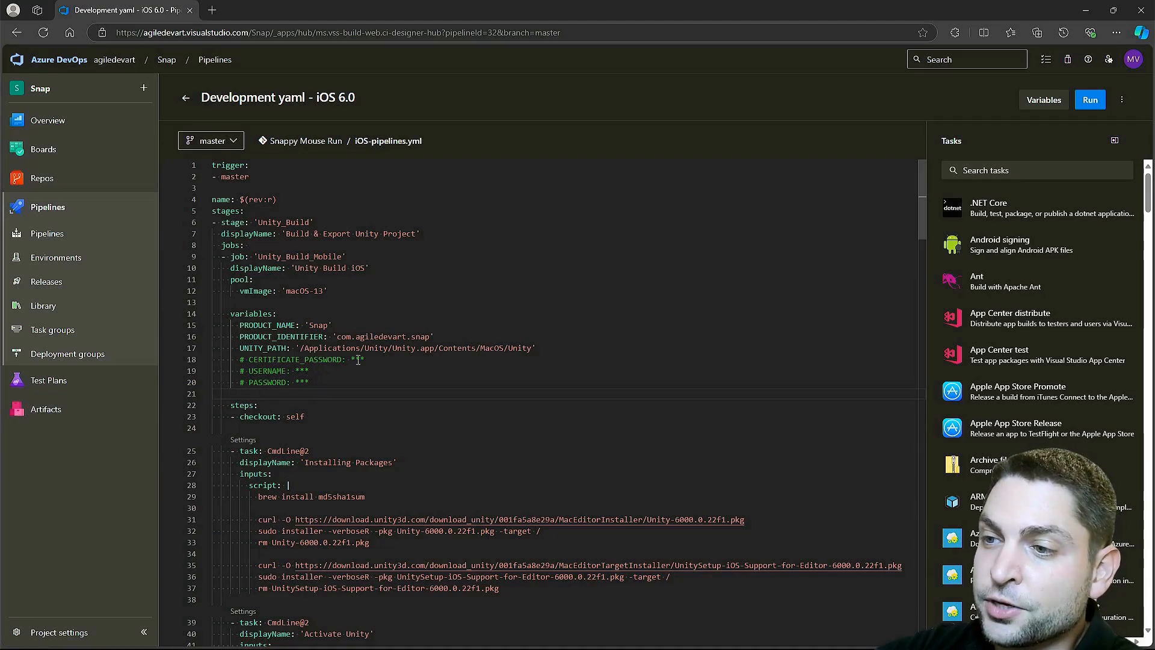
{"action": "left_click_drag", "start_coordinate": [239, 359], "coordinate": [364, 390]}
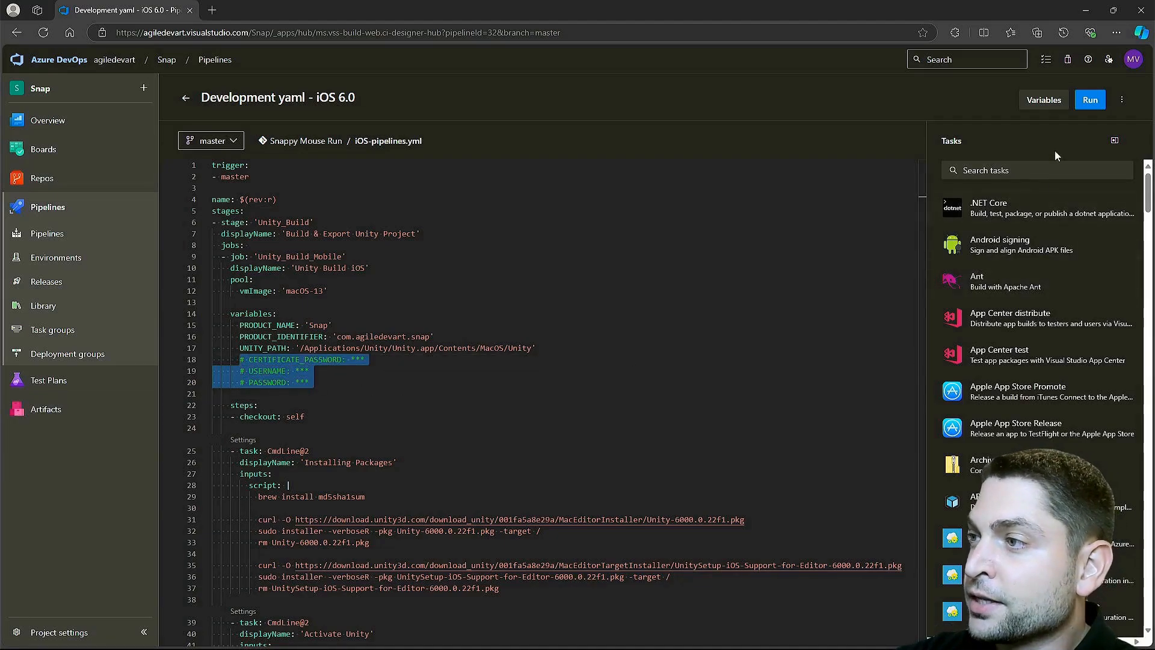
{"action": "left_click", "coordinate": [1052, 104]}
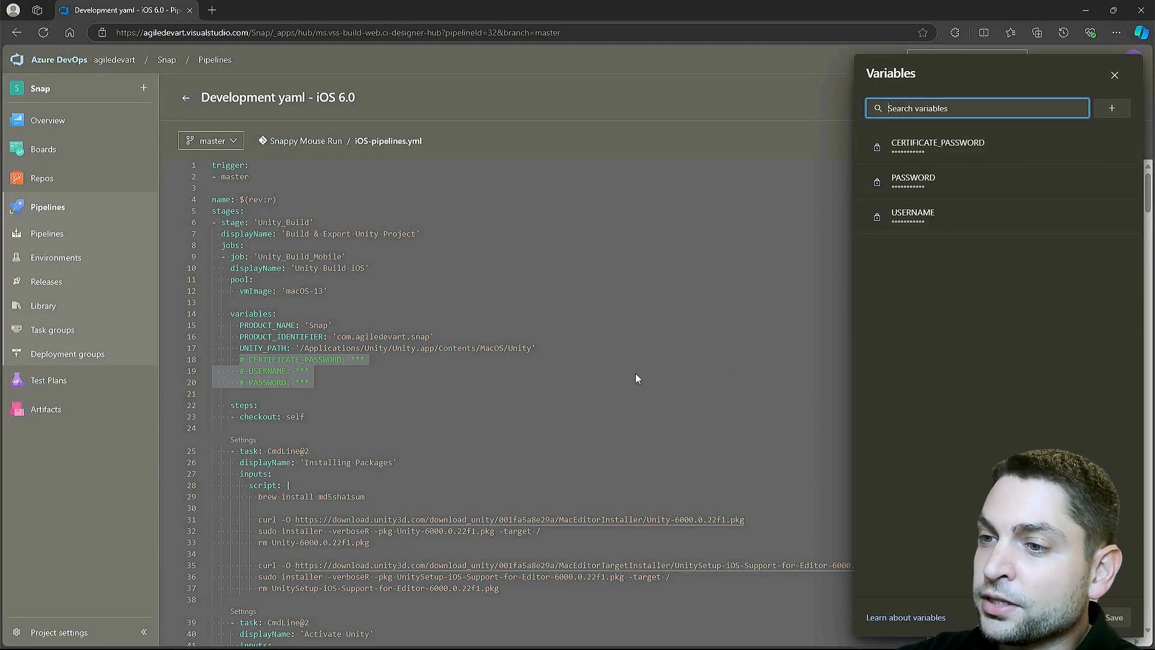
{"action": "left_click", "coordinate": [1115, 74]}
Examine the YAML steps section, highlighting the checkout: self step and the Installing Packages task with its script
{"action": "double_click", "coordinate": [243, 406]}
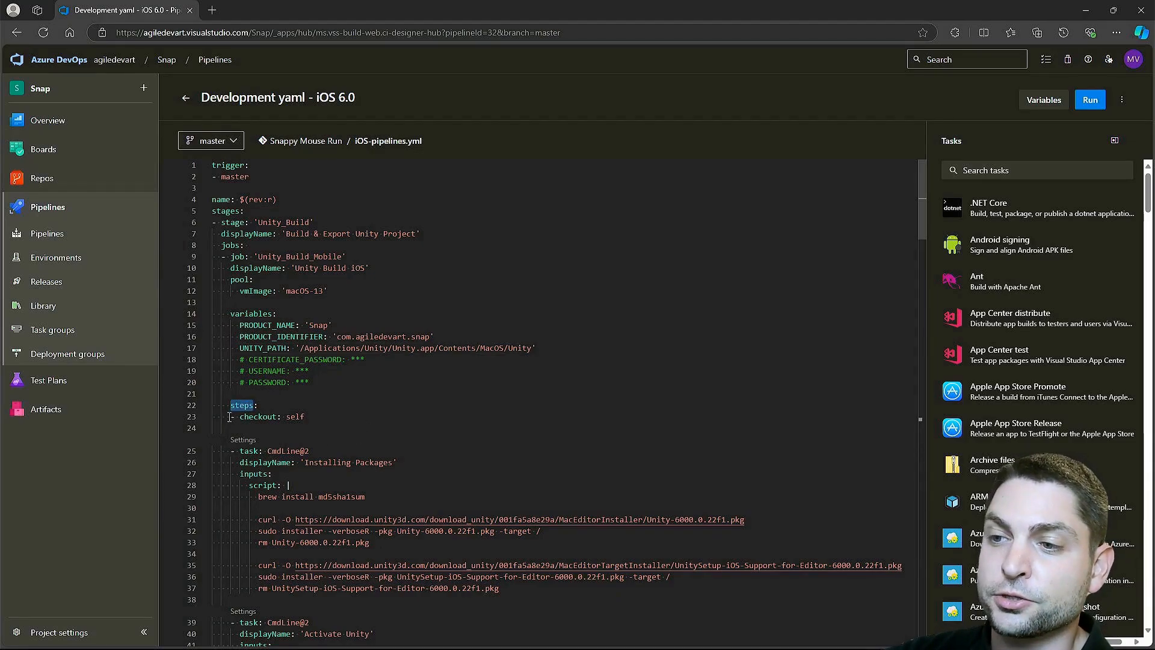
{"action": "left_click_drag", "start_coordinate": [229, 416], "coordinate": [351, 417]}
{"action": "scroll", "coordinate": [458, 409], "scroll_direction": "down", "scroll_amount": 5}
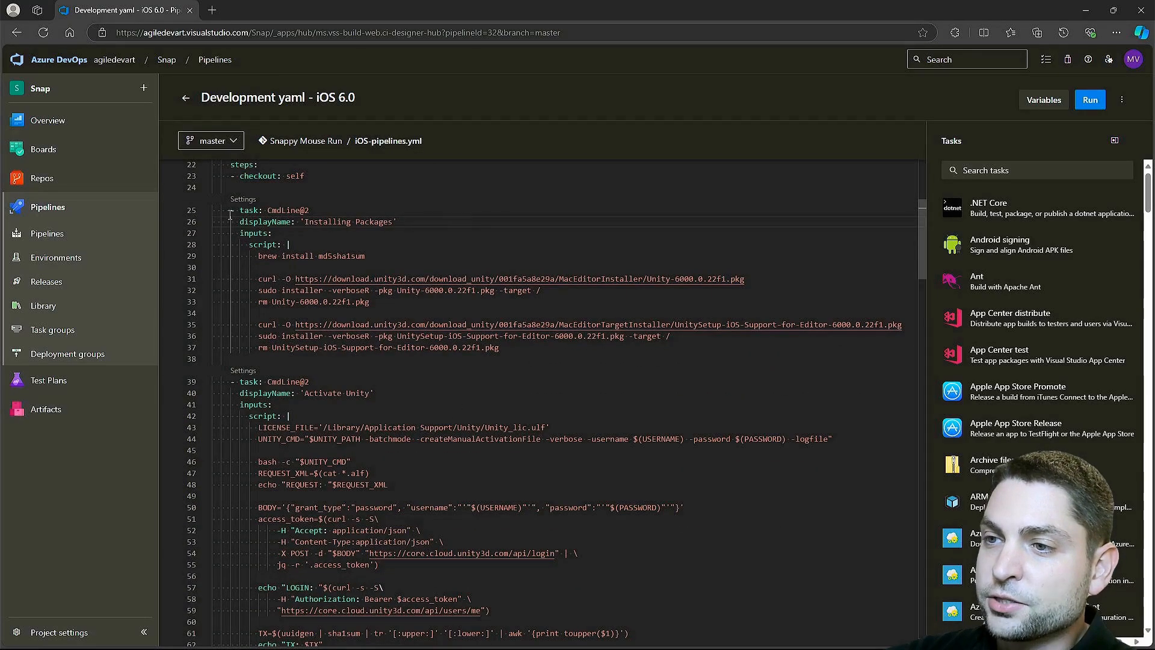
{"action": "left_click_drag", "start_coordinate": [230, 210], "coordinate": [423, 232]}
{"action": "left_click", "coordinate": [400, 232]}
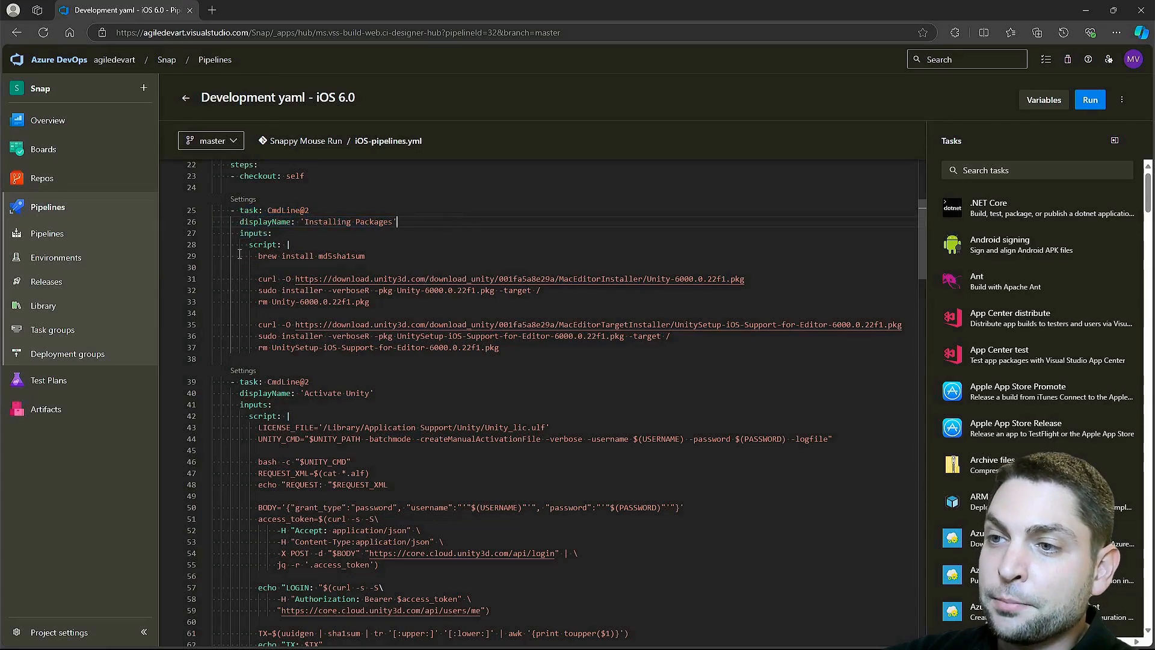
{"action": "left_click_drag", "start_coordinate": [239, 256], "coordinate": [562, 349]}
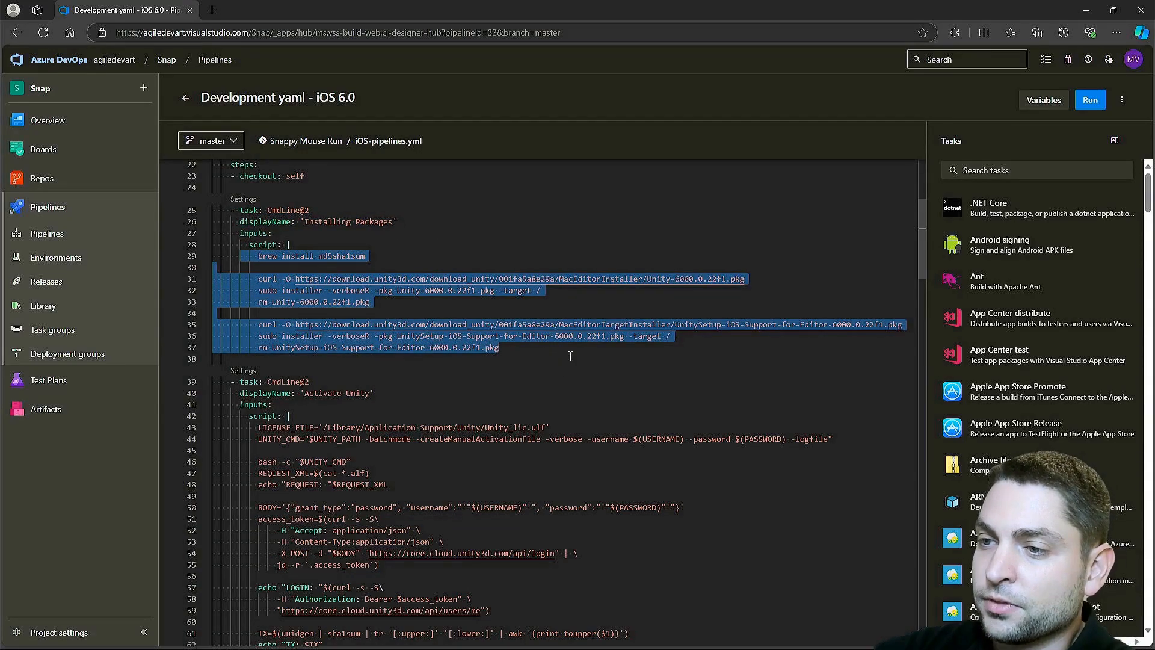
Examine the Activate Unity and Unity Build iOS tasks in iOS-pipelines.yml, highlighting their names, the build script and the publish iOSProj entry
{"action": "scroll", "coordinate": [569, 367], "scroll_direction": "down", "scroll_amount": 3}
{"action": "left_click_drag", "start_coordinate": [231, 212], "coordinate": [423, 226]}
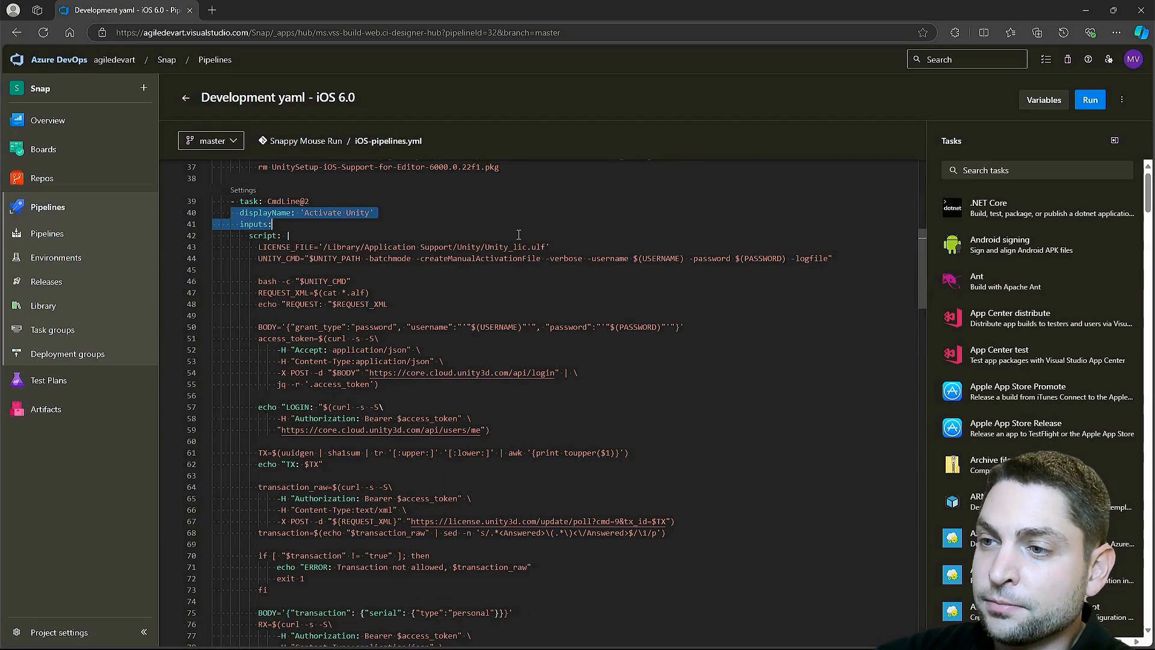
{"action": "scroll", "coordinate": [518, 235], "scroll_direction": "down", "scroll_amount": 10}
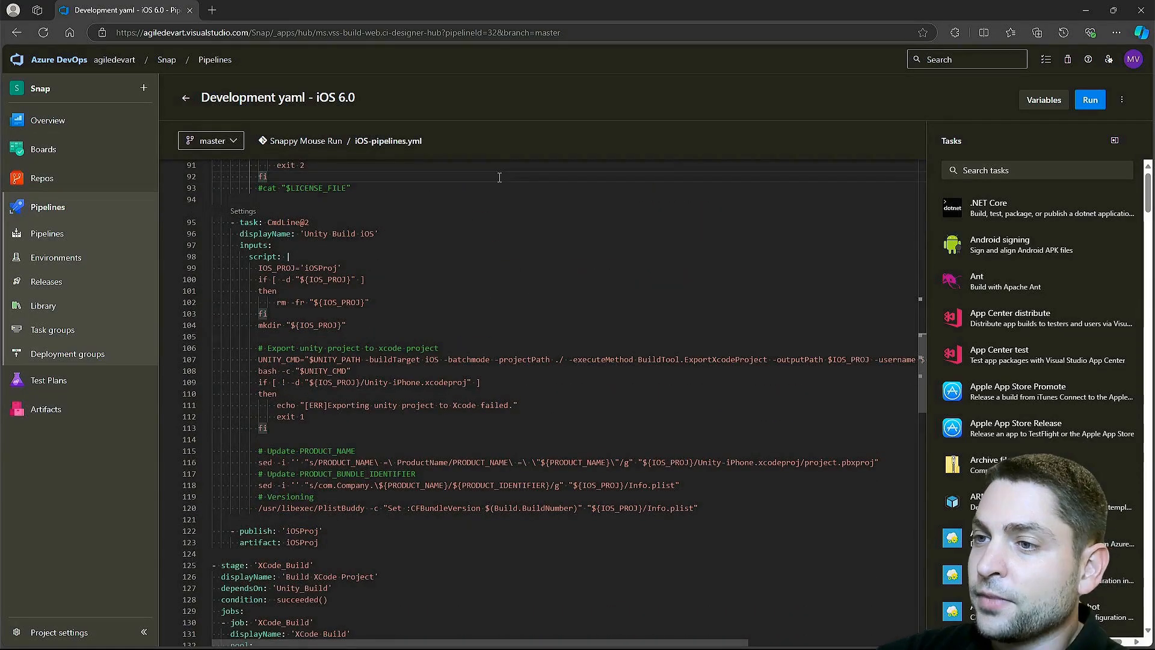
{"action": "left_click_drag", "start_coordinate": [294, 234], "coordinate": [411, 240]}
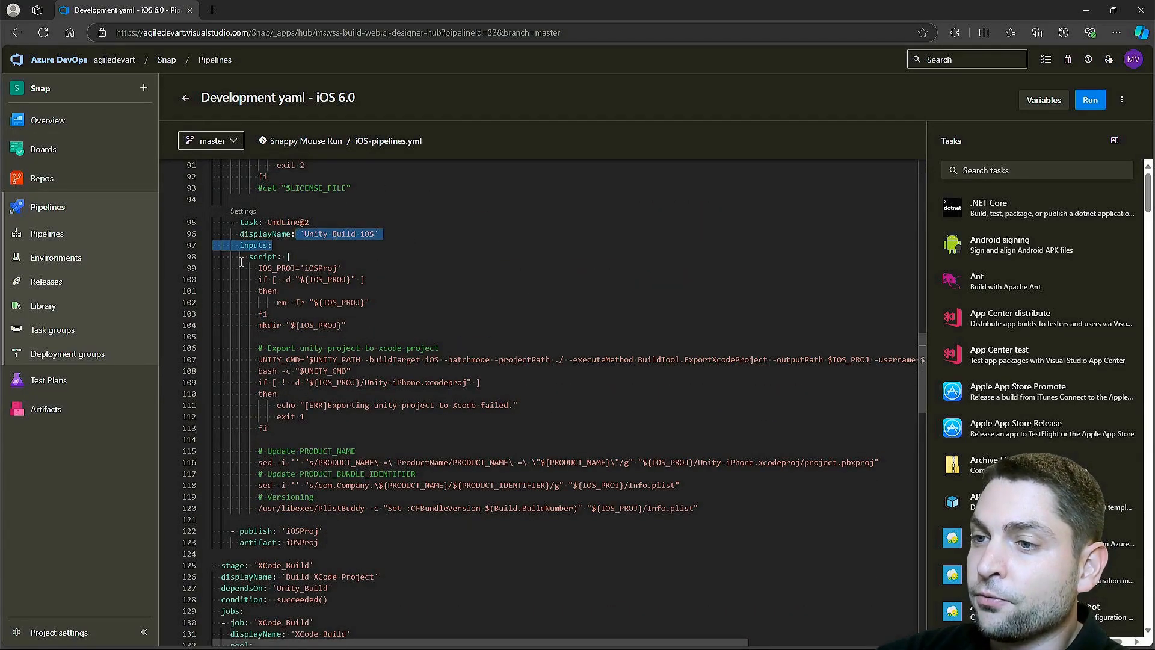
{"action": "left_click_drag", "start_coordinate": [241, 258], "coordinate": [725, 534]}
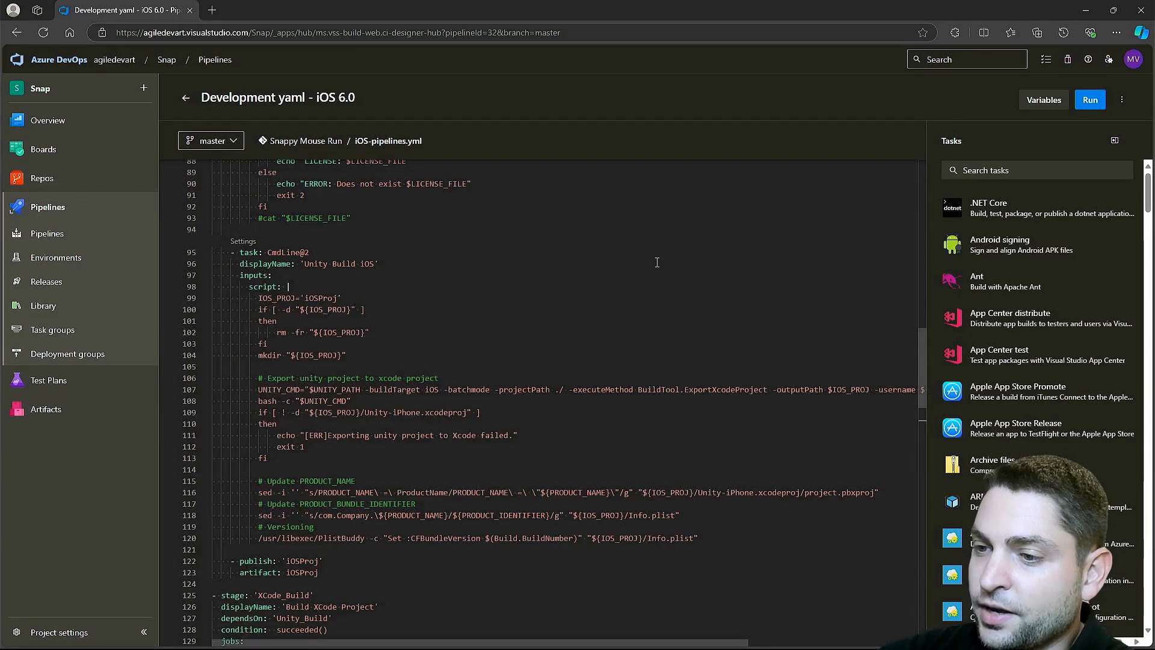
{"action": "scroll", "coordinate": [657, 263], "scroll_direction": "down", "scroll_amount": 2}
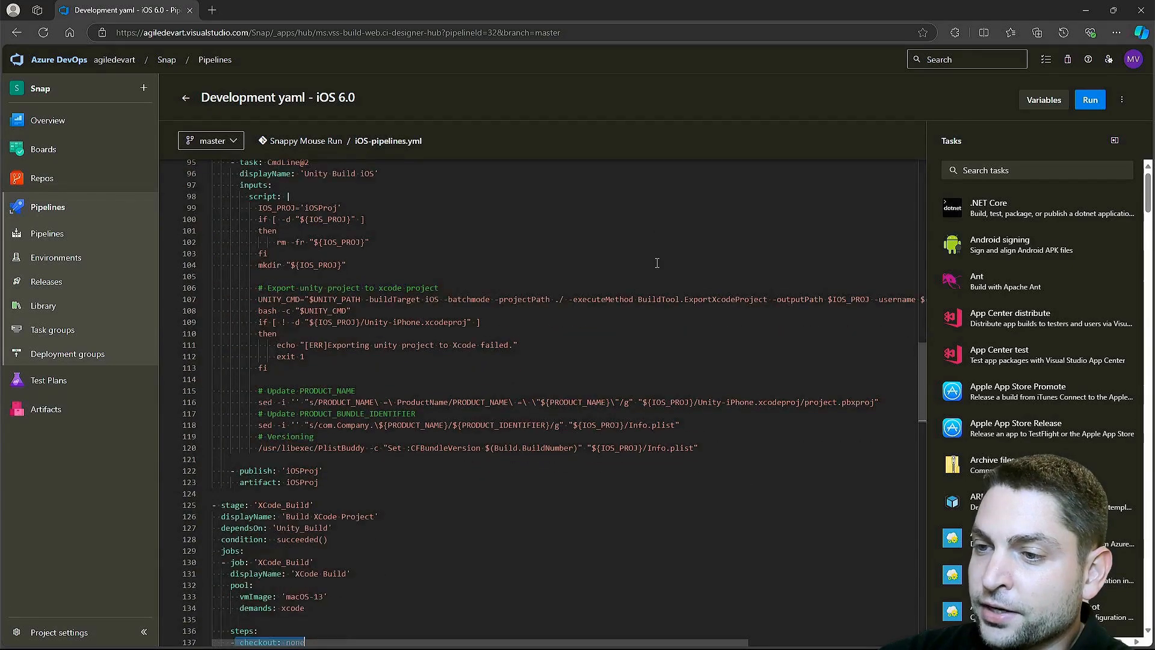
{"action": "left_click_drag", "start_coordinate": [214, 459], "coordinate": [335, 486]}
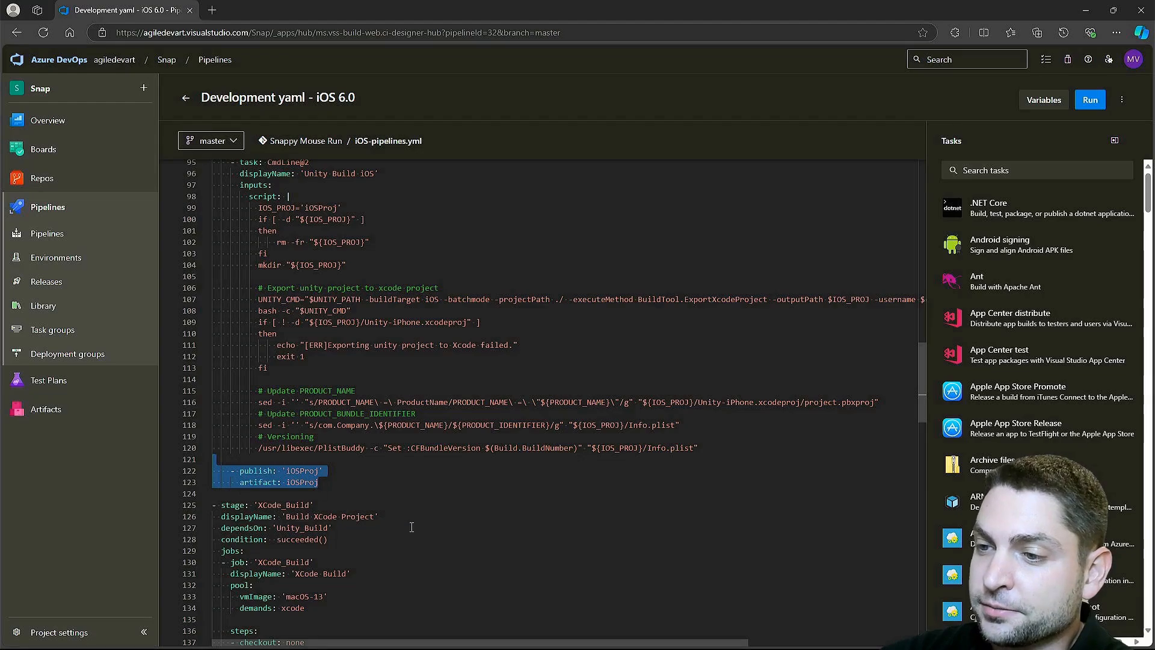
Examine the XCode_Build stage, highlighting its name, the macOS image and the download of the iOSProj artifact below checkout: none
{"action": "scroll", "coordinate": [411, 527], "scroll_direction": "down", "scroll_amount": 6}
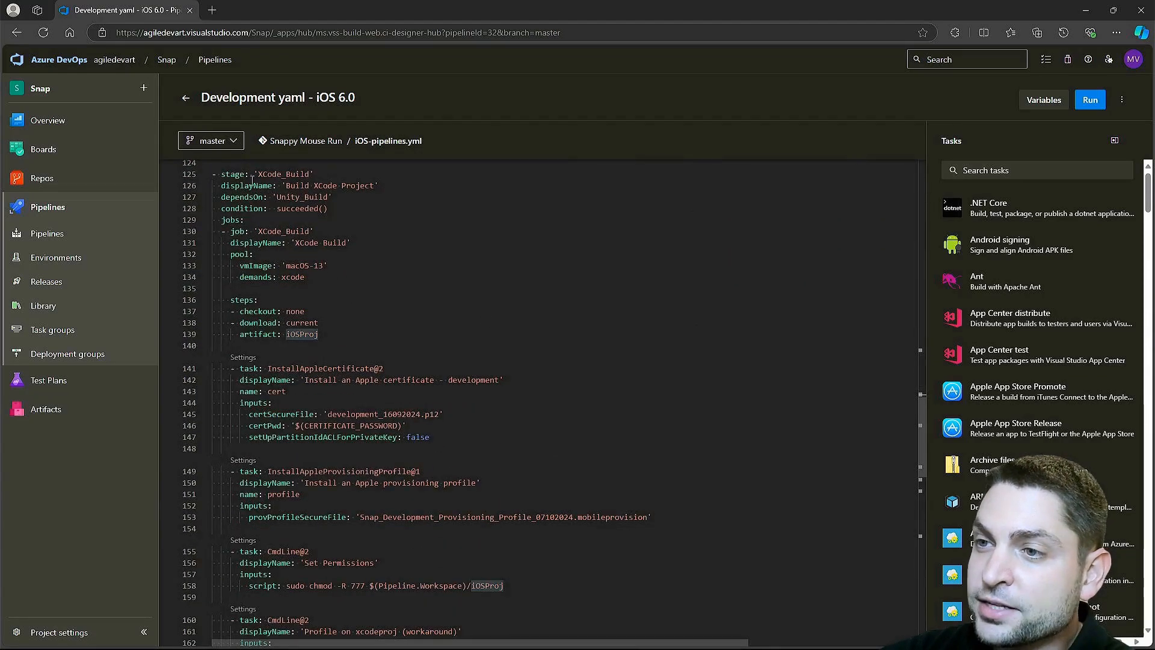
{"action": "left_click_drag", "start_coordinate": [253, 174], "coordinate": [313, 174]}
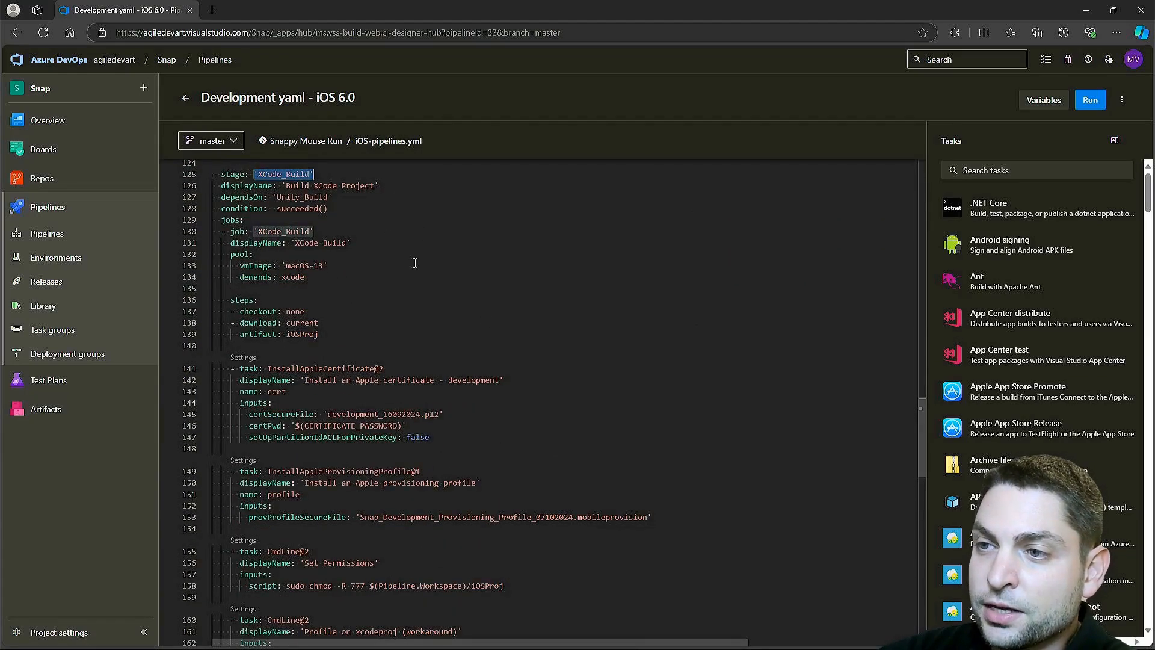
{"action": "left_click_drag", "start_coordinate": [284, 266], "coordinate": [309, 267]}
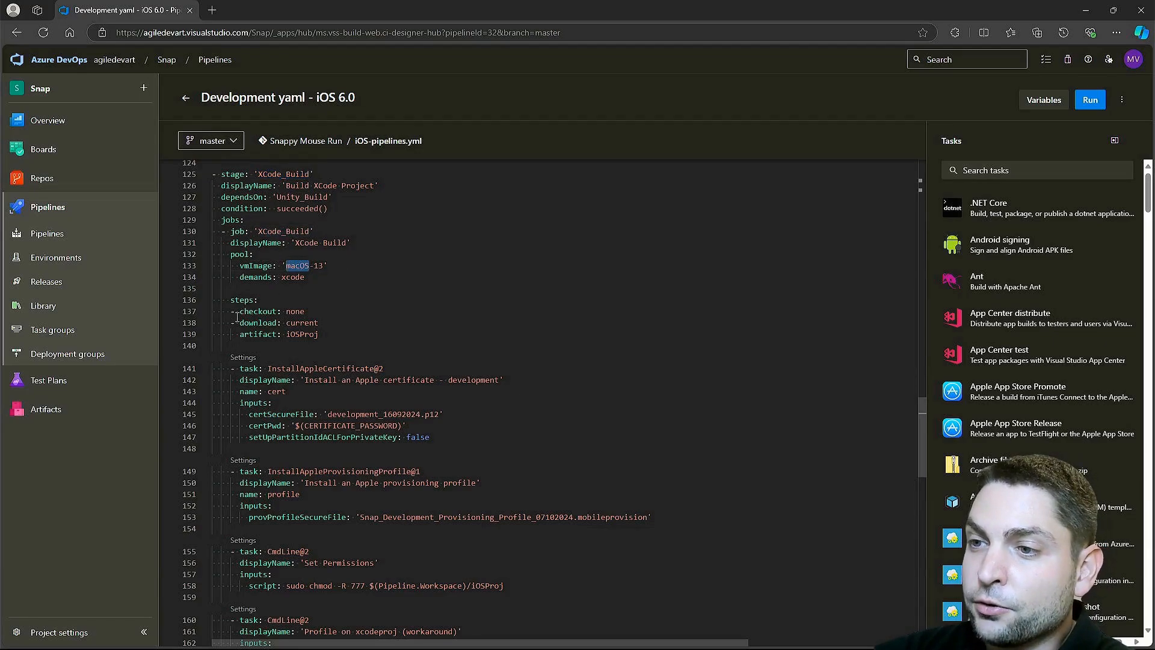
{"action": "left_click", "coordinate": [385, 311]}
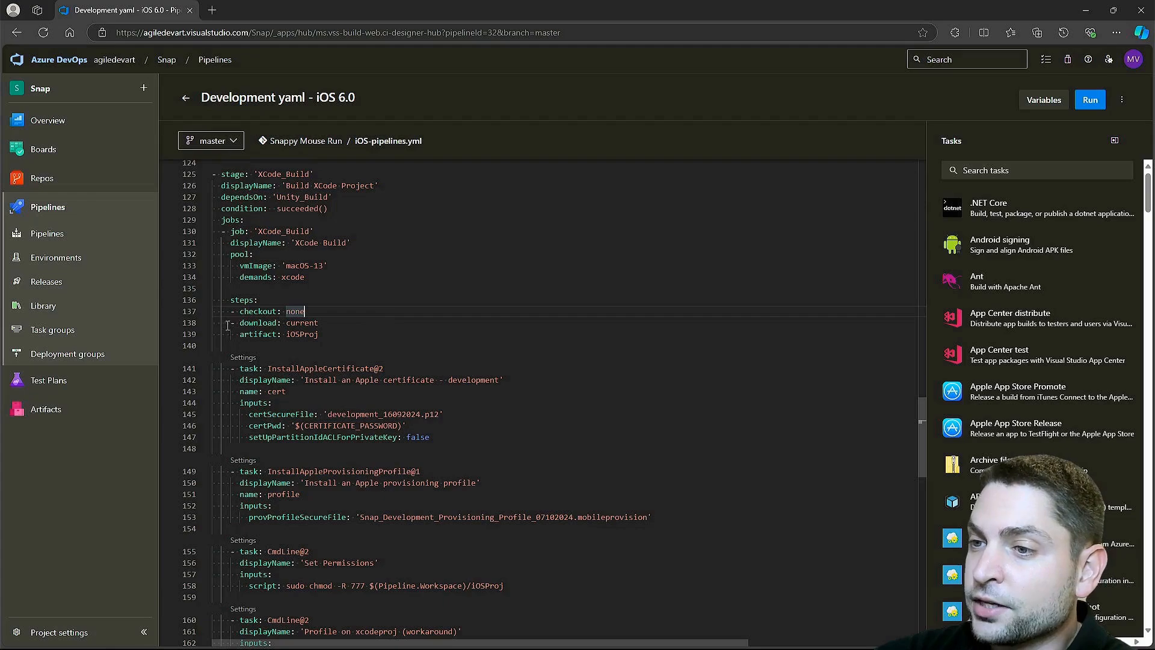
{"action": "left_click_drag", "start_coordinate": [239, 324], "coordinate": [353, 340]}
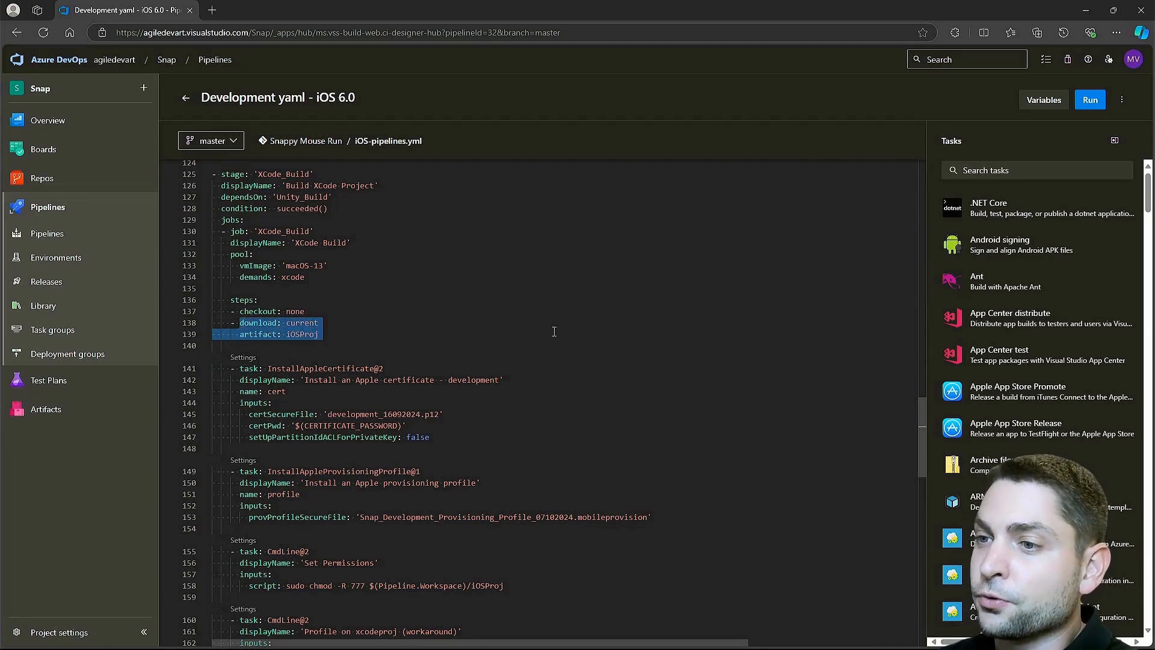
Examine the InstallAppleCertificate, InstallAppleProvisioningProfile and Set Permissions tasks, highlighting each one in the YAML
{"action": "scroll", "coordinate": [554, 332], "scroll_direction": "down", "scroll_amount": 2}
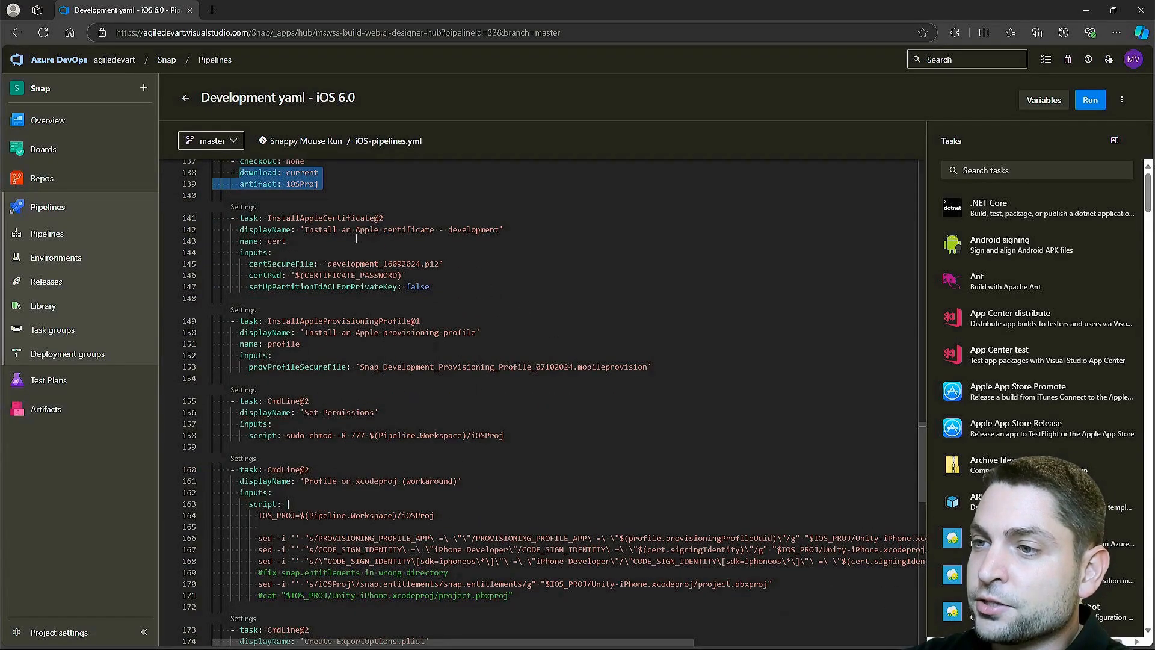
{"action": "double_click", "coordinate": [325, 218]}
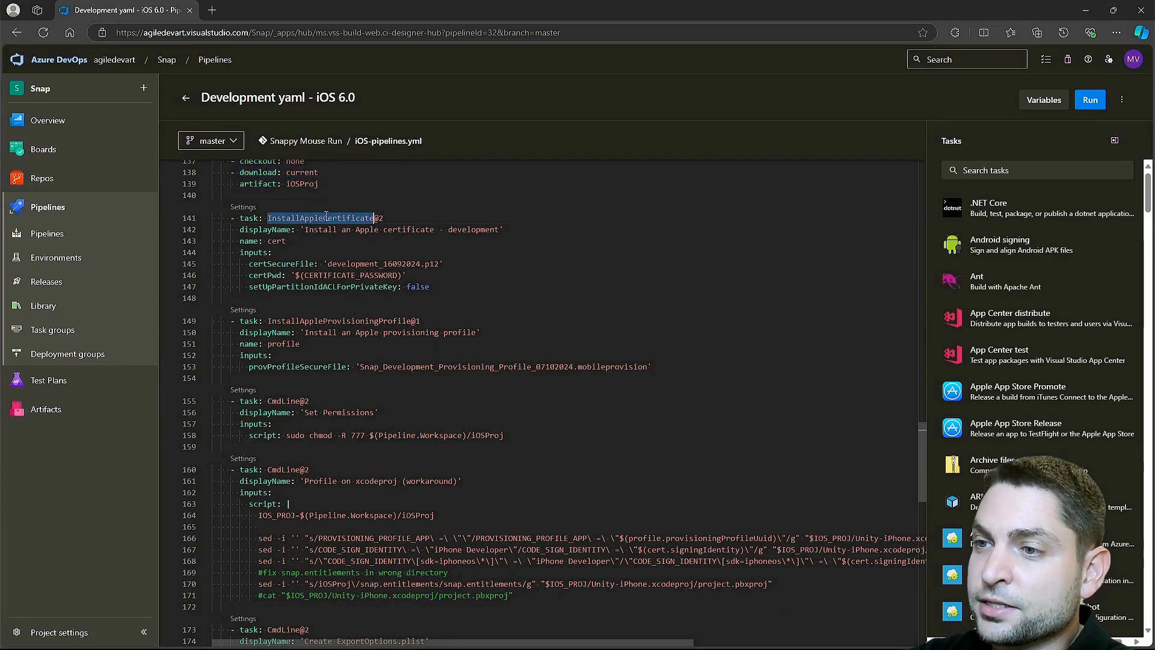
{"action": "double_click", "coordinate": [375, 321]}
{"action": "scroll", "coordinate": [725, 466], "scroll_direction": "down", "scroll_amount": 3}
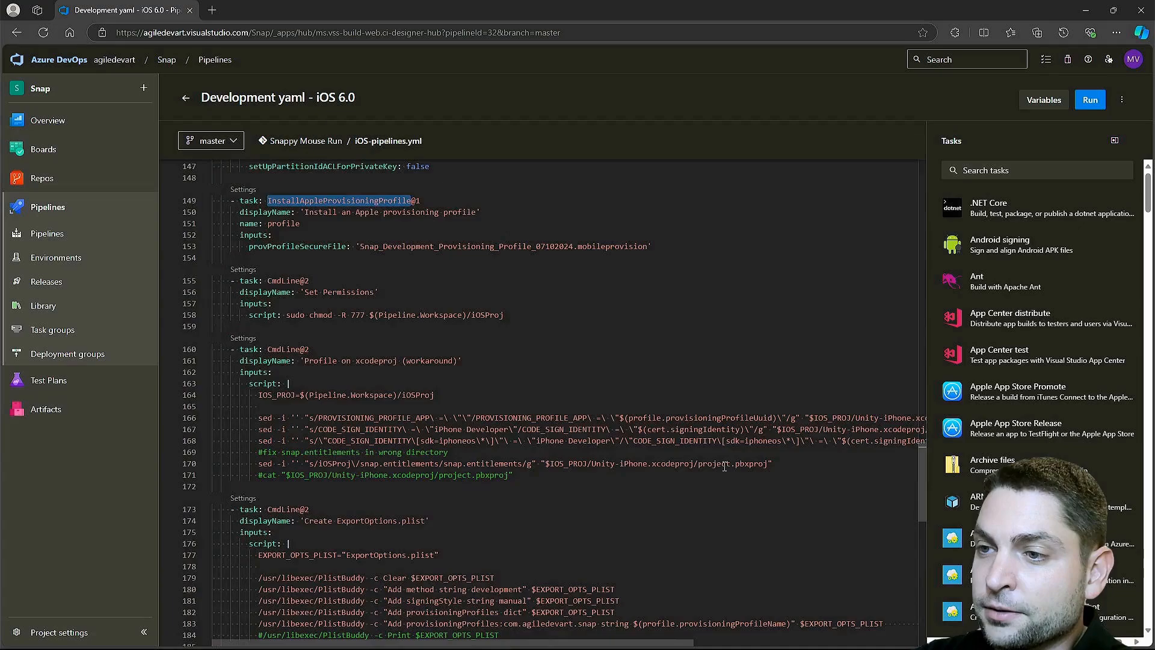
{"action": "left_click_drag", "start_coordinate": [260, 228], "coordinate": [552, 237]}
{"action": "left_click", "coordinate": [505, 264]}
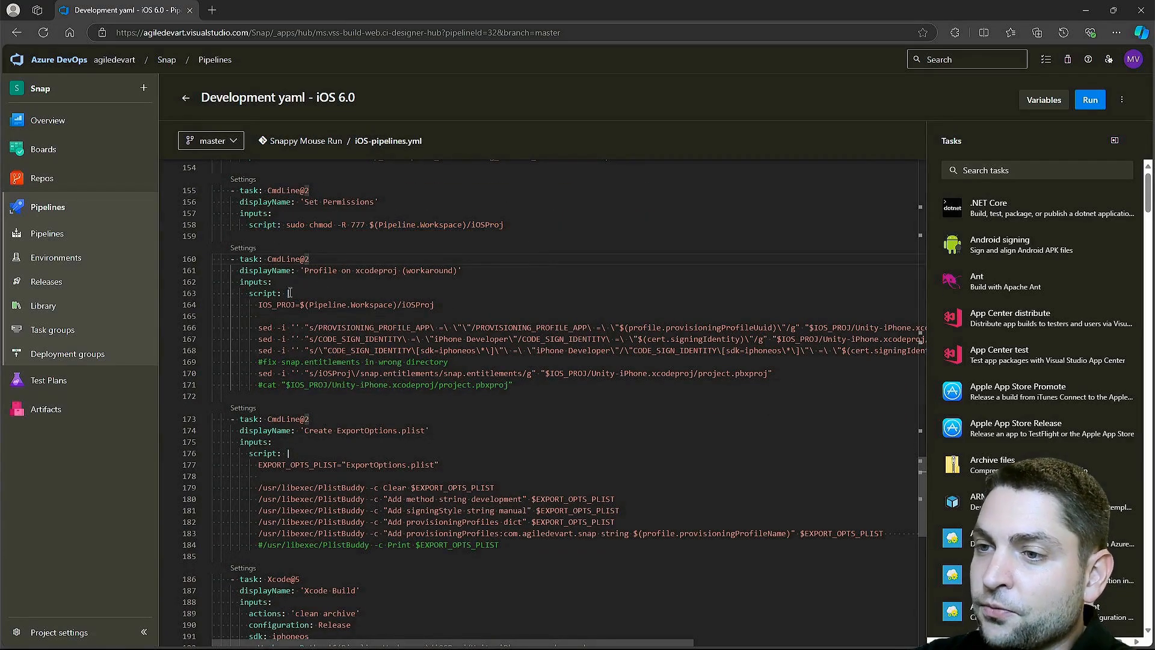
Highlight the scripts of the Profile on xcodeproj (workaround) and Create ExportOptions.plist tasks
{"action": "left_click_drag", "start_coordinate": [218, 305], "coordinate": [603, 410]}
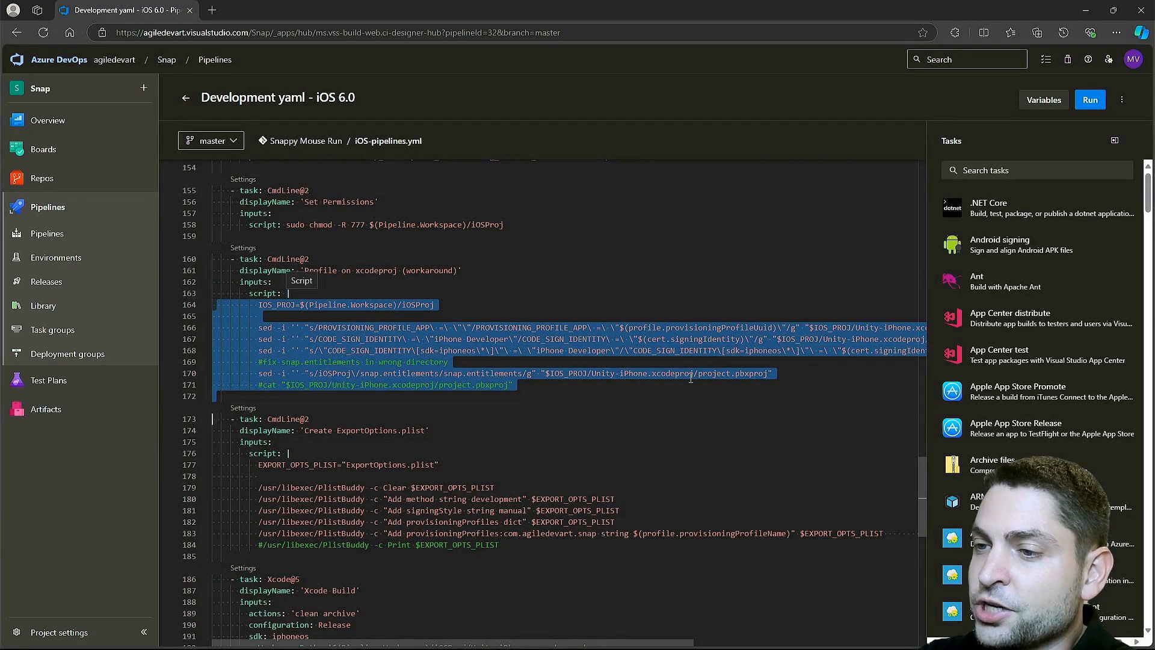
{"action": "scroll", "coordinate": [905, 379], "scroll_direction": "down", "scroll_amount": 5}
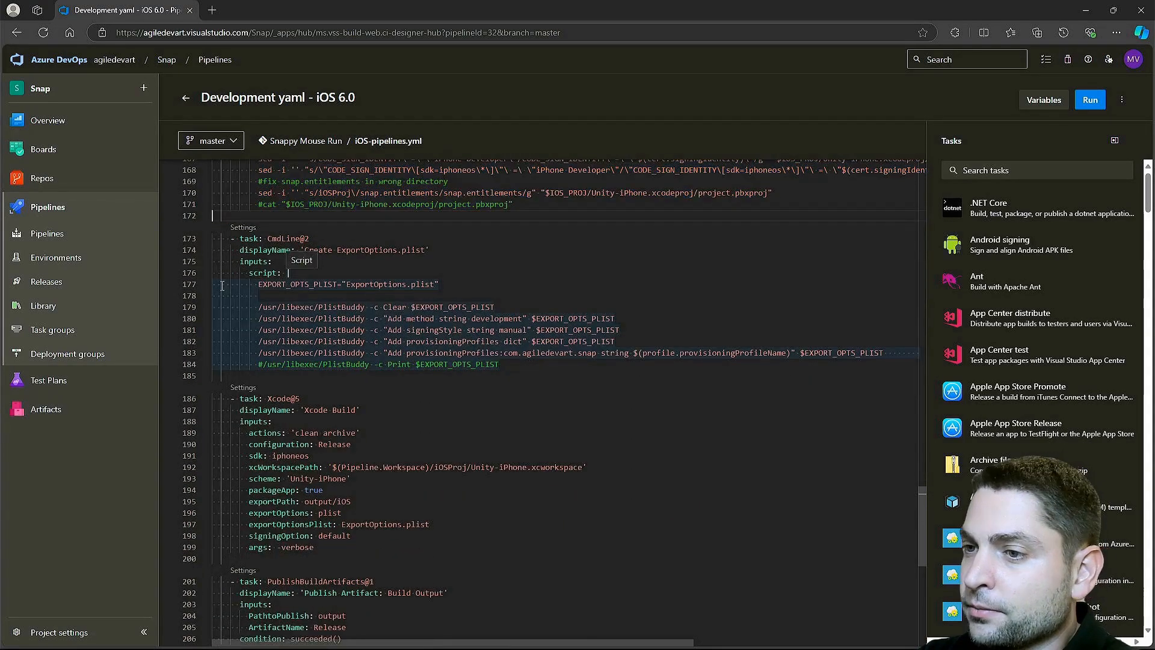
{"action": "left_click_drag", "start_coordinate": [222, 285], "coordinate": [578, 359]}
{"action": "scroll", "coordinate": [675, 423], "scroll_direction": "down", "scroll_amount": 2}
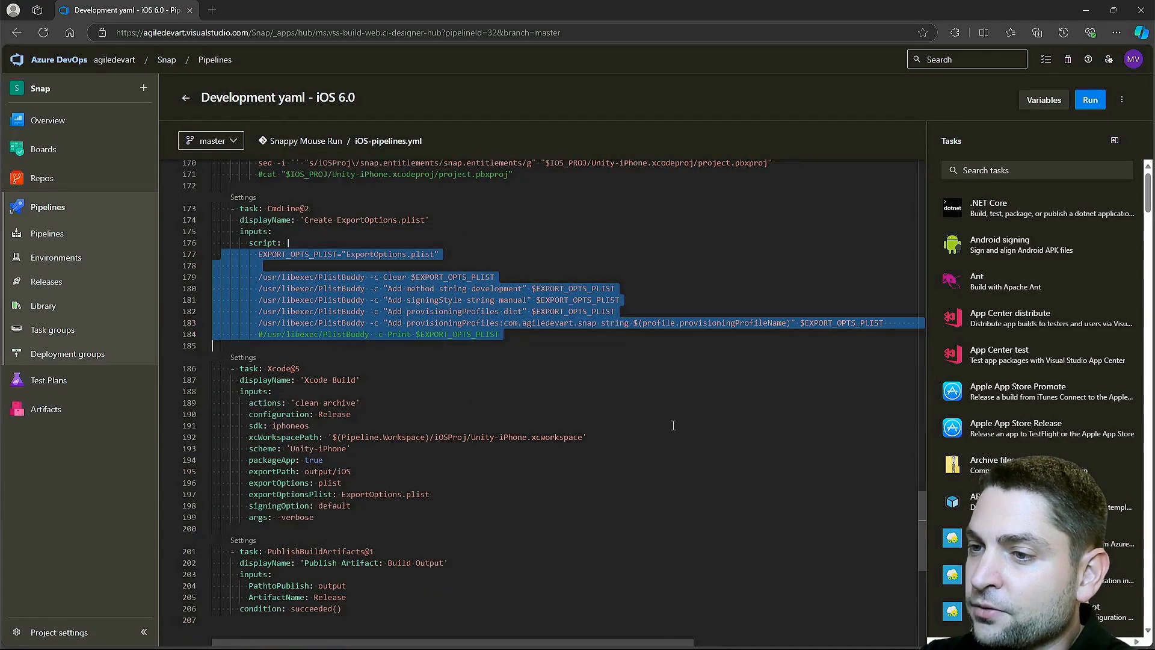
Examine the Xcode Build task and the Publish Artifact: Build Output task, highlighting the output path and the Release artifact name
{"action": "left_click_drag", "start_coordinate": [214, 279], "coordinate": [429, 428]}
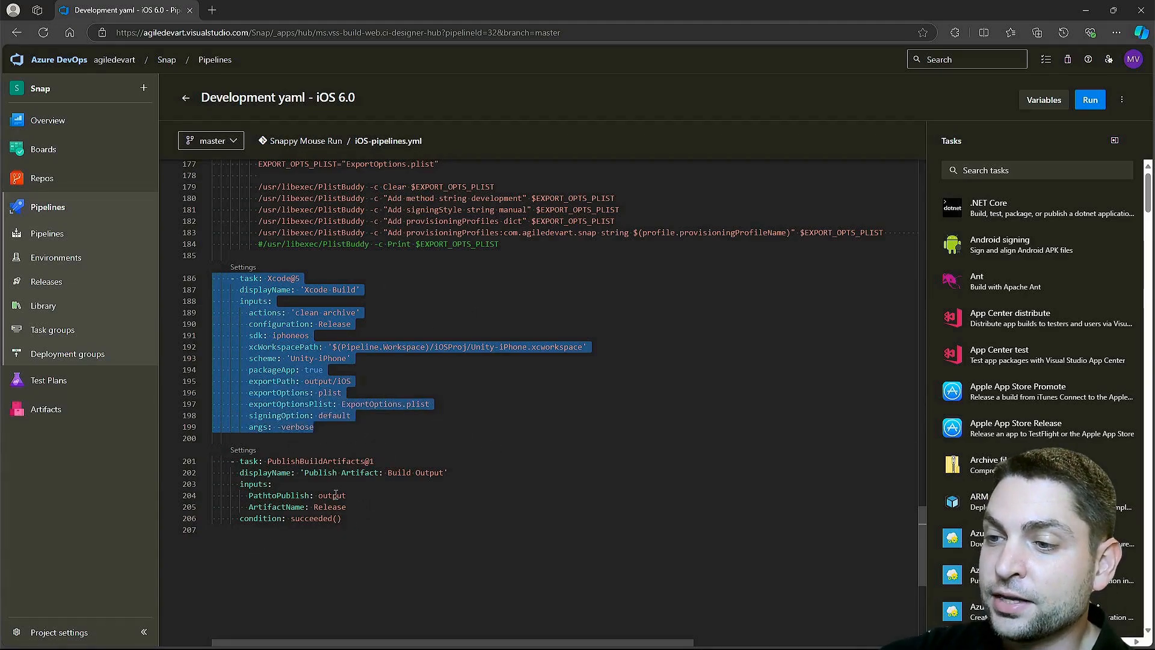
{"action": "double_click", "coordinate": [334, 497]}
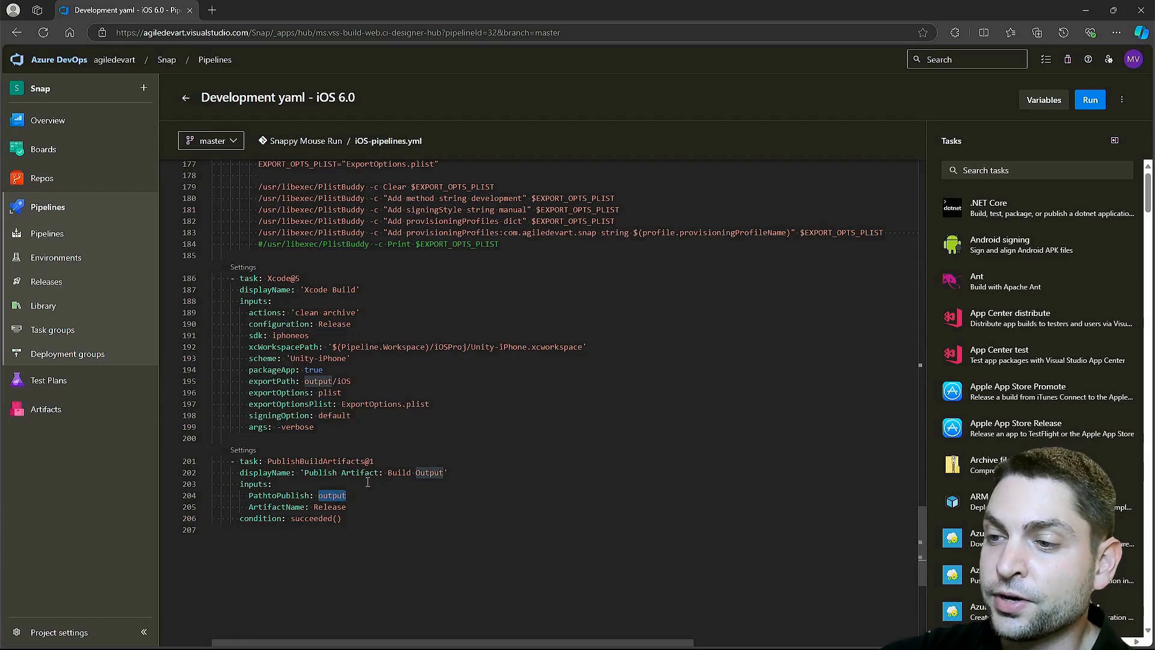
{"action": "double_click", "coordinate": [328, 507]}
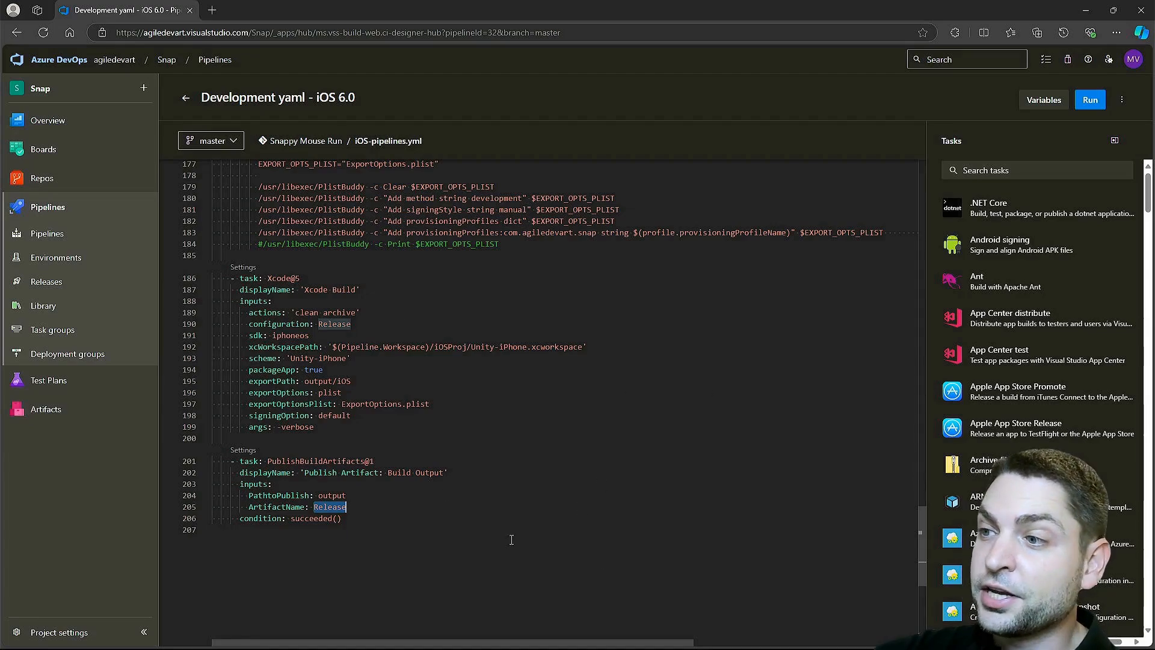
Return to the pipelines list and open the Development yaml - Android 6.0 pipeline for editing
{"action": "scroll", "coordinate": [687, 542], "scroll_direction": "up", "scroll_amount": 20}
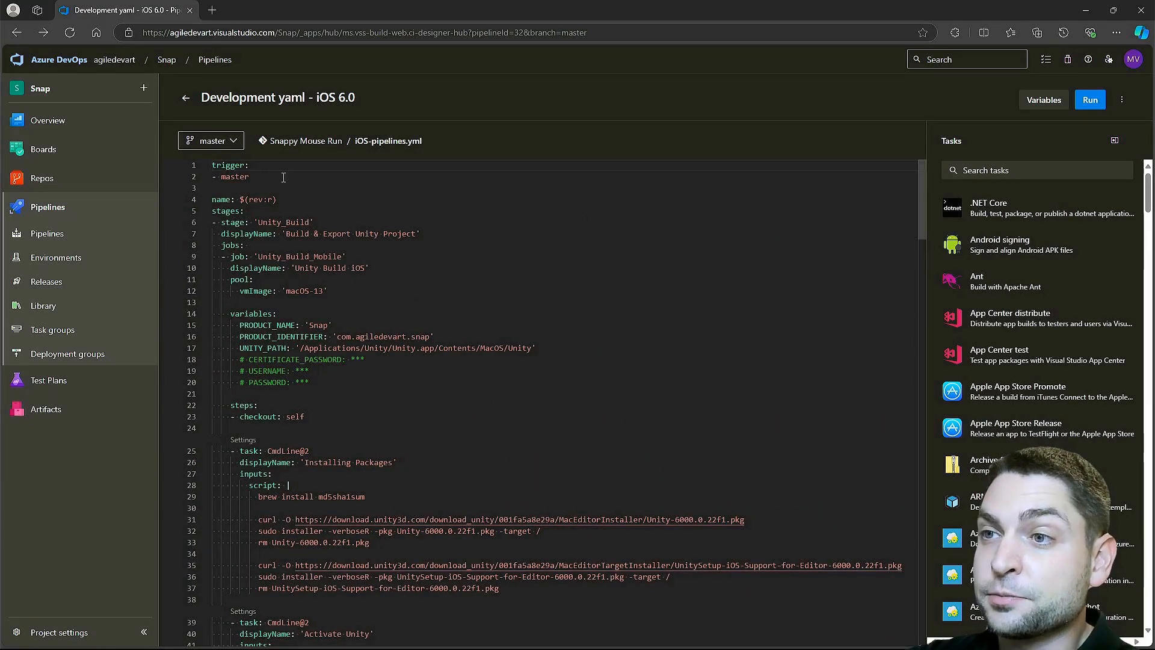
{"action": "left_click", "coordinate": [215, 60]}
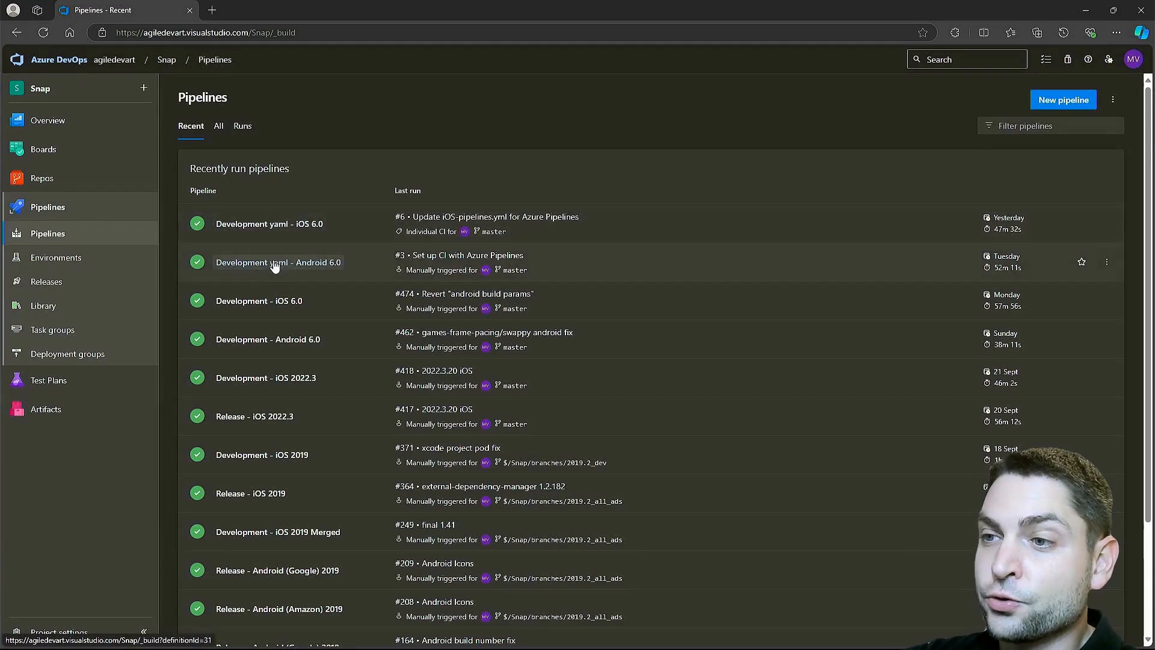
{"action": "left_click", "coordinate": [256, 261]}
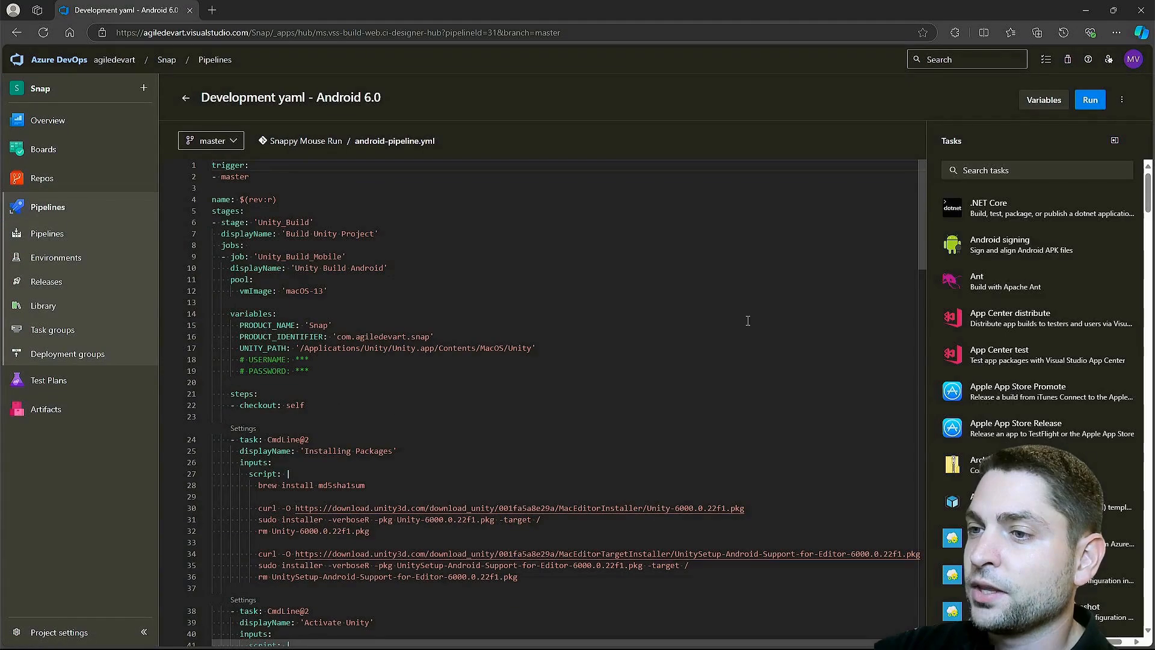
Examine the start of android-pipeline.yml, highlighting the Unity_Build stage, the vmImage line and the variables block
{"action": "left_click_drag", "start_coordinate": [222, 223], "coordinate": [349, 225]}
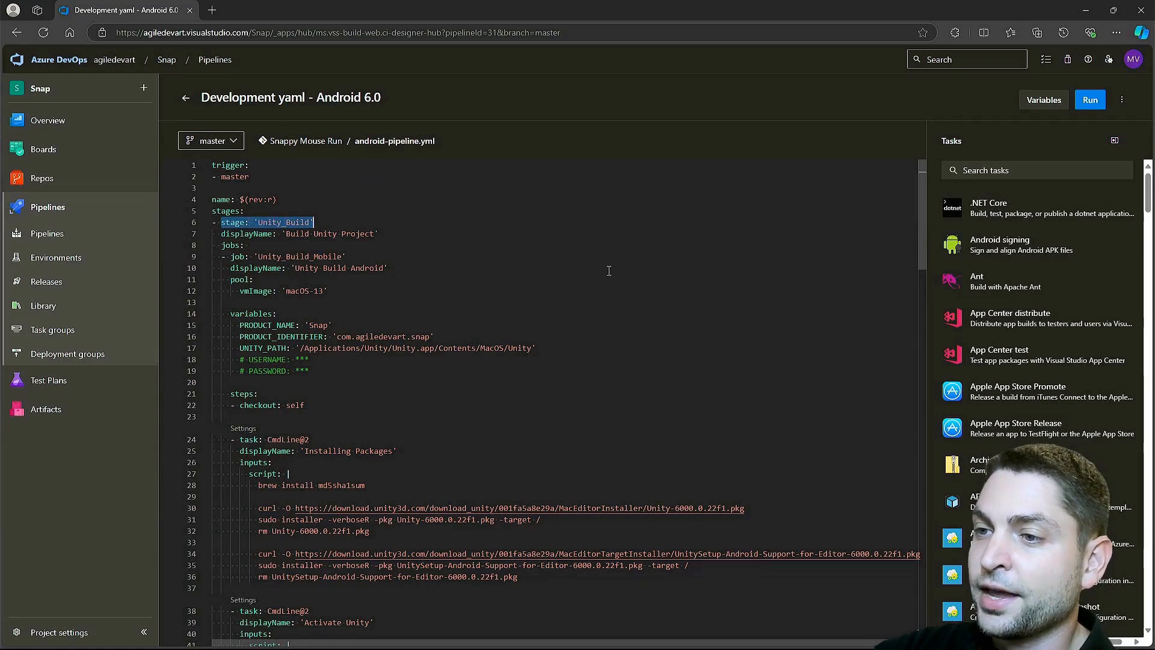
{"action": "left_click", "coordinate": [339, 292]}
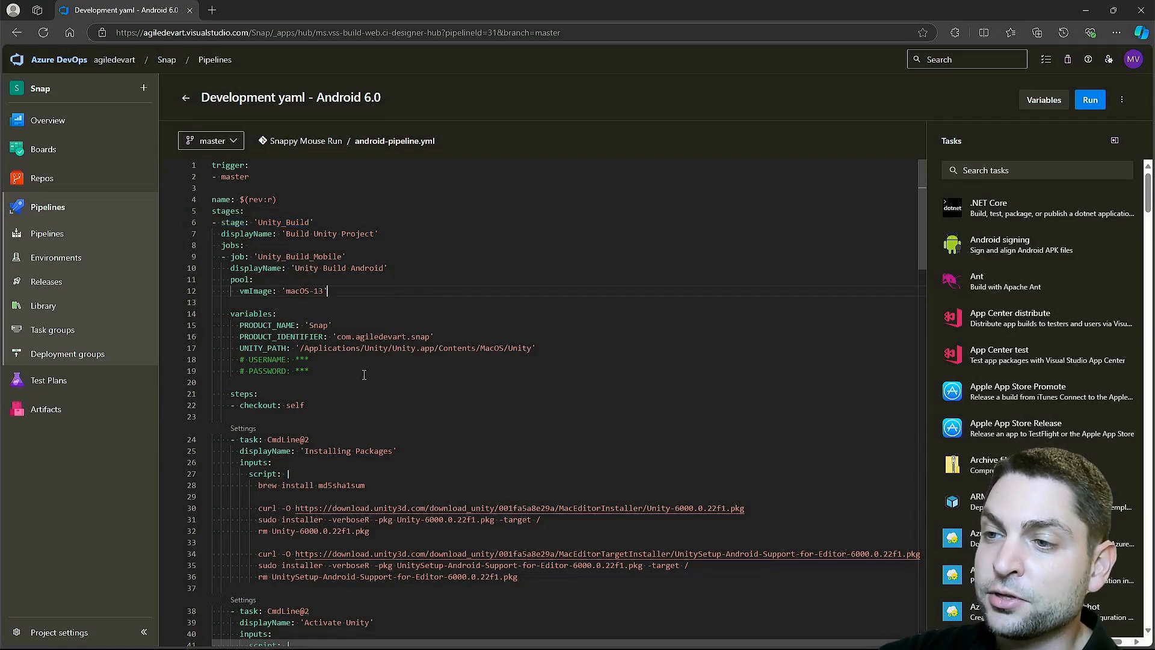
{"action": "left_click_drag", "start_coordinate": [364, 374], "coordinate": [239, 327]}
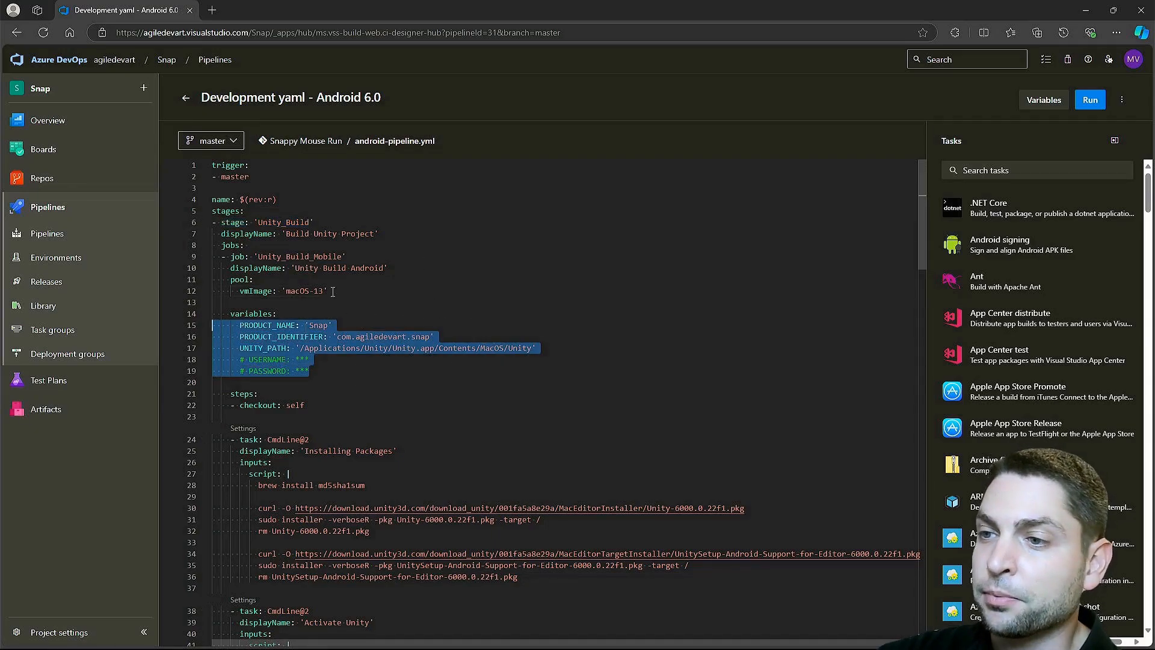
{"action": "left_click", "coordinate": [281, 371]}
Examine the Android YAML steps section, highlighting checkout: self and the whole Installing Packages task
{"action": "double_click", "coordinate": [237, 393]}
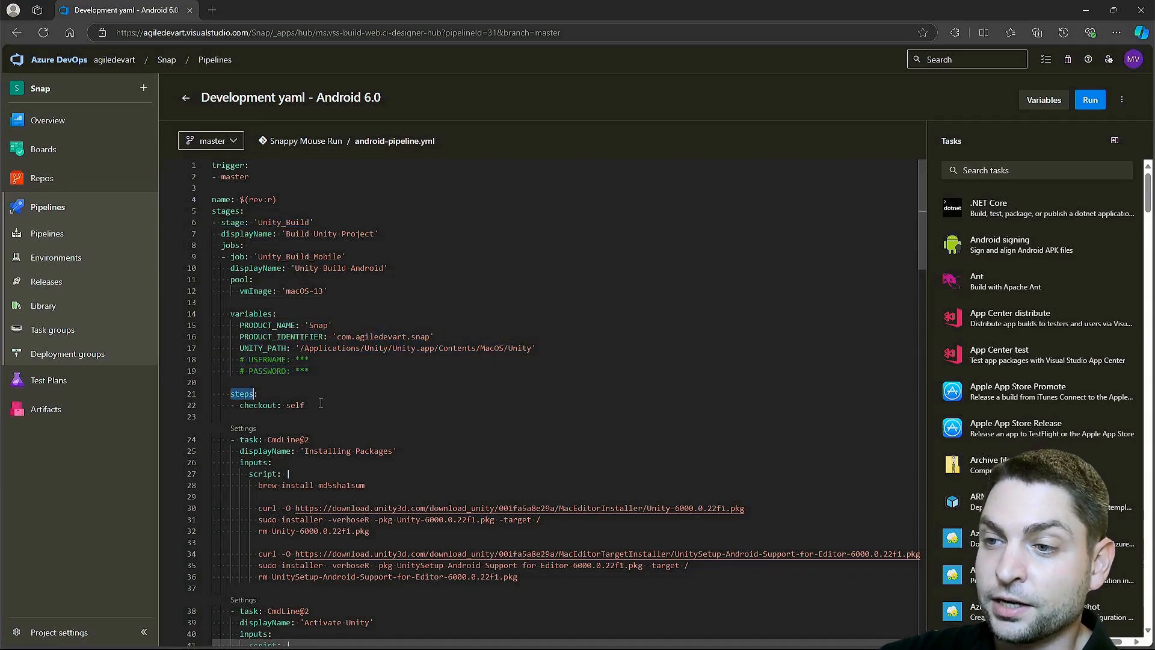
{"action": "left_click_drag", "start_coordinate": [228, 407], "coordinate": [305, 406]}
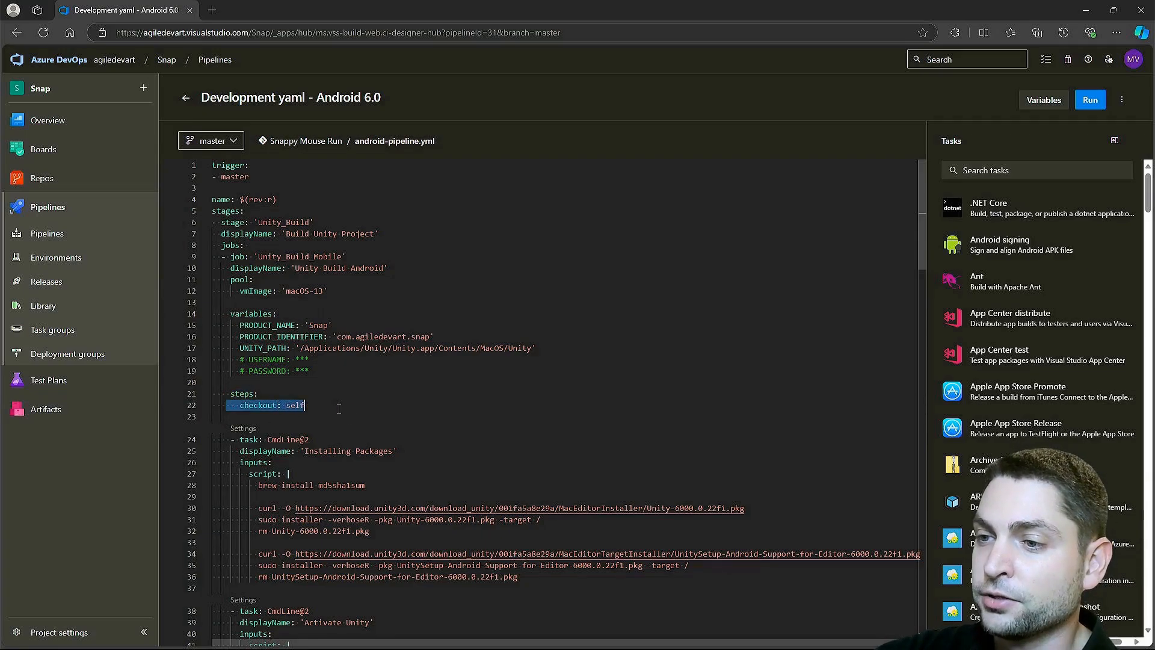
{"action": "scroll", "coordinate": [354, 409], "scroll_direction": "down", "scroll_amount": 4}
{"action": "key", "text": "shift+Down"}
{"action": "key", "text": "shift+Down"}
{"action": "key", "text": "shift+Down"}
{"action": "key", "text": "shift+Down"}
{"action": "key", "text": "shift+Down"}
{"action": "key", "text": "shift+Down"}
{"action": "key", "text": "shift+Down"}
{"action": "key", "text": "shift+Down"}
{"action": "key", "text": "shift+Down"}
{"action": "key", "text": "shift+Down"}
{"action": "key", "text": "shift+Down"}
{"action": "key", "text": "shift+Down"}
{"action": "key", "text": "shift+Down"}
{"action": "key", "text": "shift+Down"}
{"action": "key", "text": "shift+Down"}
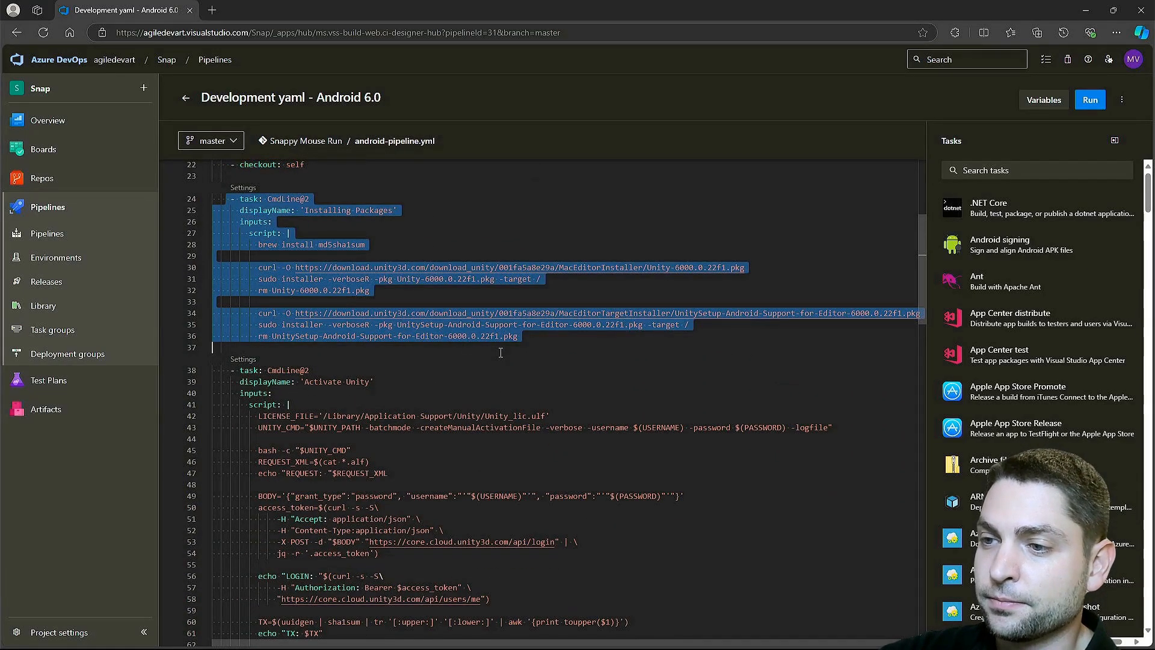
Review the Activate Unity task in android-pipeline.yml, highlighting its script through to the license file check
{"action": "scroll", "coordinate": [226, 217], "scroll_direction": "down", "scroll_amount": 3}
{"action": "left_click_drag", "start_coordinate": [227, 231], "coordinate": [592, 618]}
{"action": "scroll", "coordinate": [629, 596], "scroll_direction": "down", "scroll_amount": 5}
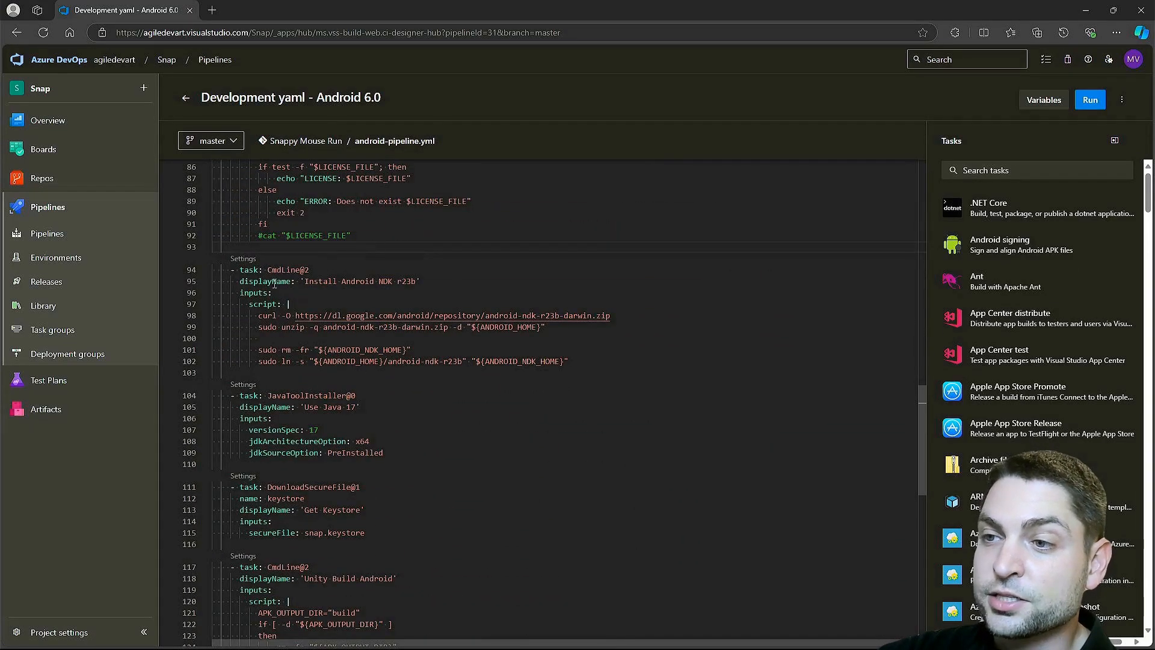
Examine the Install Android NDK r23b, Use Java 17 and Get Keystore tasks, highlighting each one in the YAML
{"action": "left_click_drag", "start_coordinate": [231, 281], "coordinate": [272, 293]}
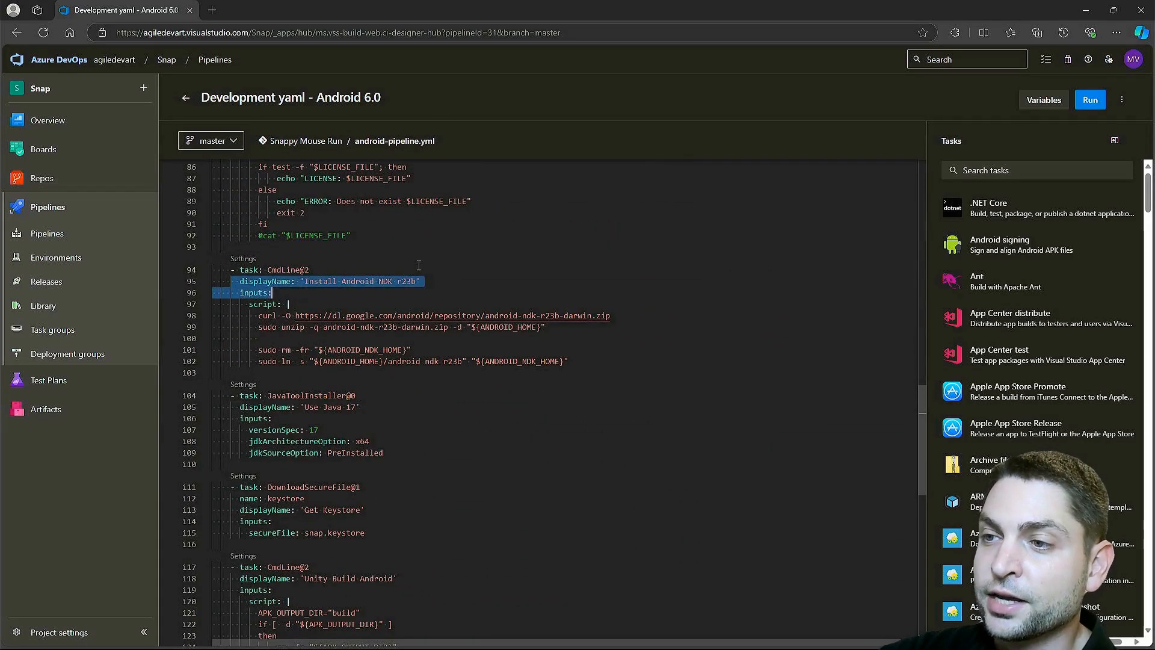
{"action": "scroll", "coordinate": [445, 278], "scroll_direction": "down", "scroll_amount": 5}
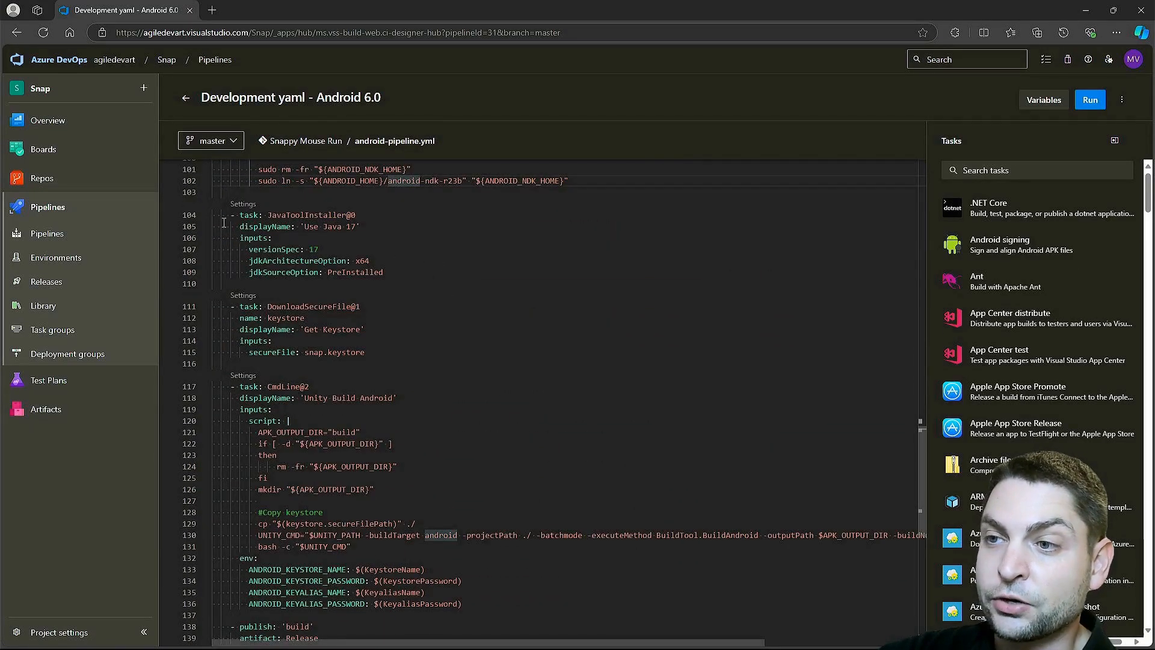
{"action": "left_click_drag", "start_coordinate": [231, 226], "coordinate": [272, 238]}
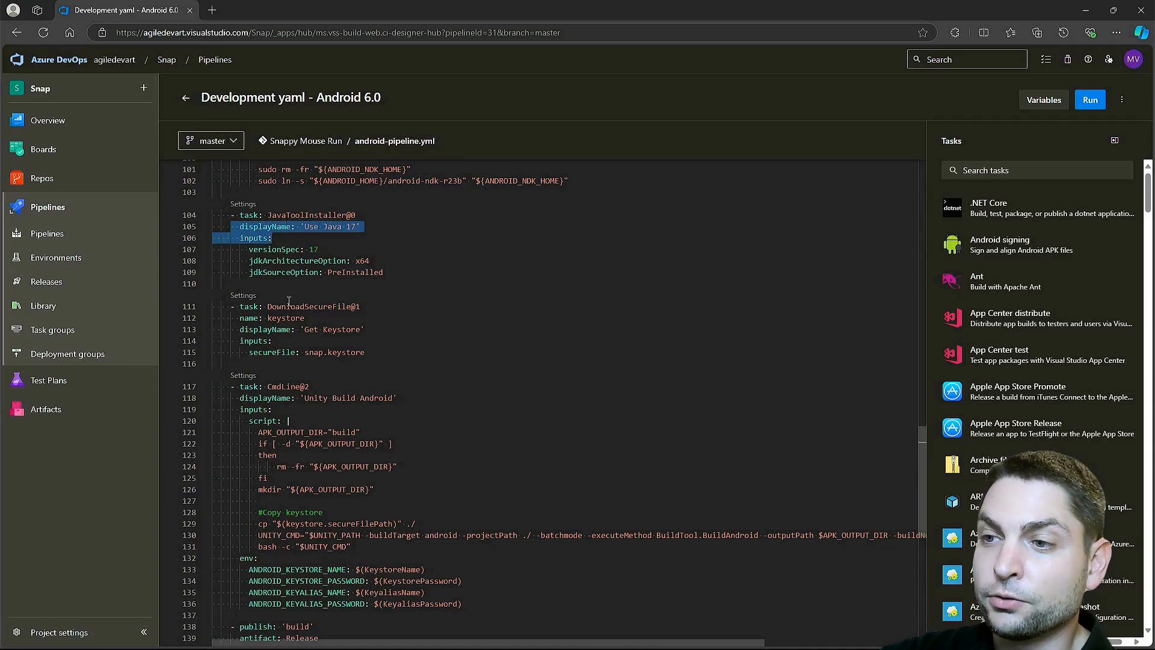
{"action": "left_click_drag", "start_coordinate": [216, 301], "coordinate": [468, 366]}
{"action": "scroll", "coordinate": [507, 374], "scroll_direction": "down", "scroll_amount": 5}
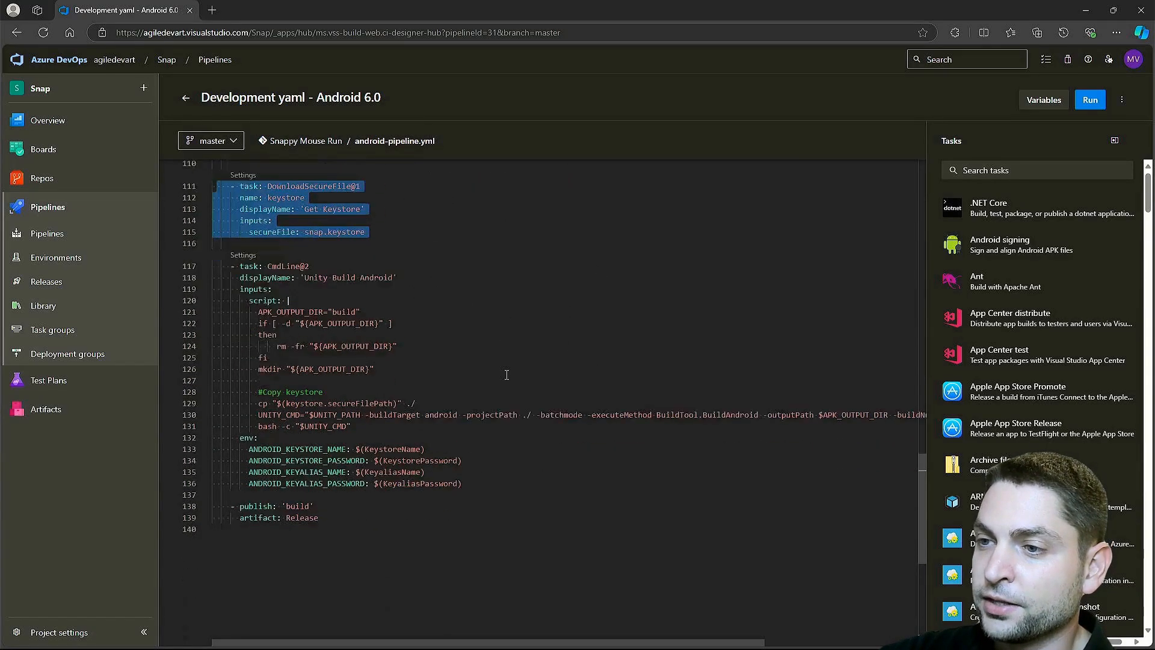
Examine the Unity Build Android task and the closing publish step of the Android YAML, highlighting each block
{"action": "left_click", "coordinate": [220, 206]}
{"action": "left_click_drag", "start_coordinate": [221, 206], "coordinate": [547, 450]}
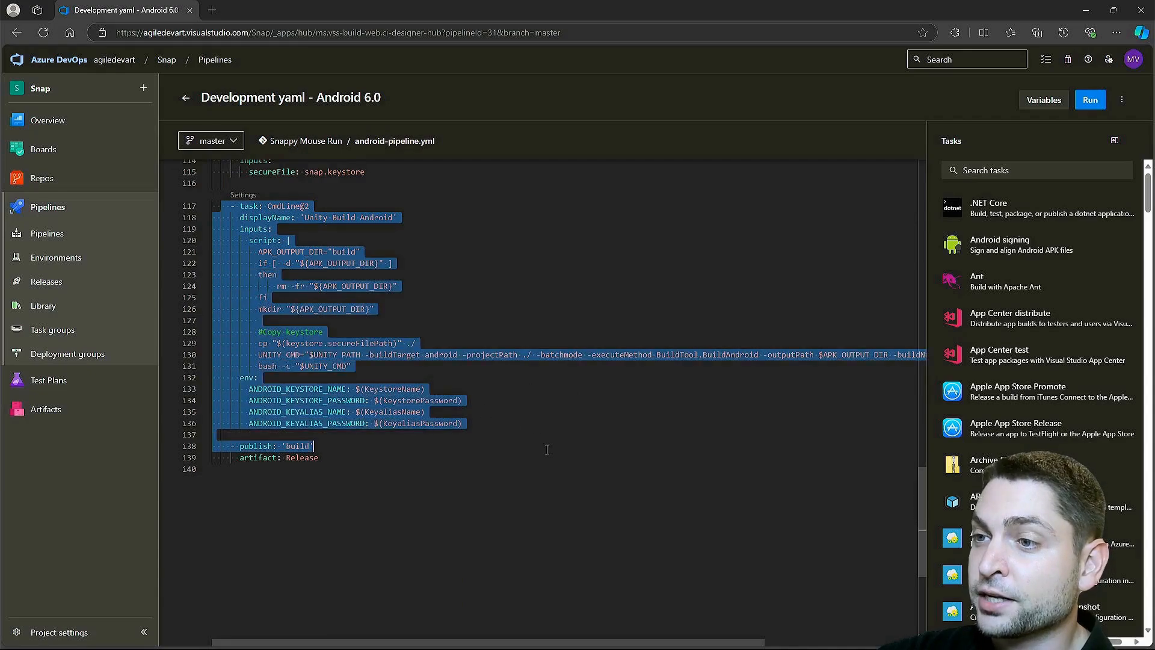
{"action": "left_click", "coordinate": [448, 216]}
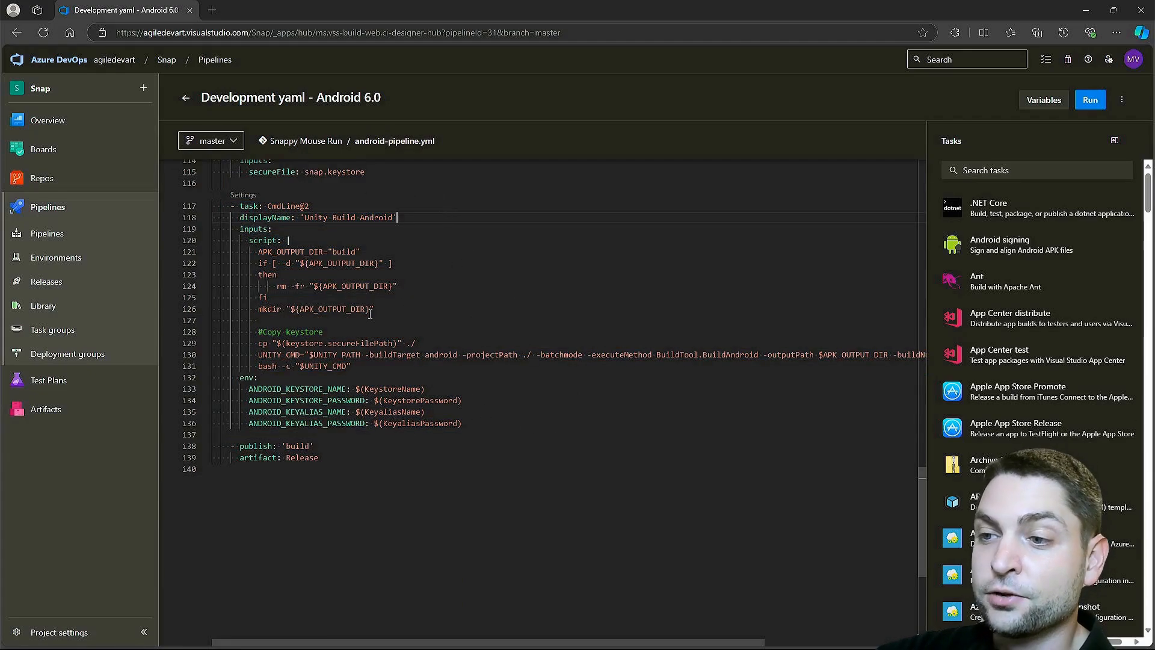
{"action": "left_click_drag", "start_coordinate": [386, 460], "coordinate": [215, 434]}
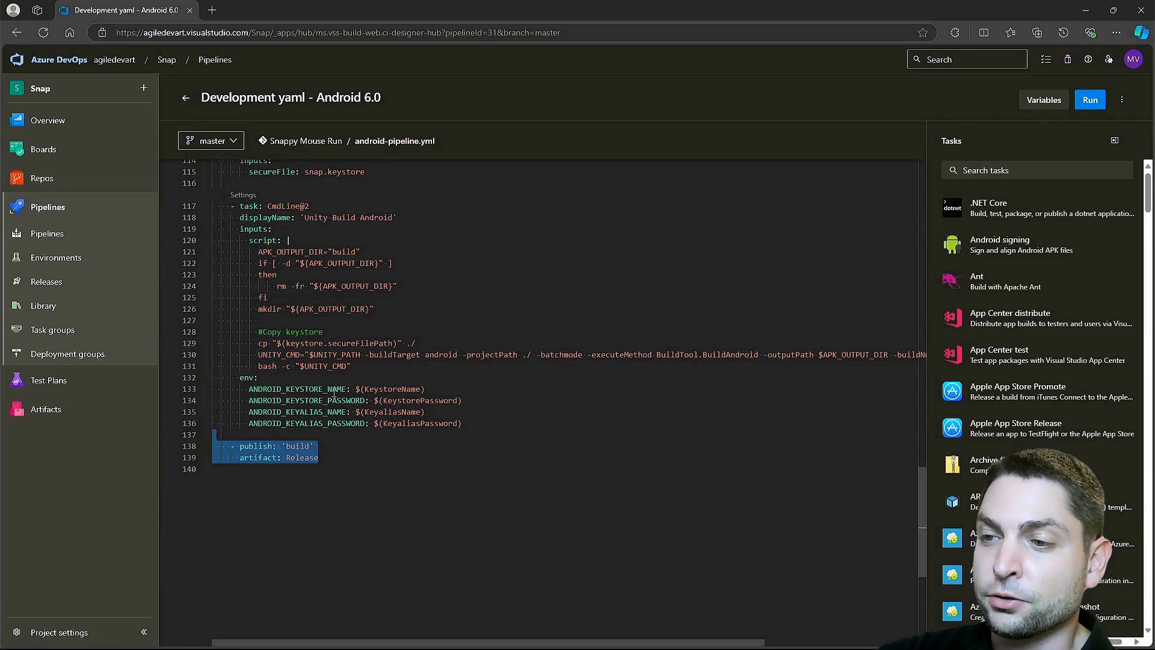
{"action": "left_click", "coordinate": [378, 524]}
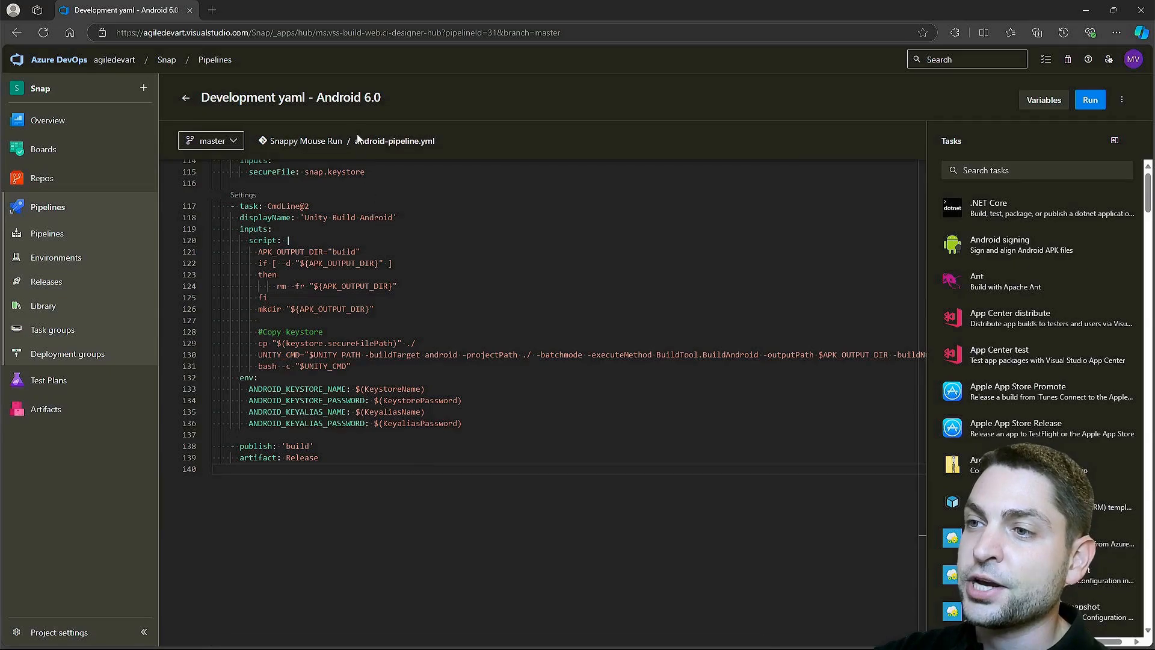
Highlight the android-pipeline.yml file name and the trigger on master at the start of the YAML
{"action": "left_click_drag", "start_coordinate": [357, 143], "coordinate": [460, 145]}
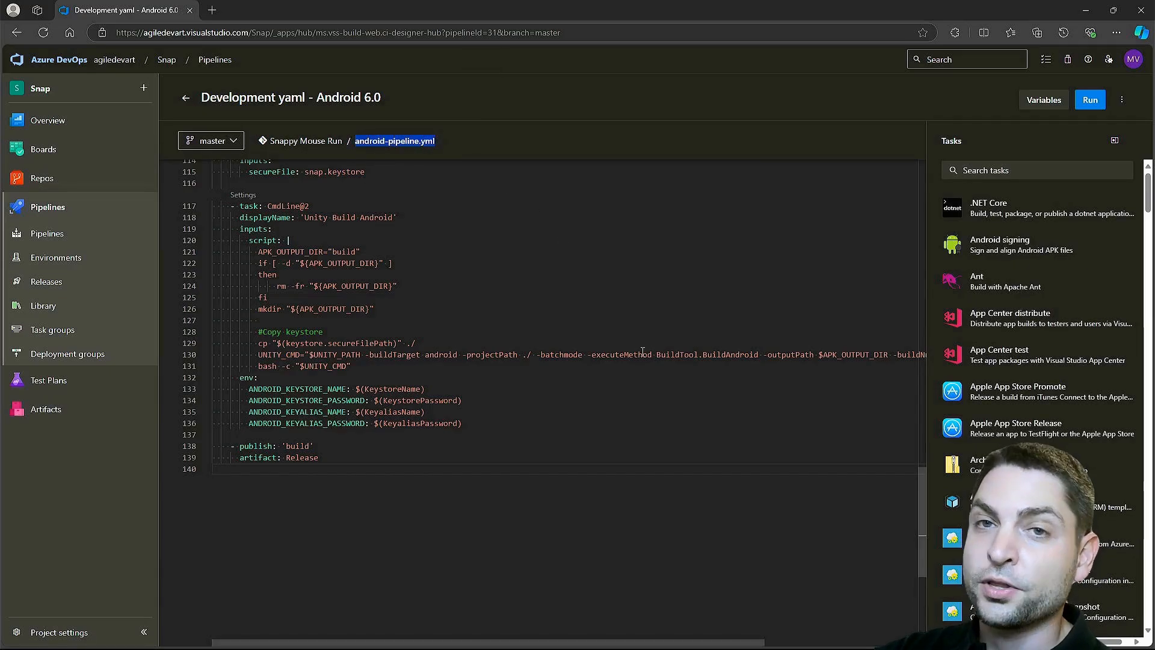
{"action": "scroll", "coordinate": [644, 359], "scroll_direction": "up", "scroll_amount": 20}
{"action": "left_click", "coordinate": [421, 212]}
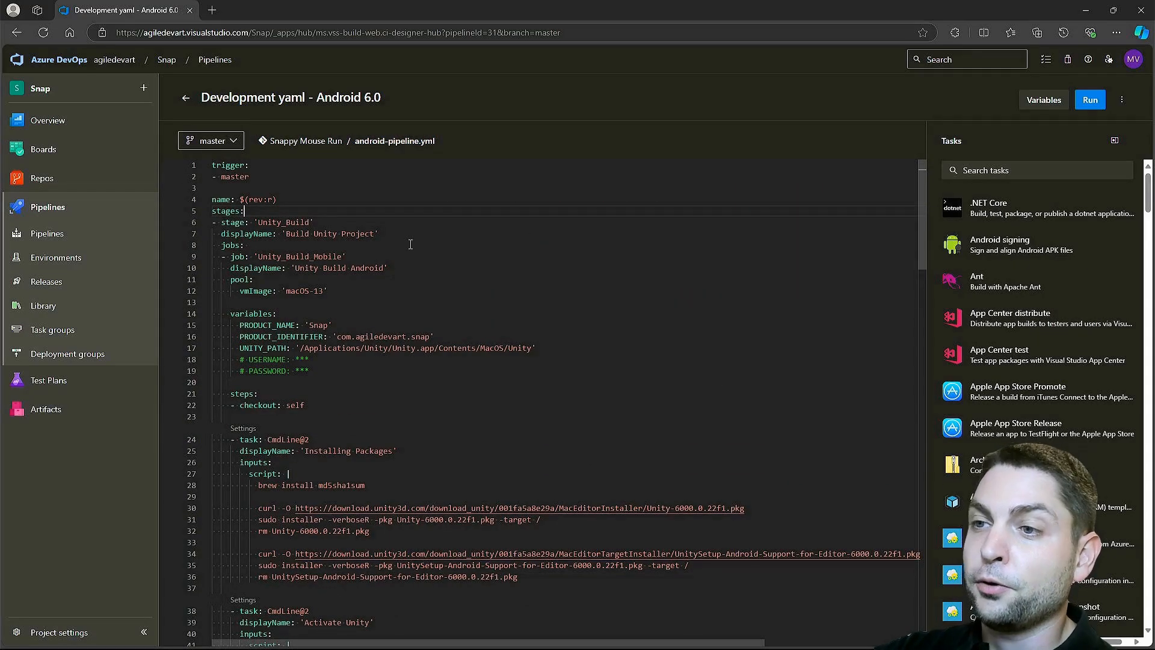
{"action": "left_click", "coordinate": [324, 187]}
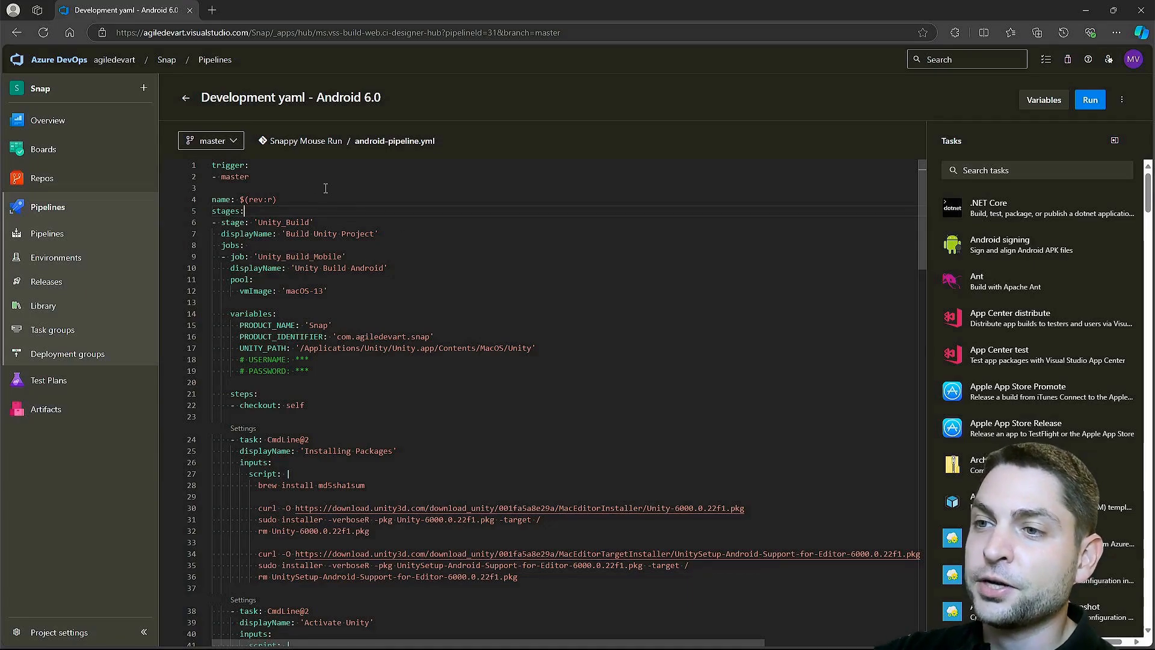
{"action": "left_click_drag", "start_coordinate": [321, 187], "coordinate": [203, 168]}
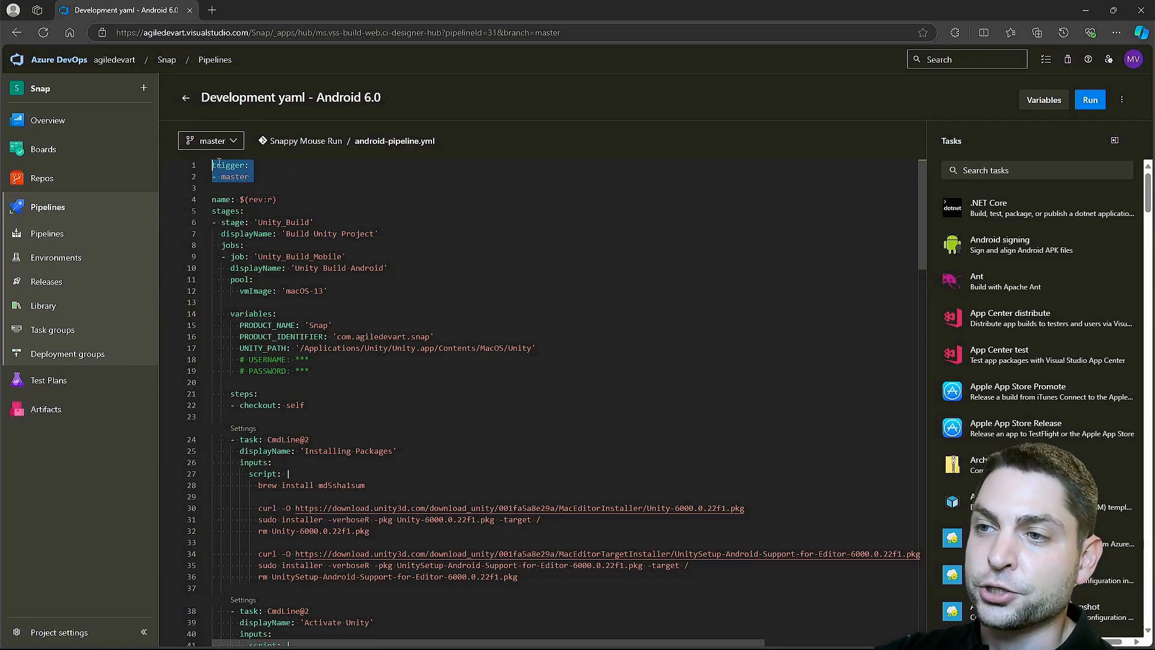
Return to the pipelines list and run Development yaml - iOS 6.0 manually on the master branch
{"action": "left_click", "coordinate": [206, 65]}
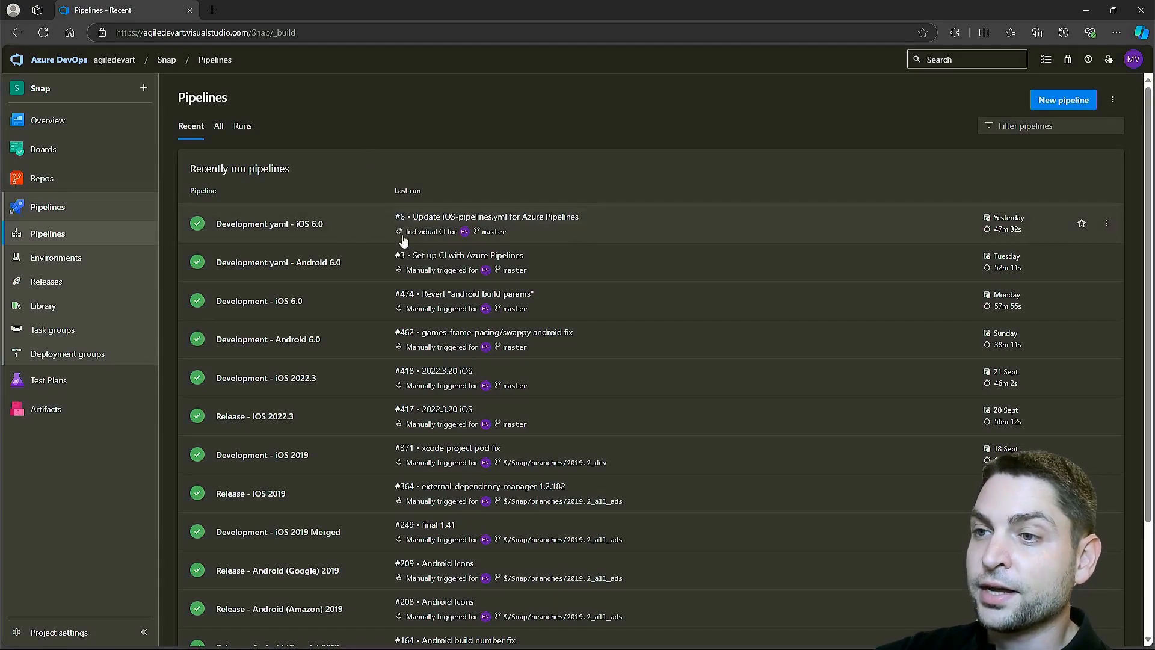
{"action": "left_click", "coordinate": [1106, 224]}
{"action": "left_click", "coordinate": [1016, 272]}
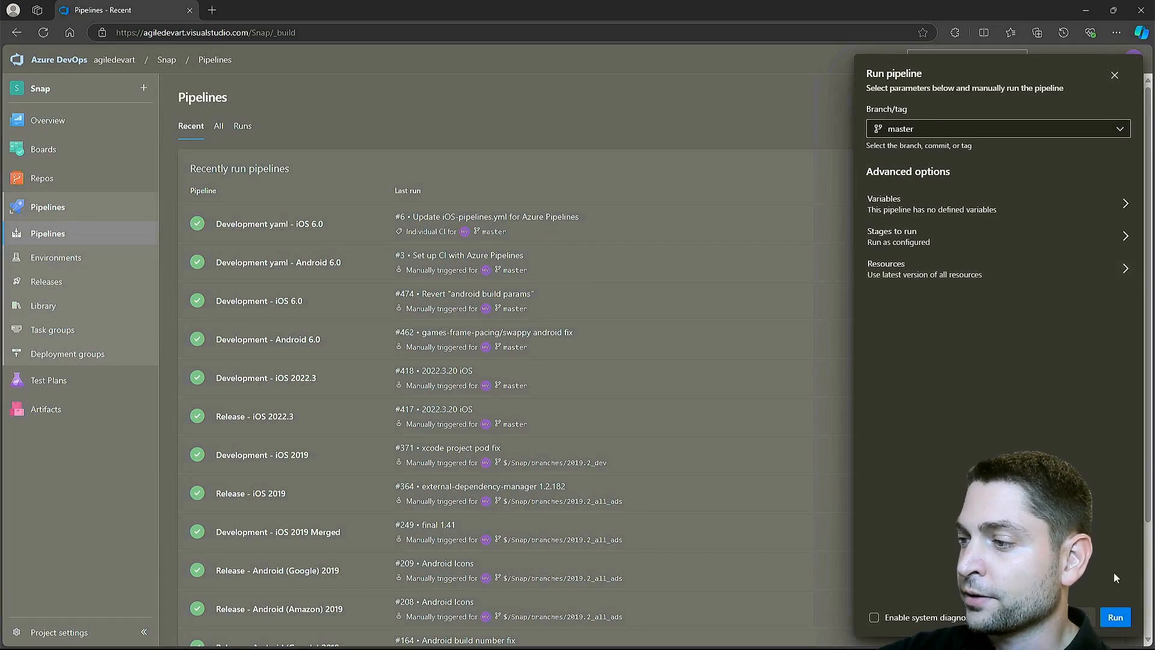
{"action": "left_click", "coordinate": [1119, 617]}
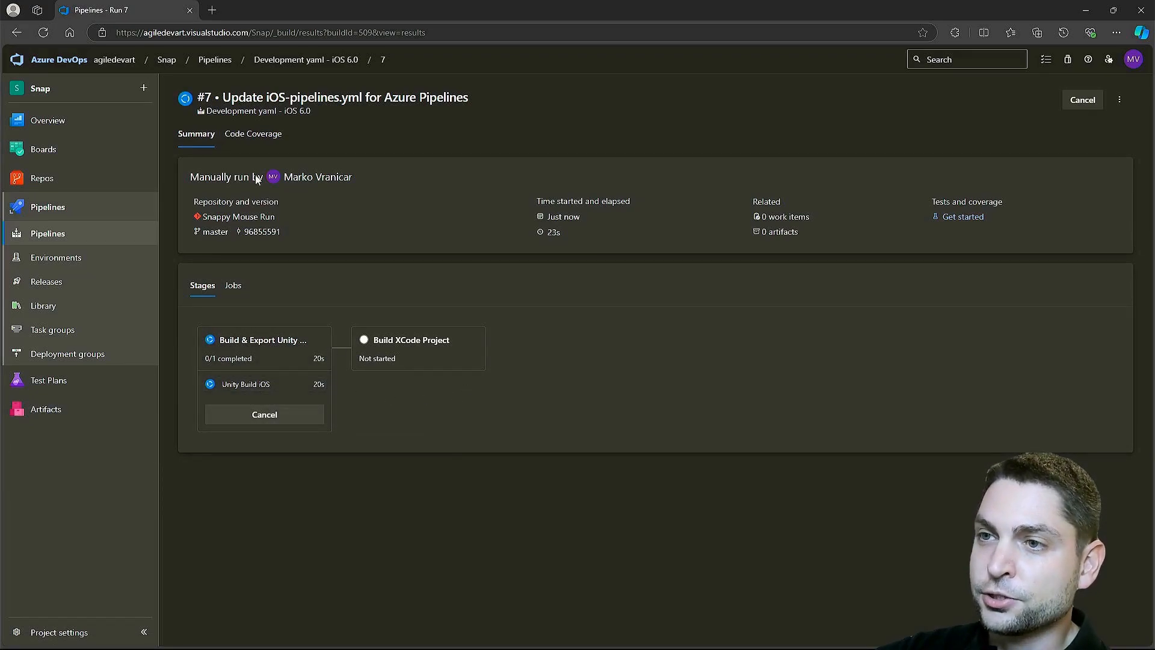
Go back to the pipelines list and run Development yaml - Android 6.0 manually on the master branch
{"action": "left_click", "coordinate": [215, 60]}
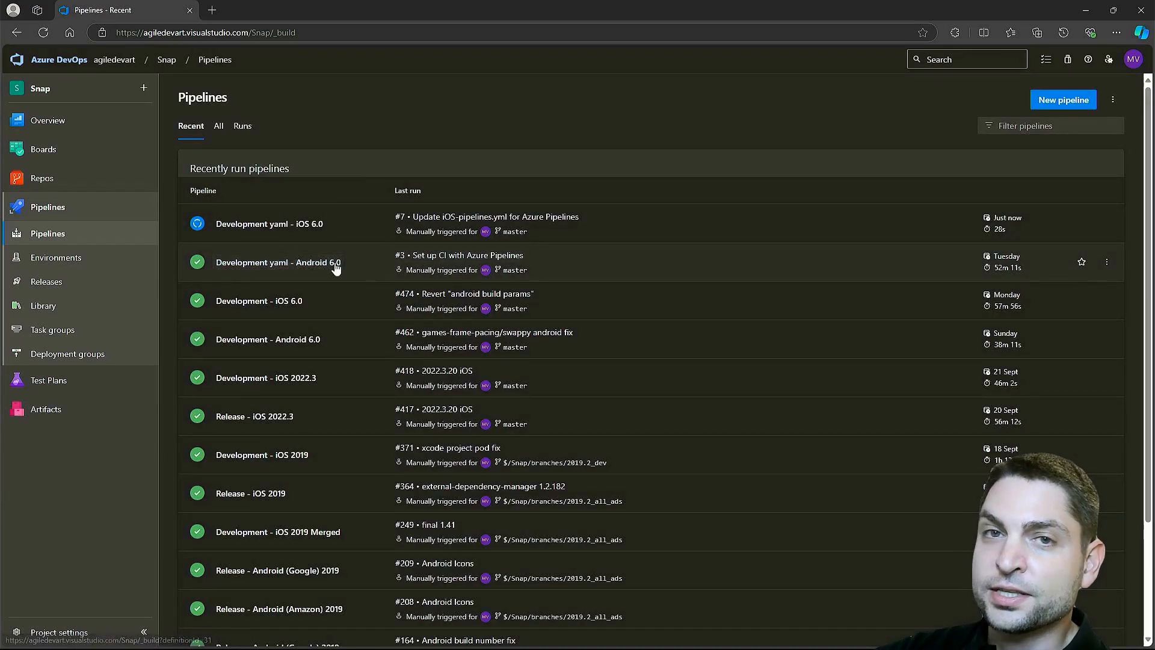
{"action": "left_click", "coordinate": [1106, 261]}
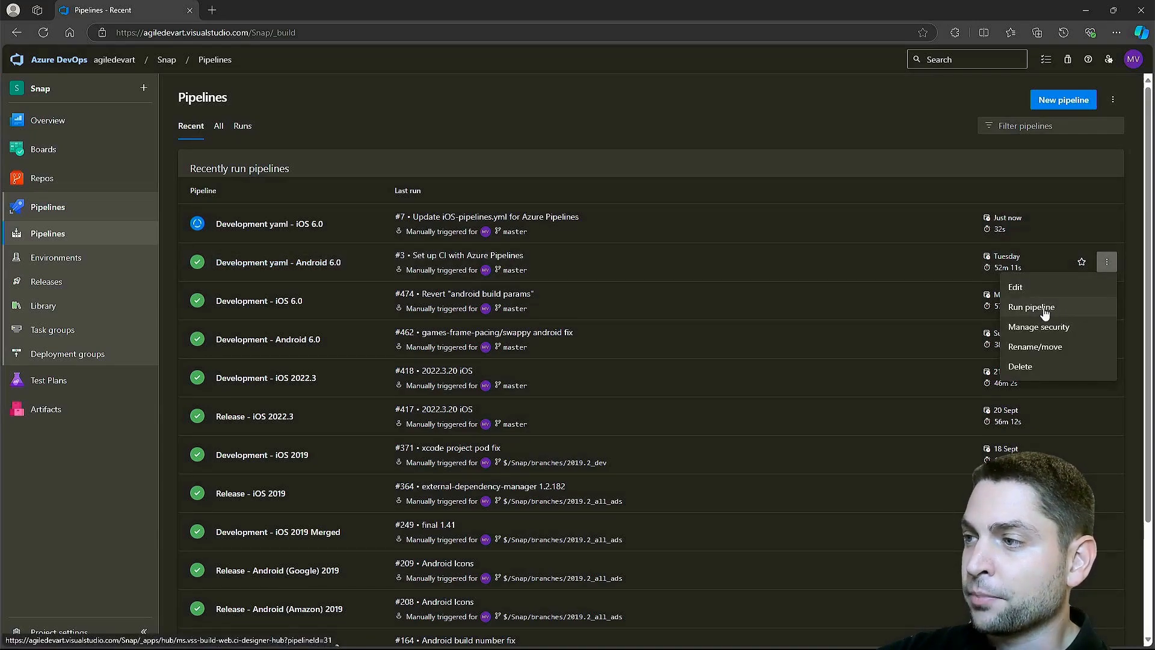
{"action": "left_click", "coordinate": [1077, 308]}
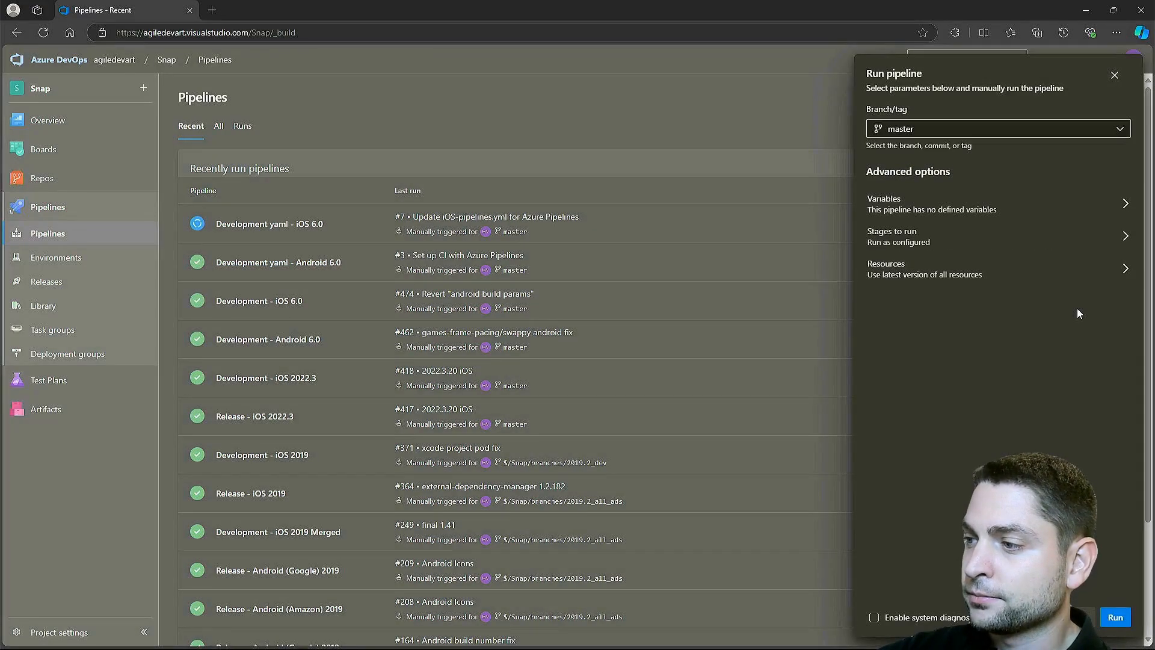
{"action": "left_click", "coordinate": [1121, 623]}
Open run #7 of Development yaml - iOS 6.0 from the pipelines list and show its published artifacts
{"action": "left_click", "coordinate": [215, 59]}
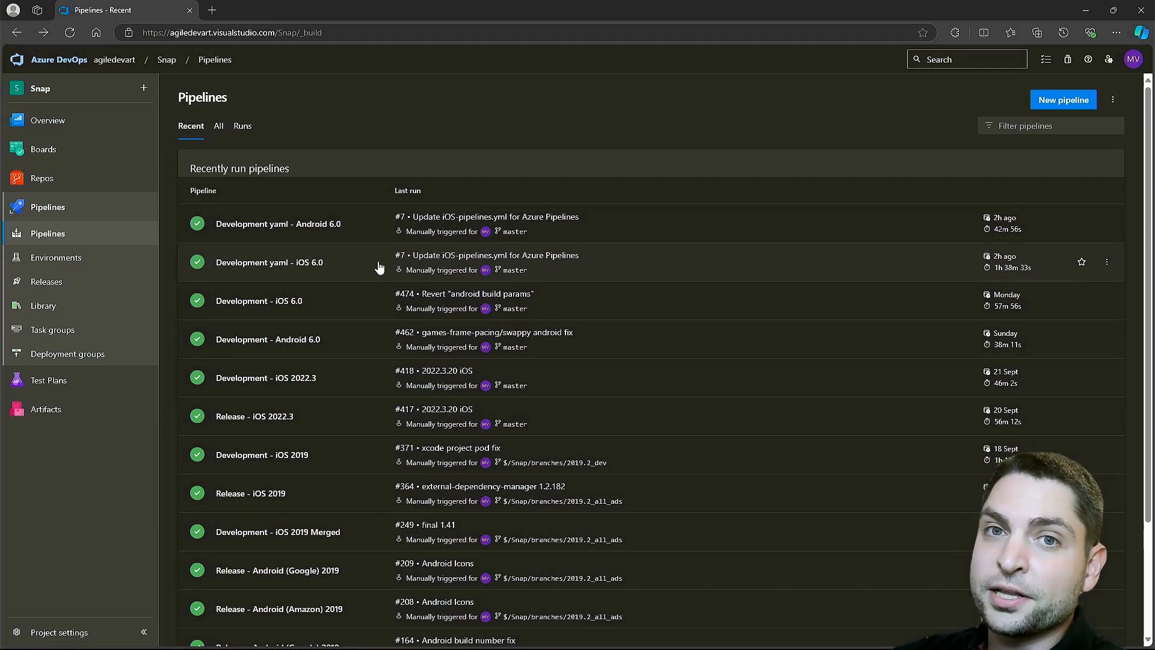
{"action": "left_click", "coordinate": [265, 268]}
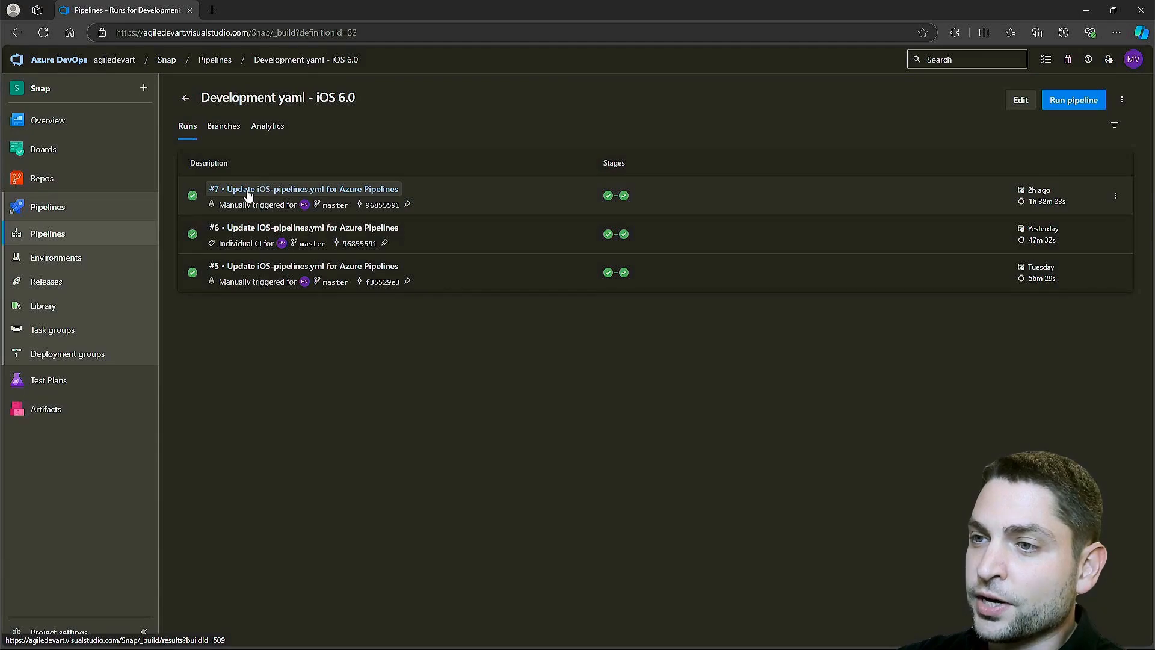
{"action": "left_click", "coordinate": [366, 193]}
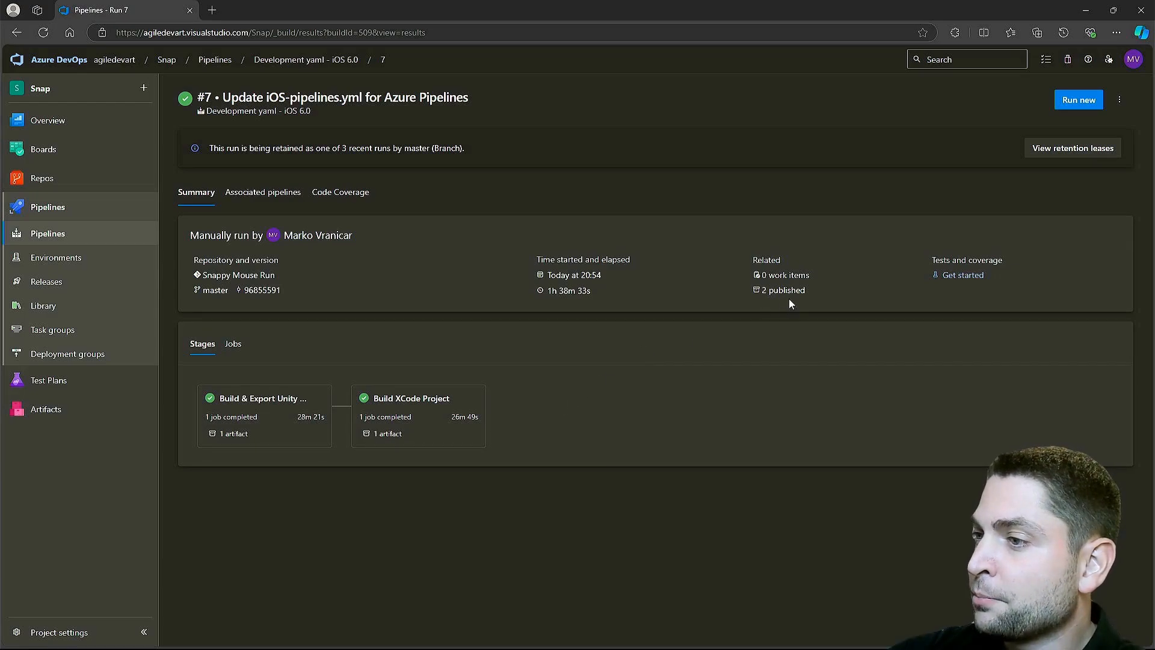
{"action": "left_click", "coordinate": [828, 295]}
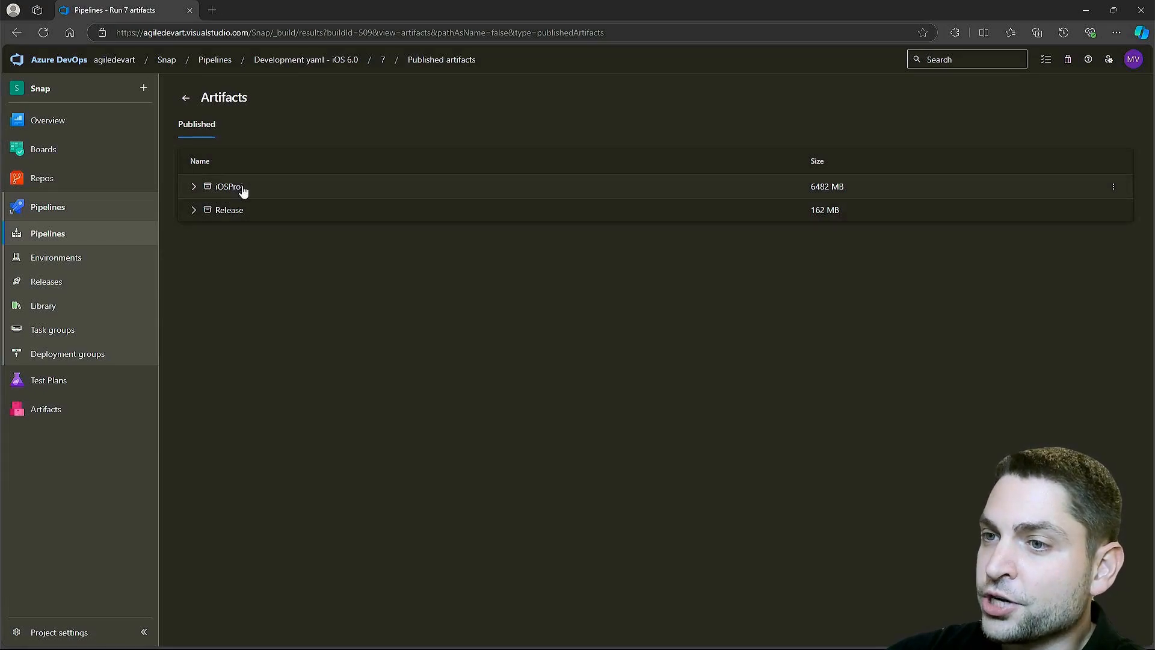
Expand the iOSProj artifact and the iOS folder of the Release artifact to inspect their files
{"action": "left_click", "coordinate": [854, 190]}
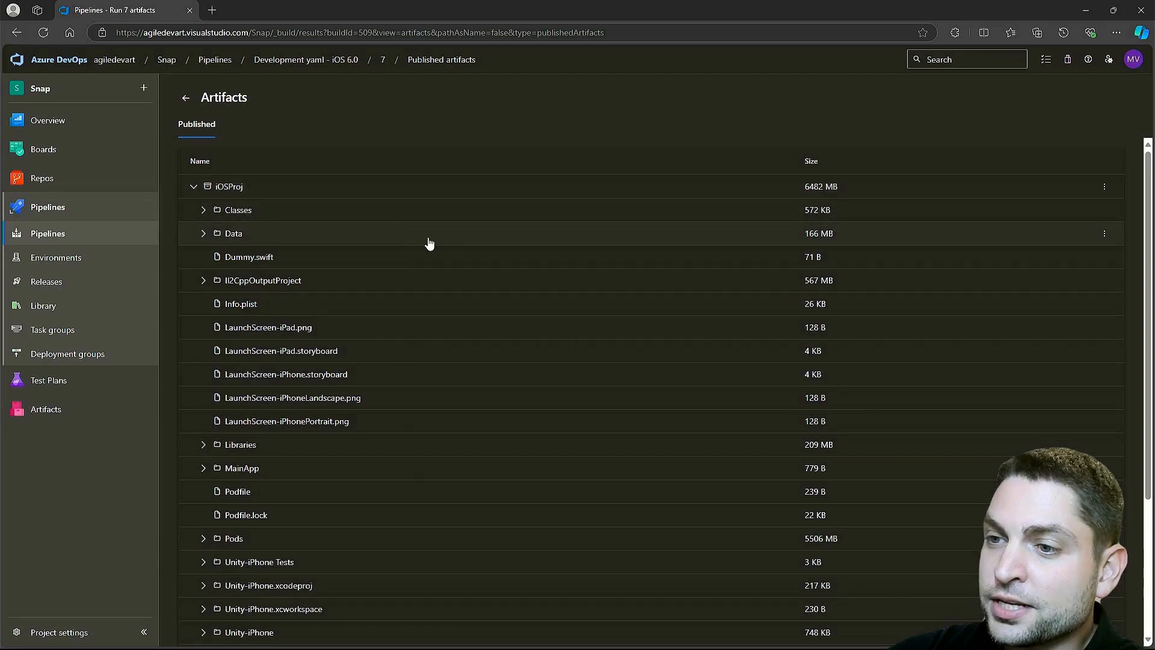
{"action": "scroll", "coordinate": [429, 242], "scroll_direction": "down", "scroll_amount": 3}
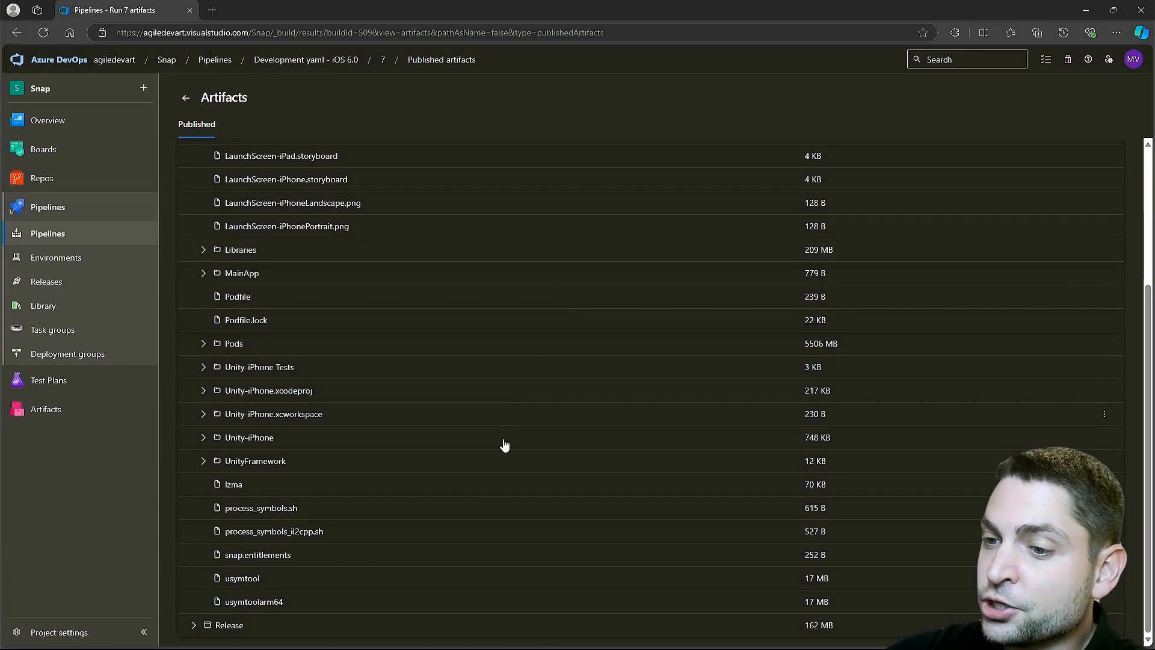
{"action": "left_click", "coordinate": [202, 626]}
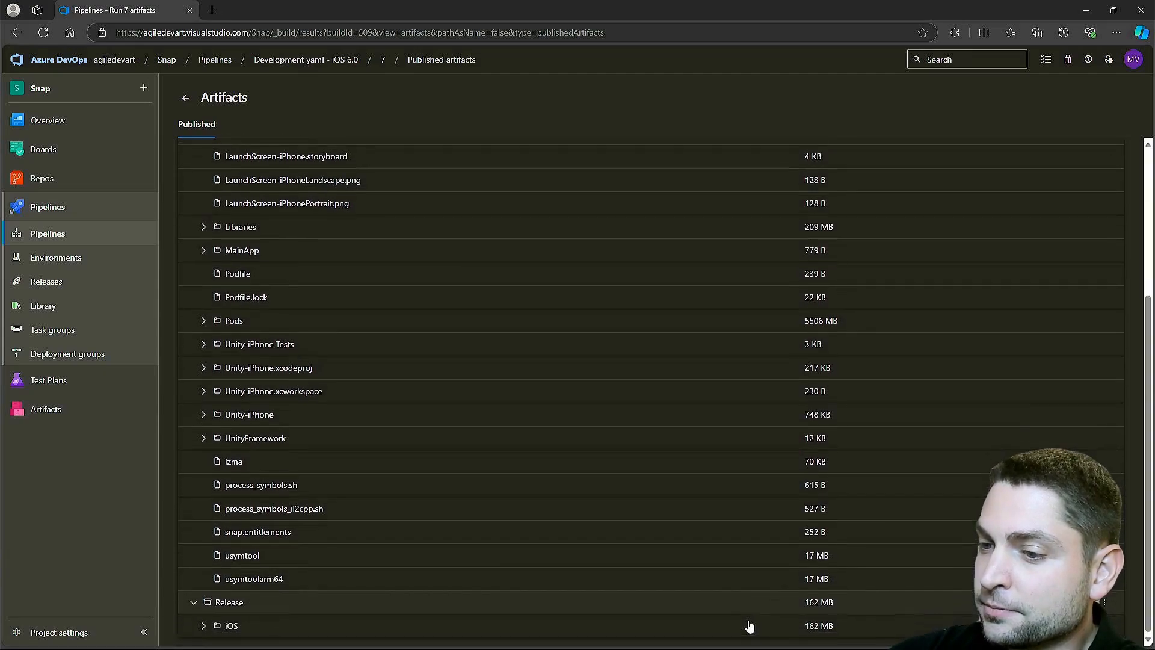
{"action": "left_click", "coordinate": [203, 626]}
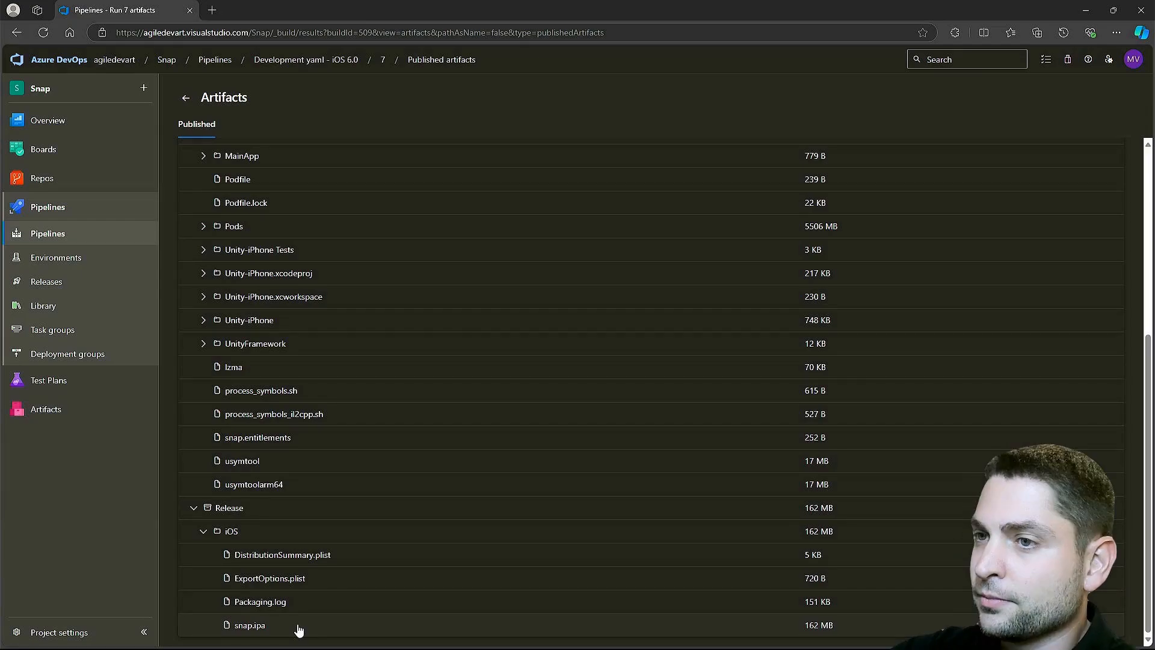
Open run #7 of Development yaml - Android 6.0 and expand its published artifact
{"action": "left_click", "coordinate": [215, 60]}
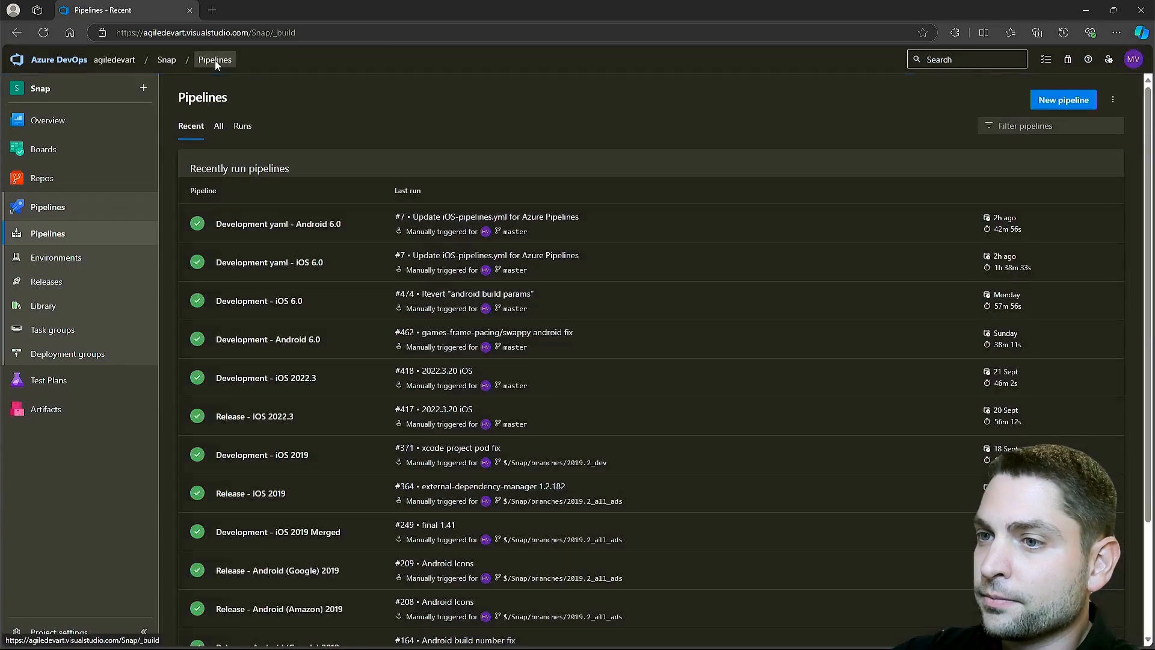
{"action": "left_click", "coordinate": [322, 232]}
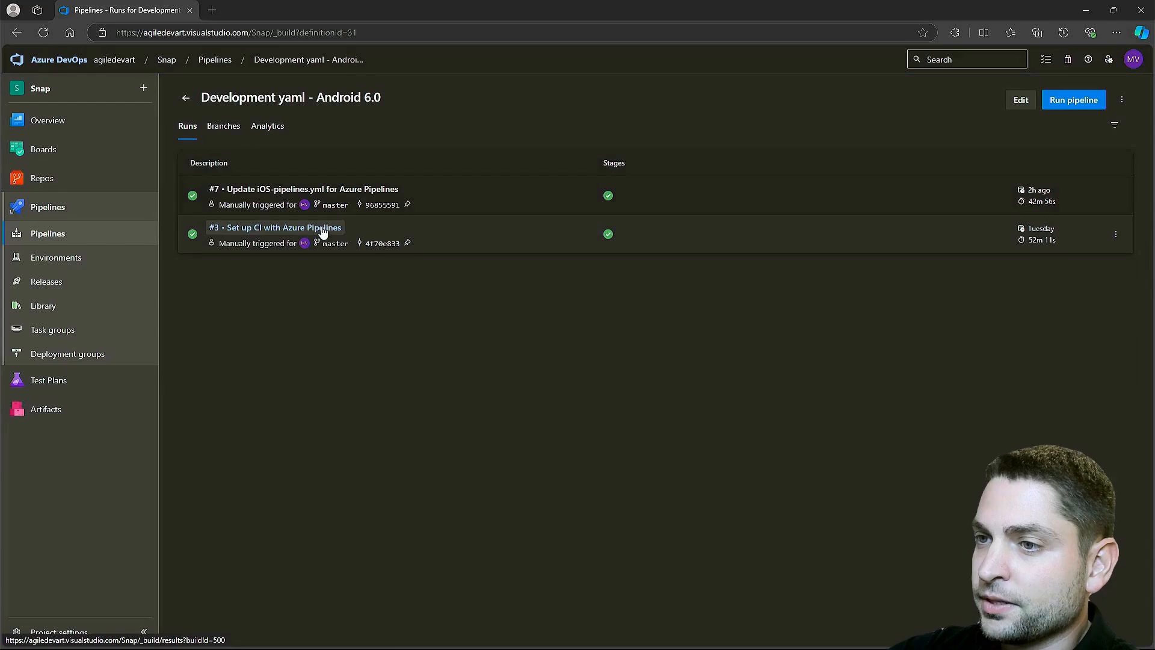
{"action": "left_click", "coordinate": [367, 191]}
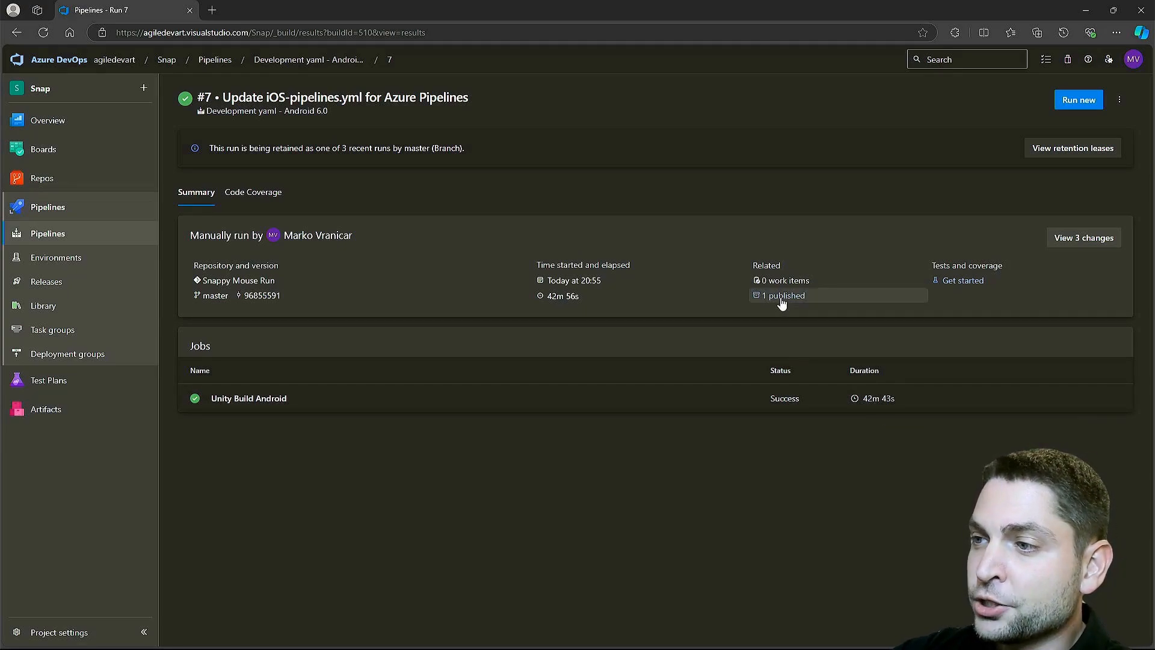
{"action": "left_click", "coordinate": [808, 297]}
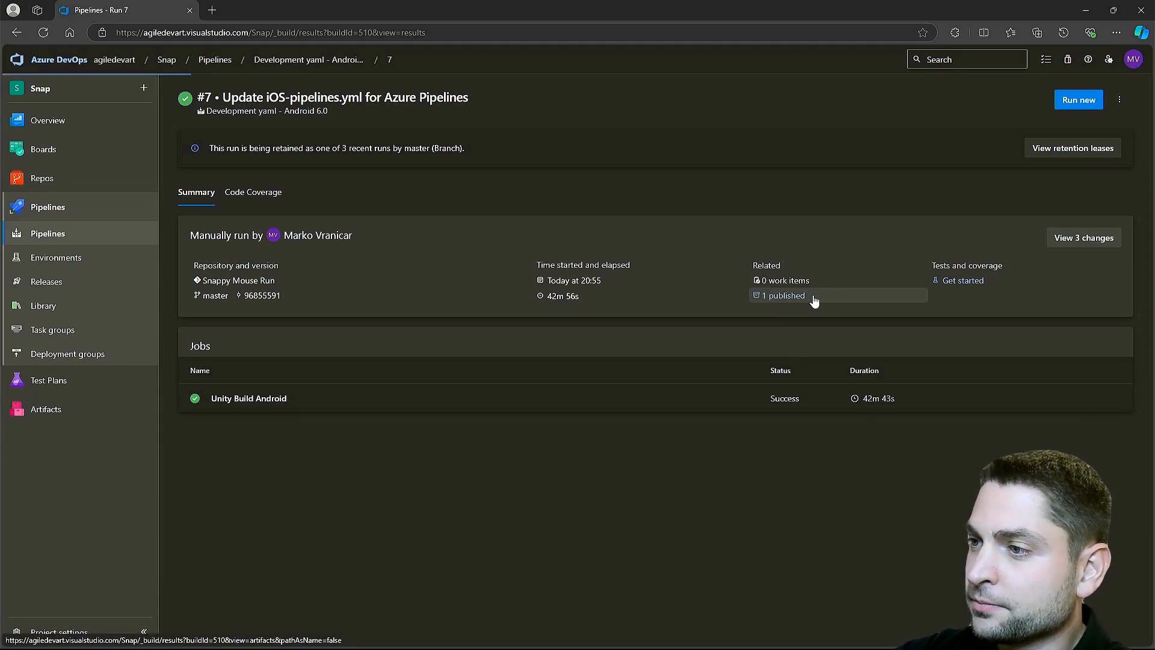
{"action": "left_click", "coordinate": [193, 186]}
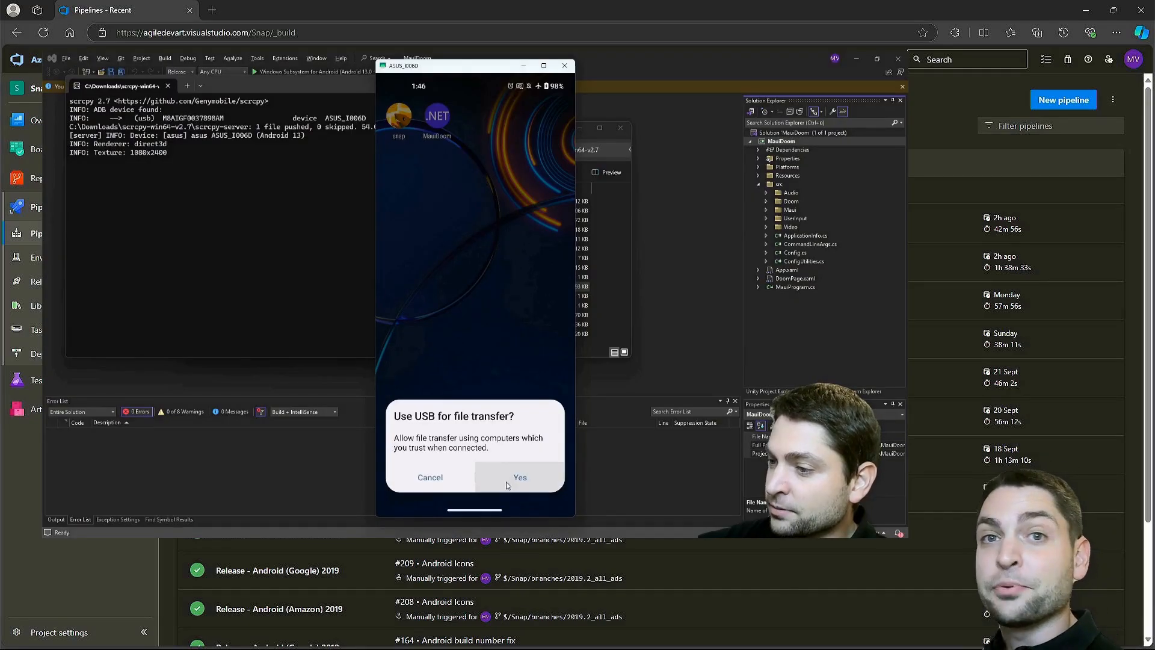
{"action": "left_click", "coordinate": [511, 483]}
{"action": "double_click", "coordinate": [344, 287]}
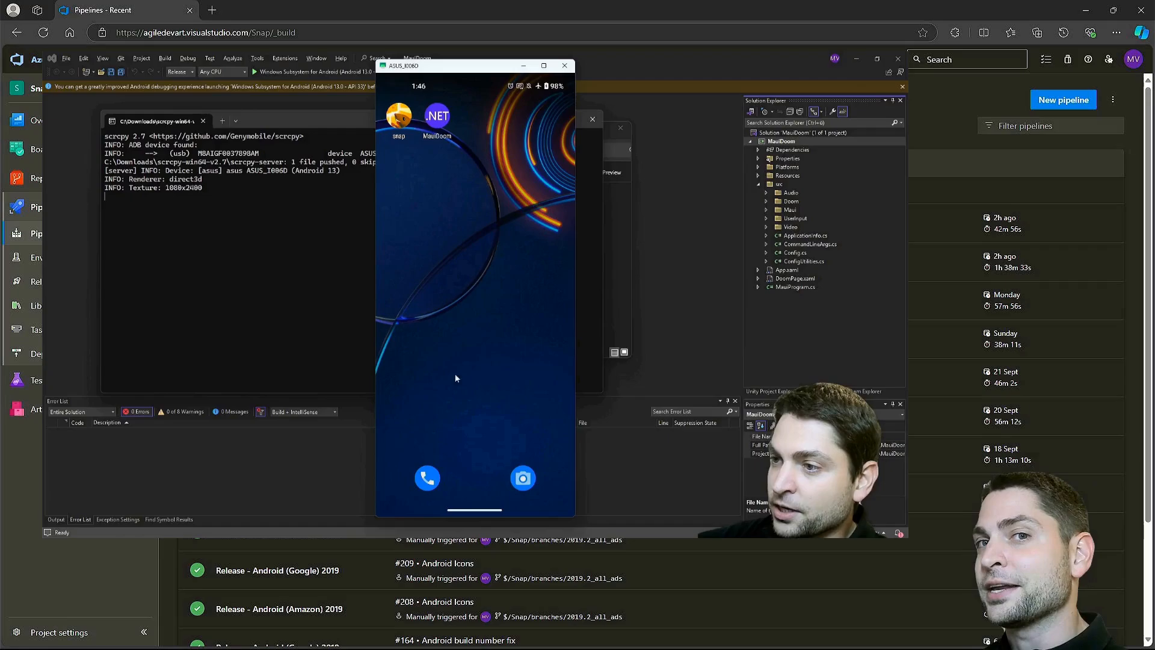